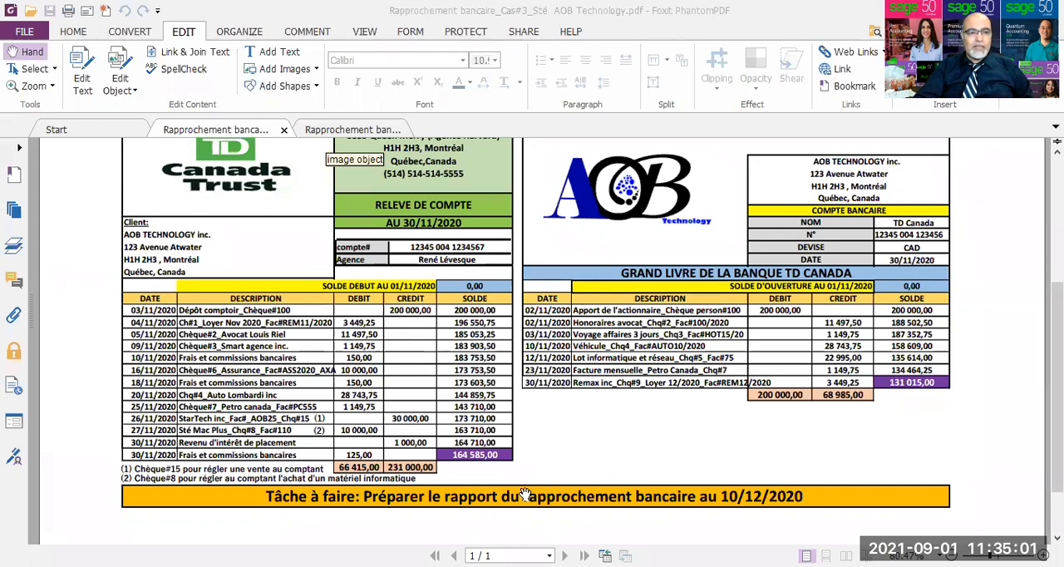
Step: Switch to Sage 50 and view the company's chart of accounts, including the TD Canada current account
key("alt+Tab")
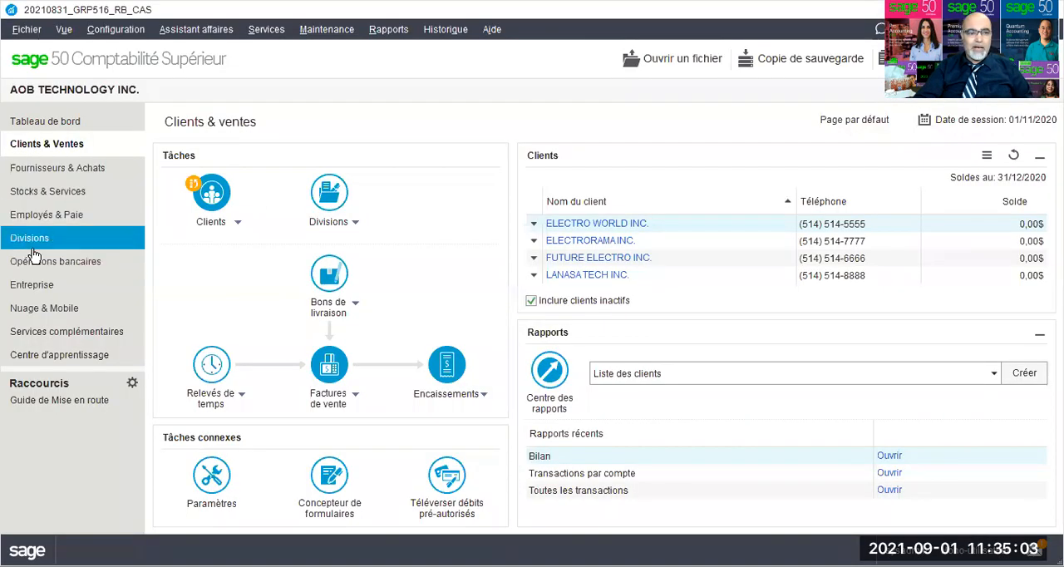
left_click(112, 290)
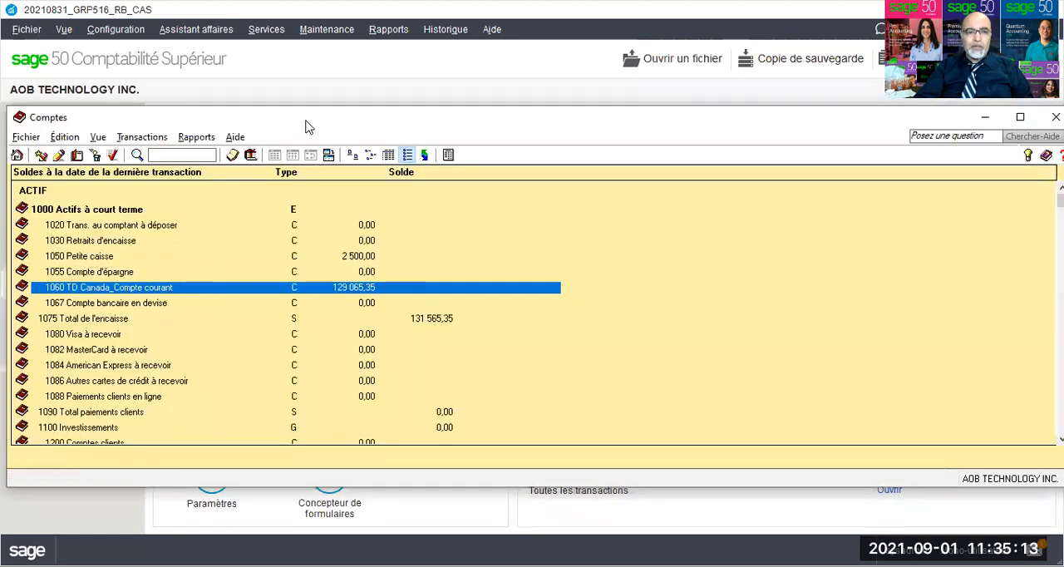
left_click(1055, 116)
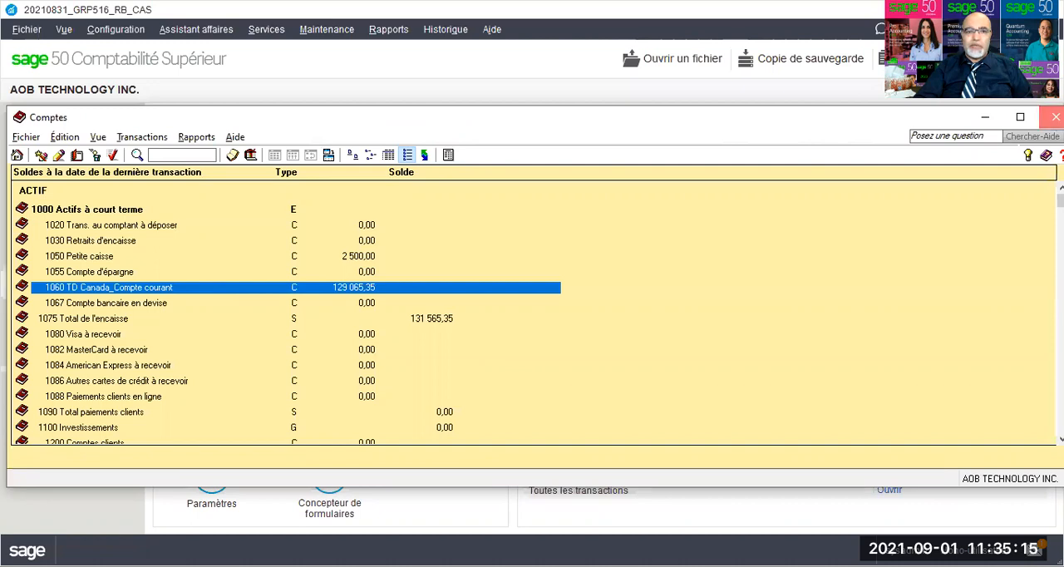
Step: Generate the transactions by account report for 1060 TD Canada_Compte courant from 01/11/2020 to 30/11/2020, review it and close it
left_click(388, 29)
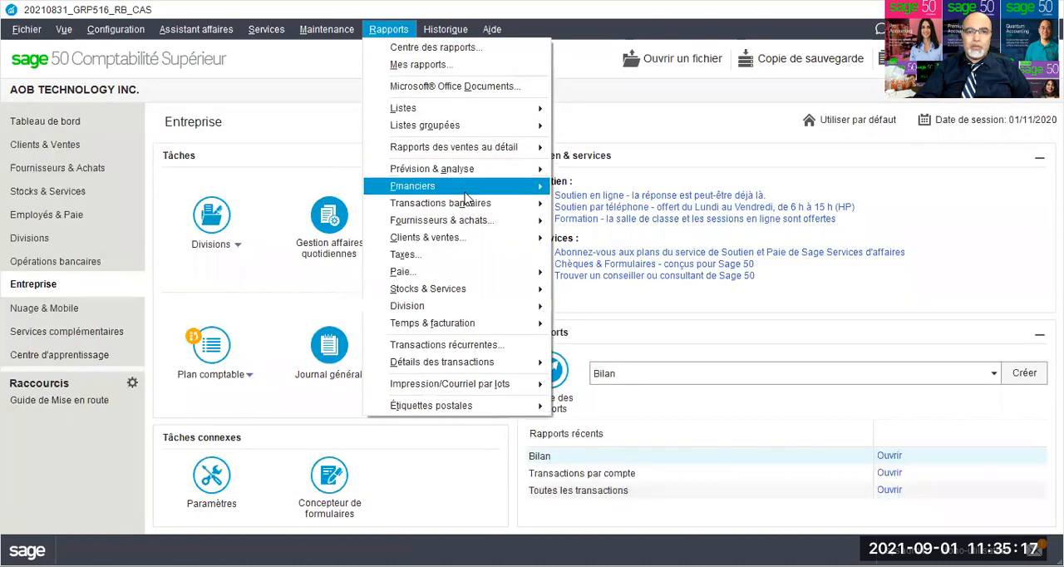
mouse_move(466, 198)
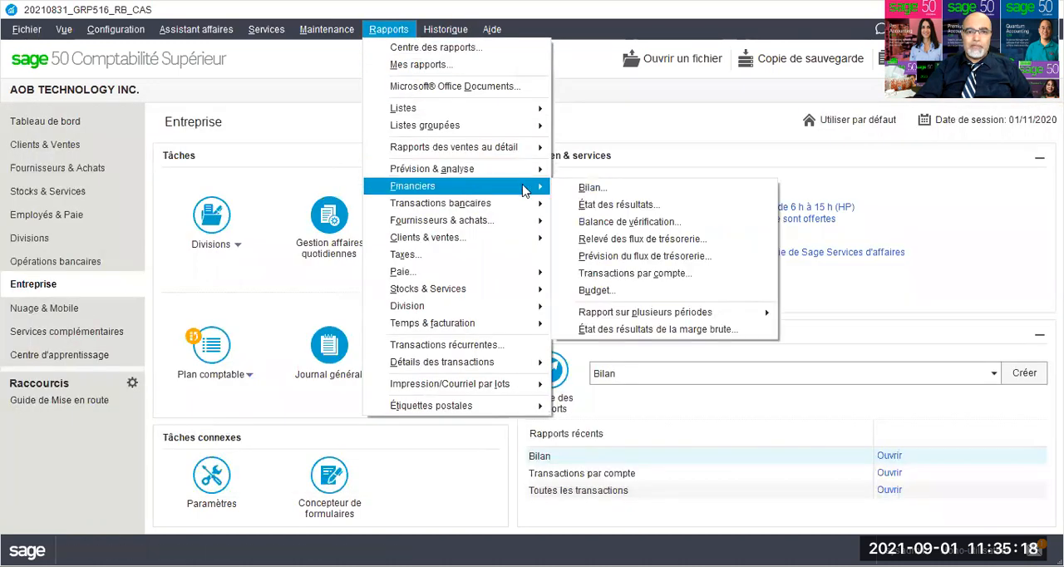
left_click(620, 278)
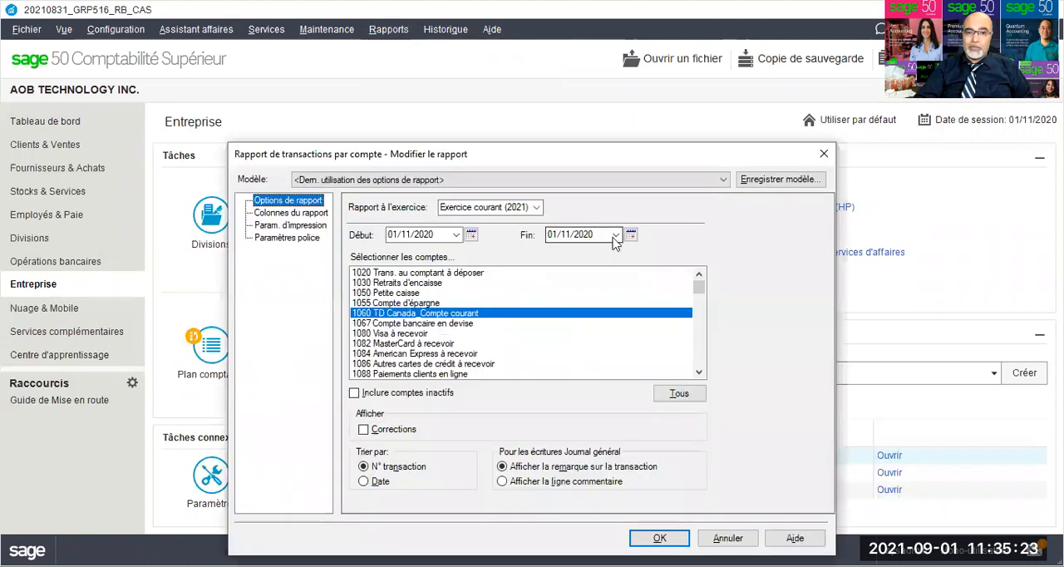
left_click(617, 237)
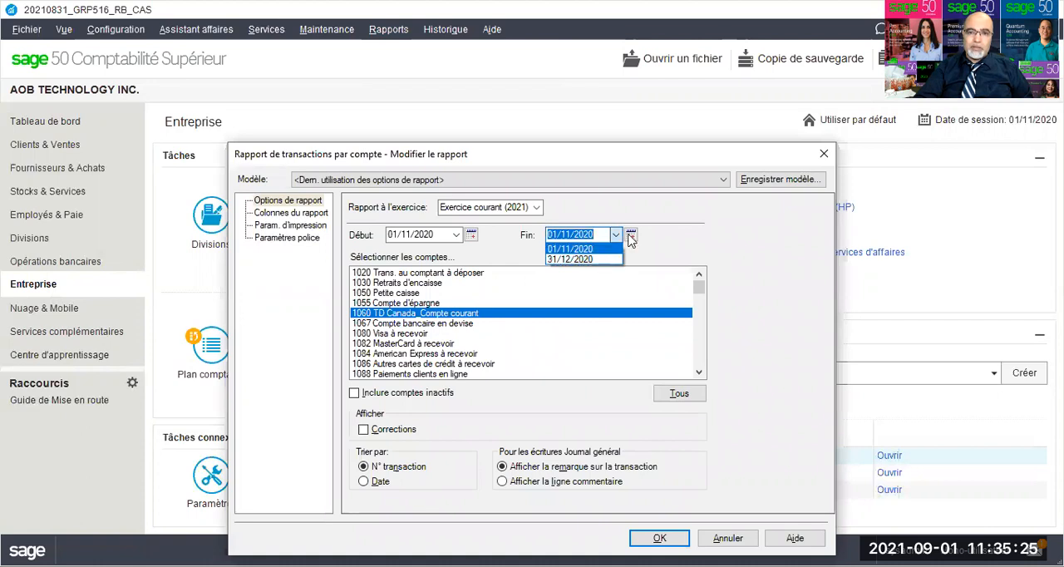
left_click(631, 237)
left_click(631, 236)
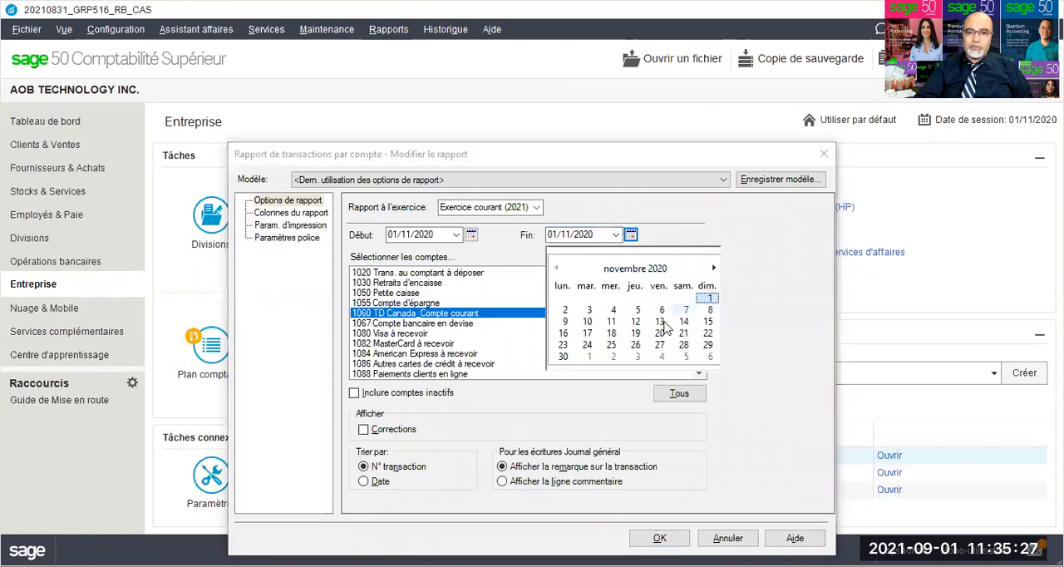
left_click(563, 357)
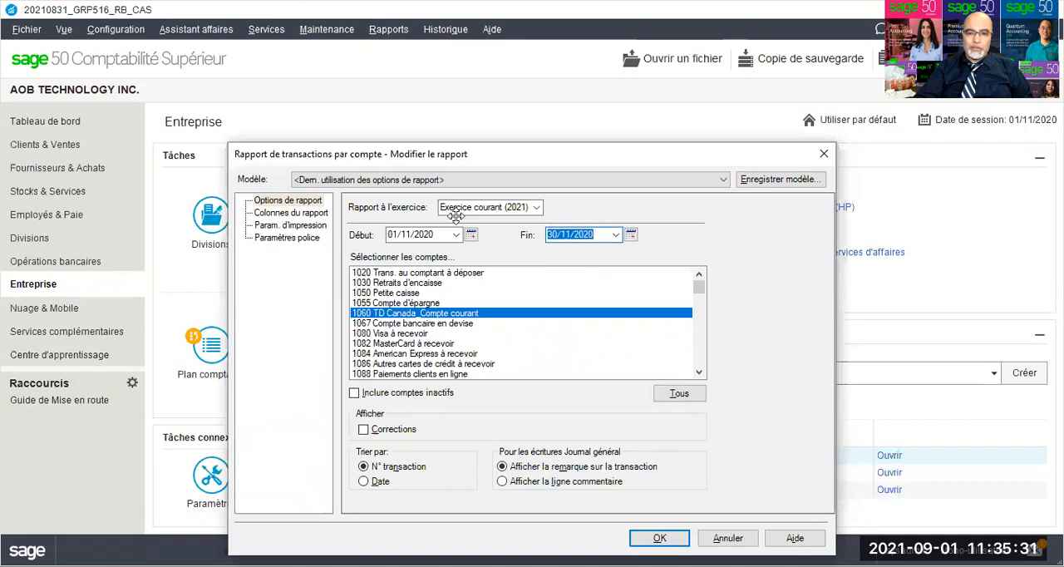
left_click(652, 536)
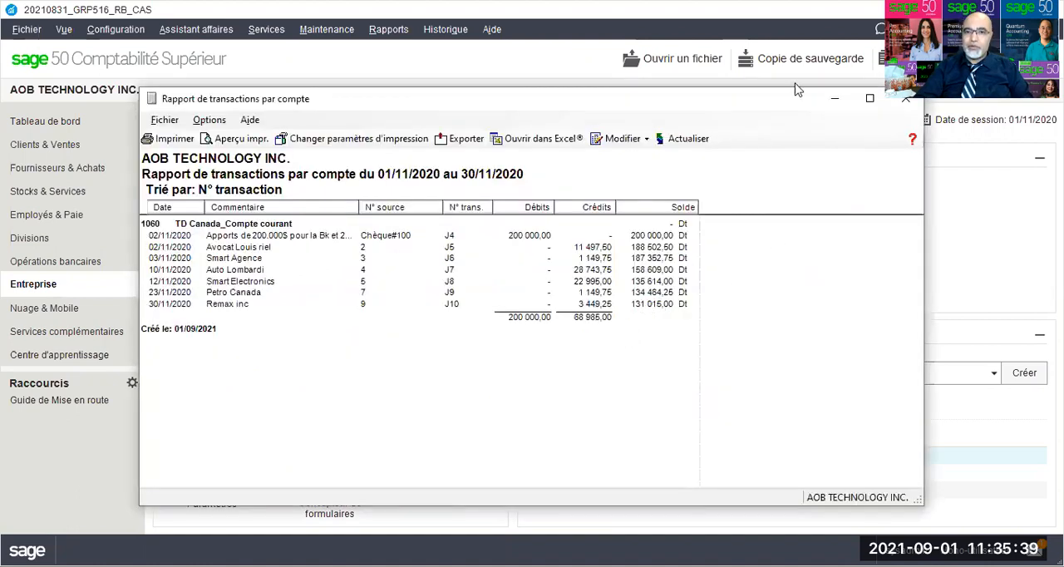
key("Escape")
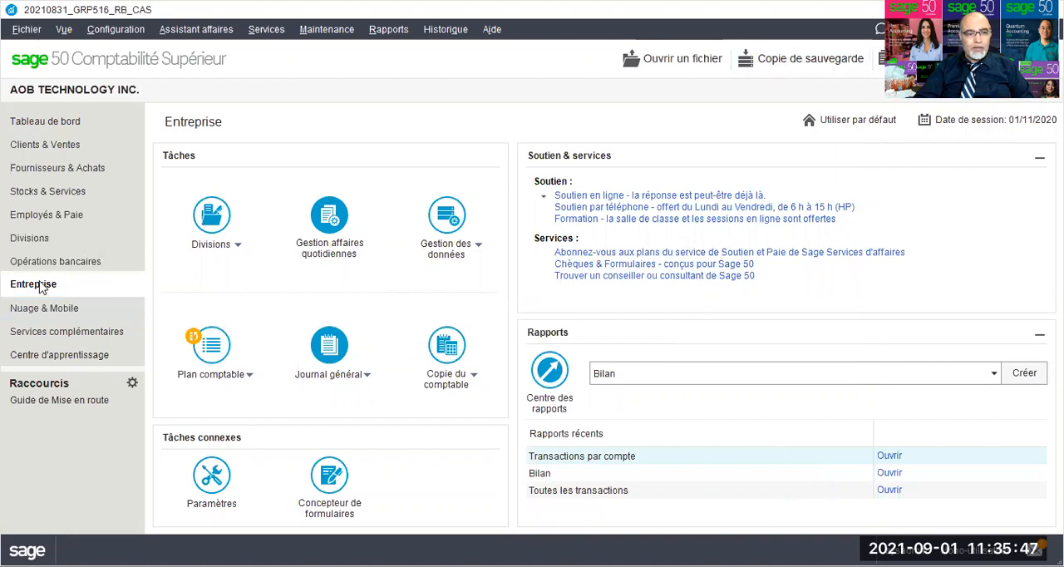
Step: Change the bank branch name in the class options of account 1060 TD Canada_Compte courant to "Agence René Lévesque"
left_click(211, 346)
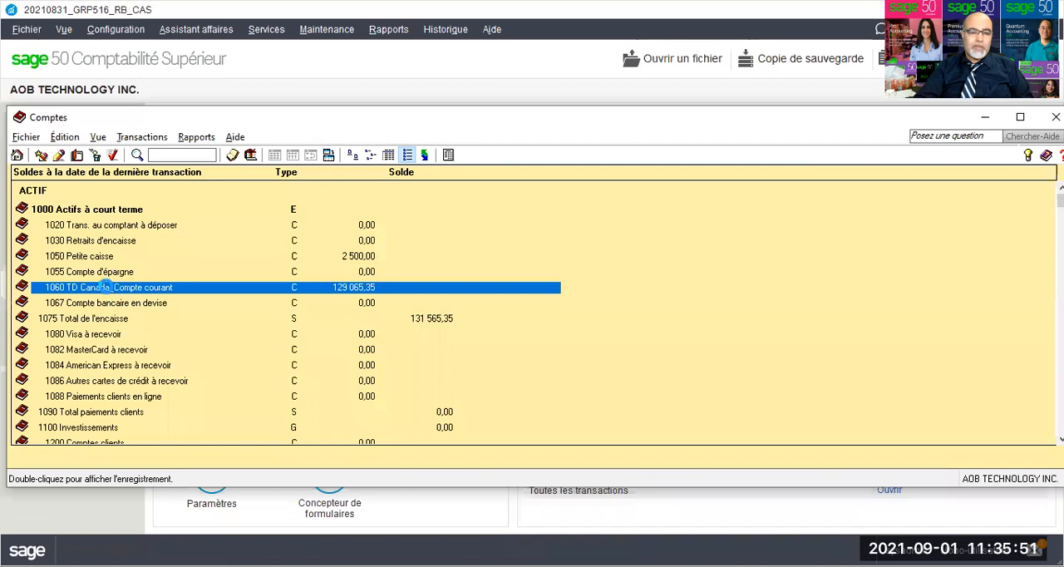
left_click(375, 229)
left_click(420, 305)
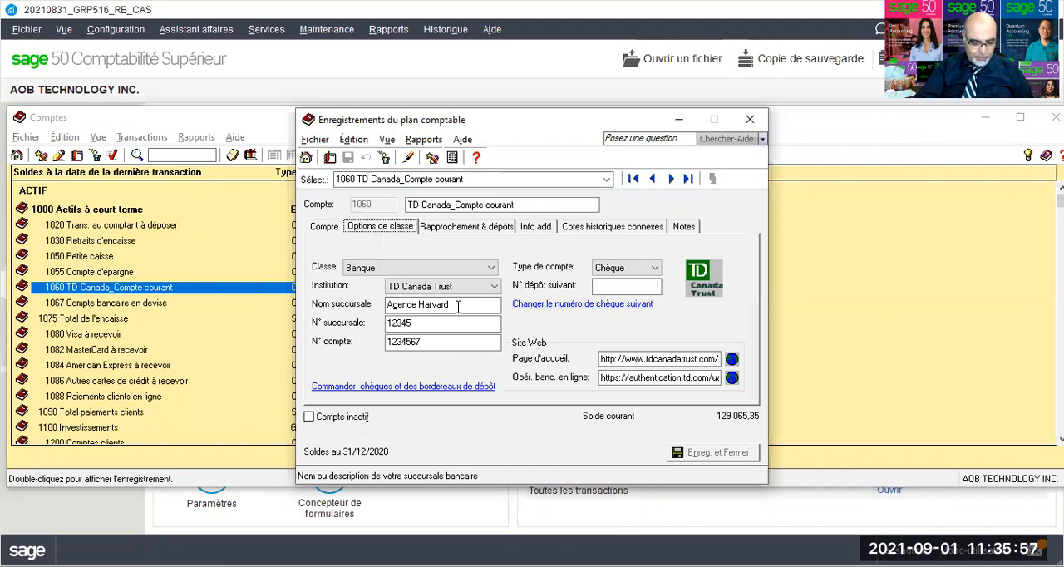
left_click_drag(453, 306, 419, 306)
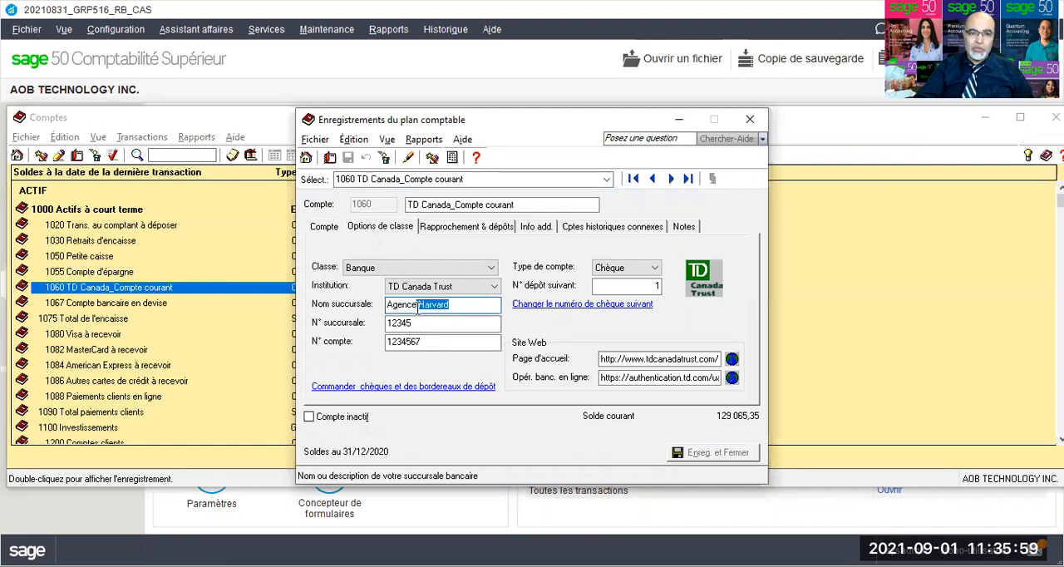
type("Réné")
key("BackSpace")
key("BackSpace")
key("BackSpace")
type("ené L")
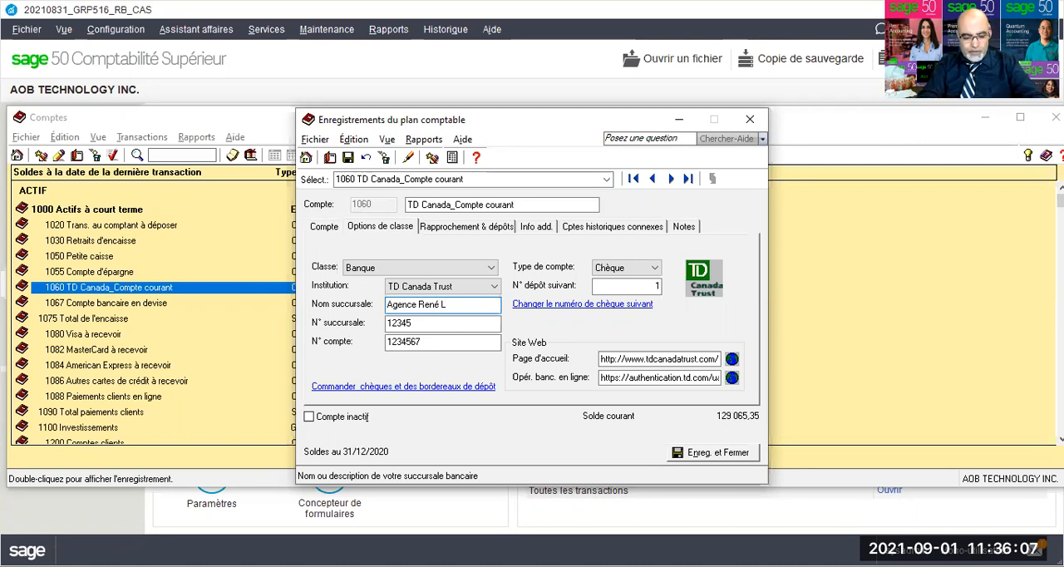
type("évesque")
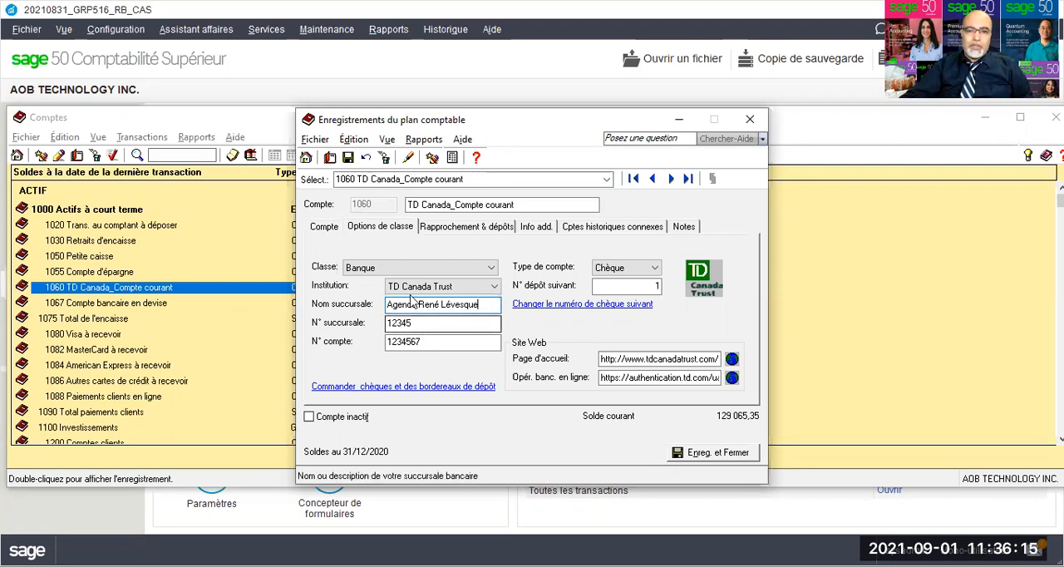
Step: Enable saving transactions for reconciliation on account 1060 and link the Intérêts créditeurs income to account 4440
left_click(439, 232)
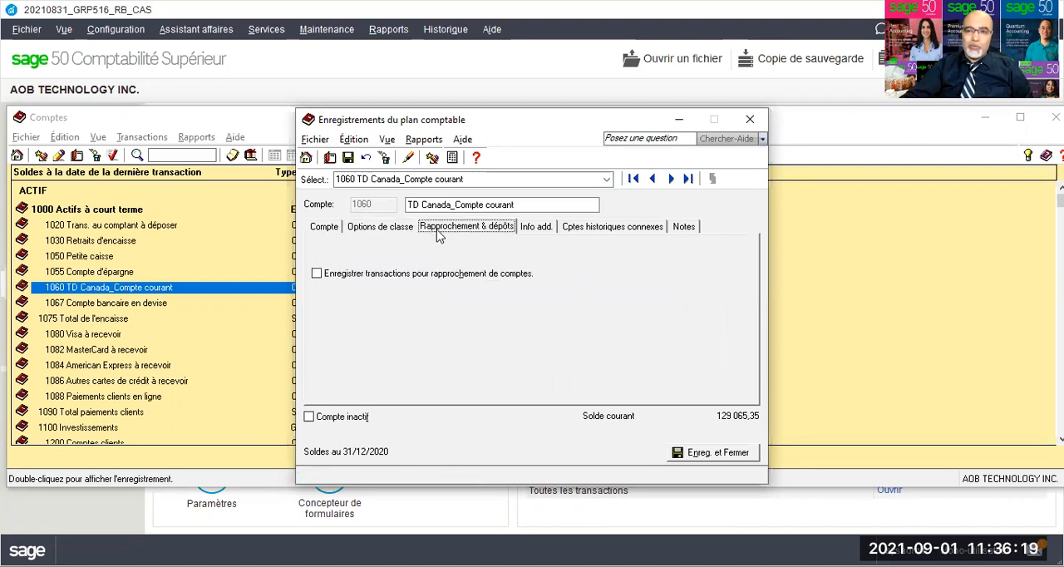
left_click(317, 274)
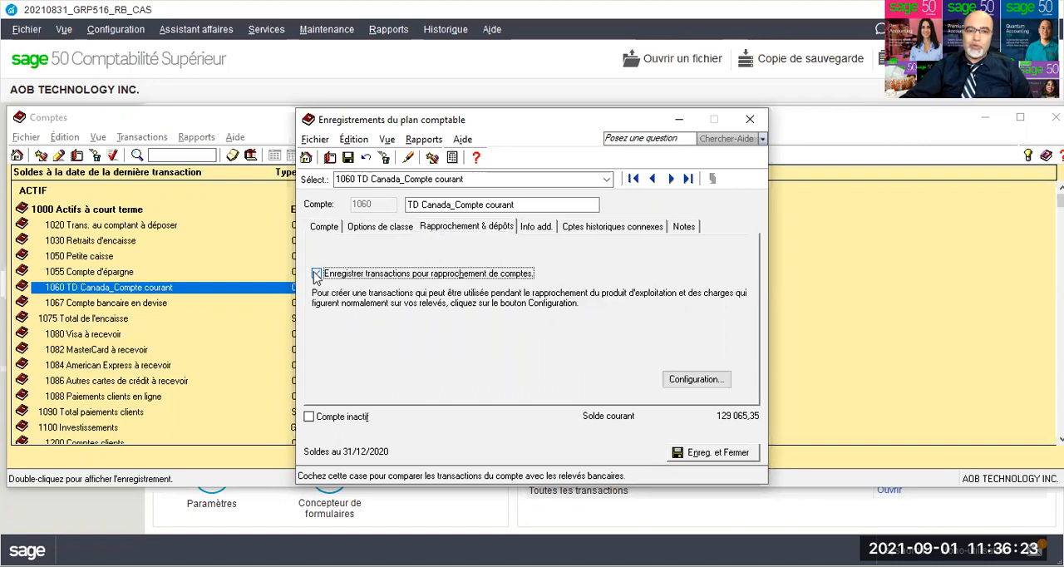
left_click(697, 380)
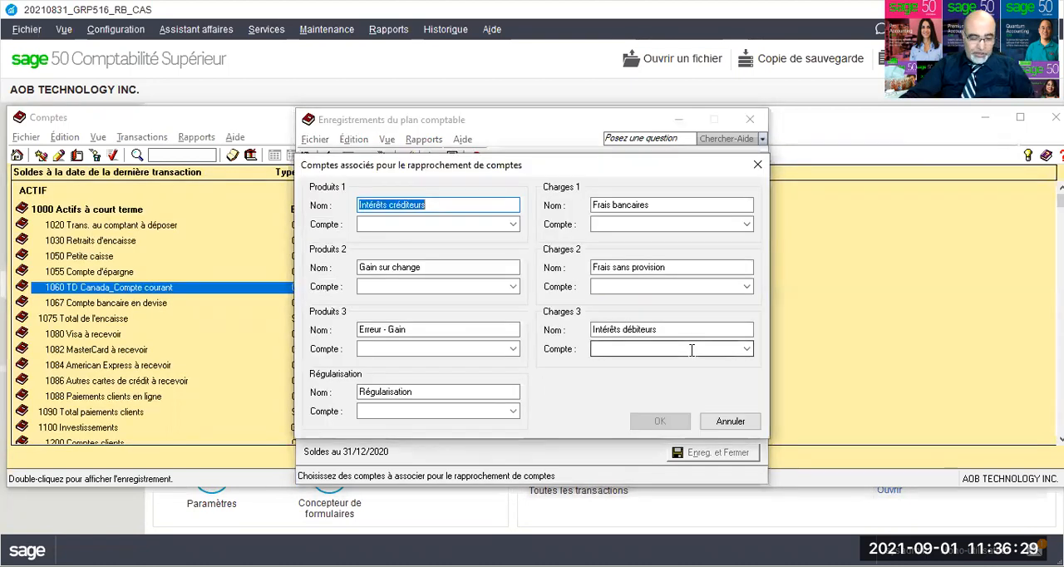
left_click(471, 225)
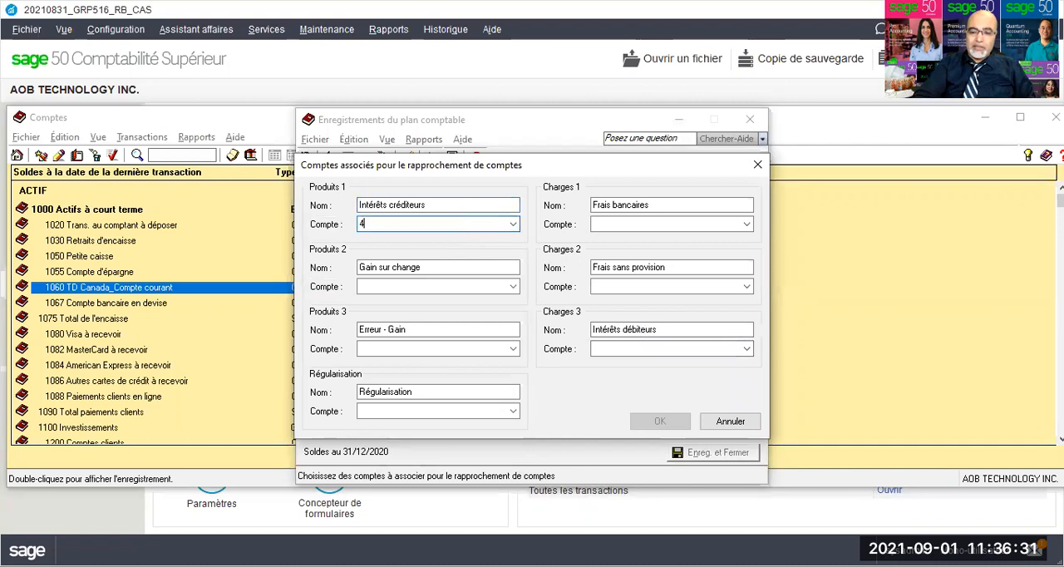
type("4440")
left_click(653, 224)
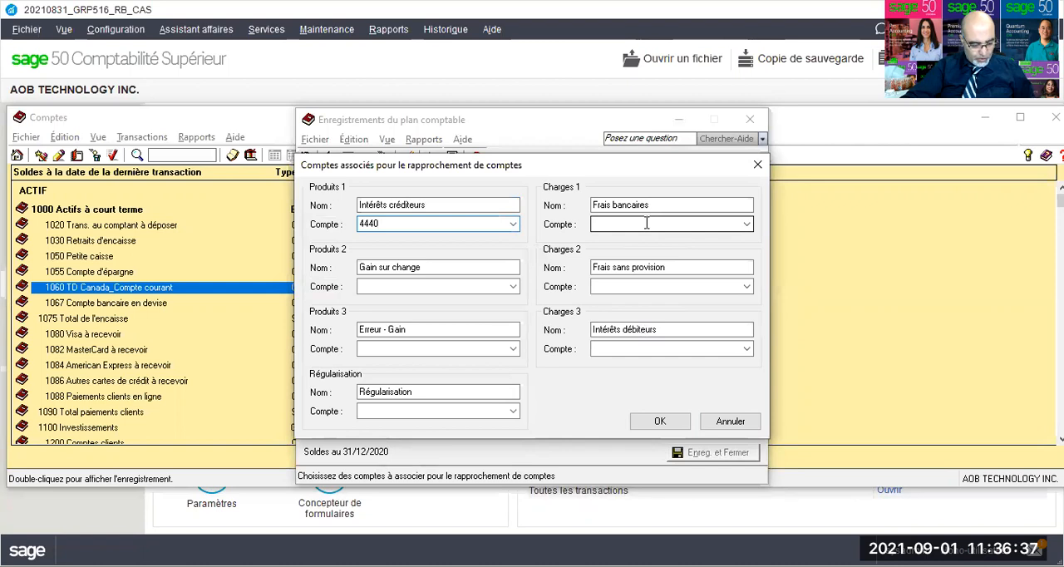
key("Tab")
key("ctrl+c")
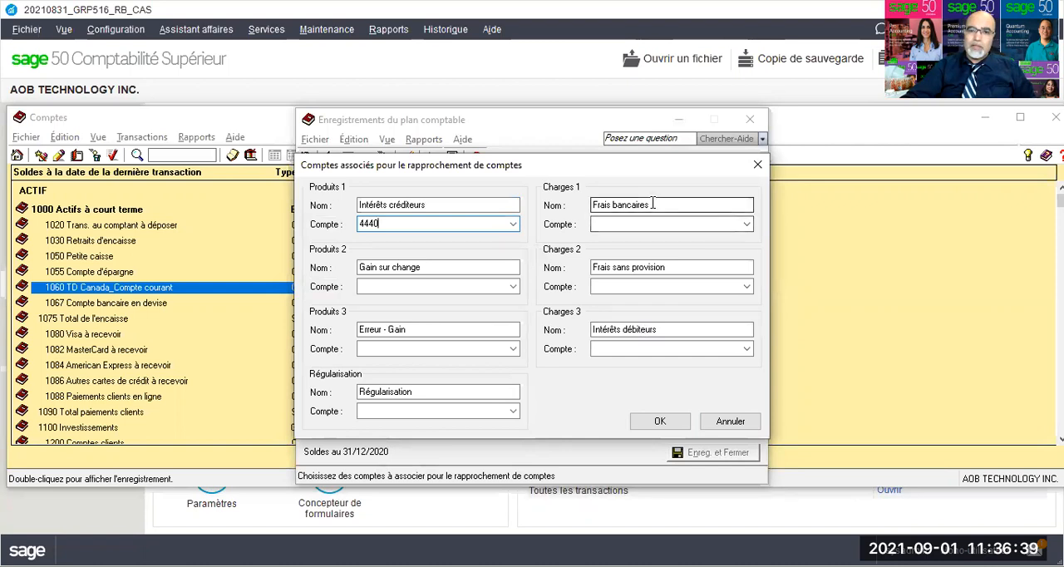
Step: Link Charges 1 to account 5690, then rename Charges 2 as "Frais bancaires" and link it to 5690 as well
left_click(610, 224)
type("5690")
left_click_drag(671, 267, 553, 267)
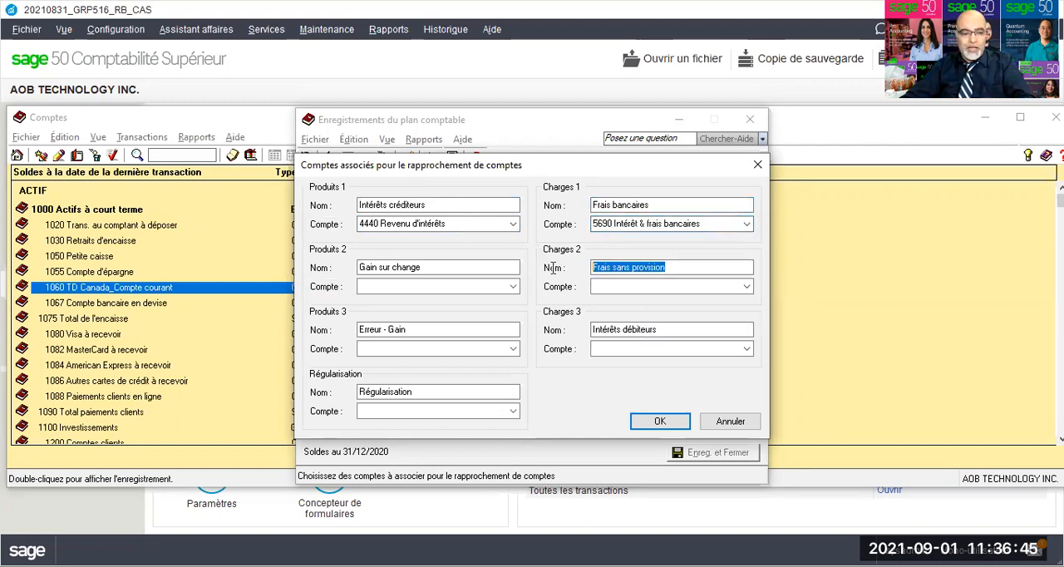
key("ctrl+v")
left_click(605, 287)
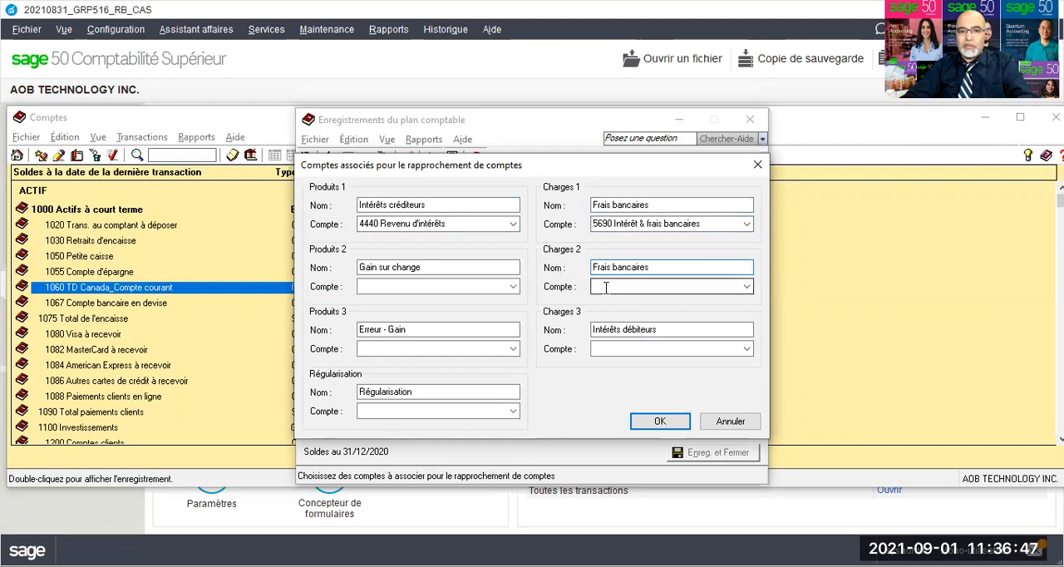
type("5690")
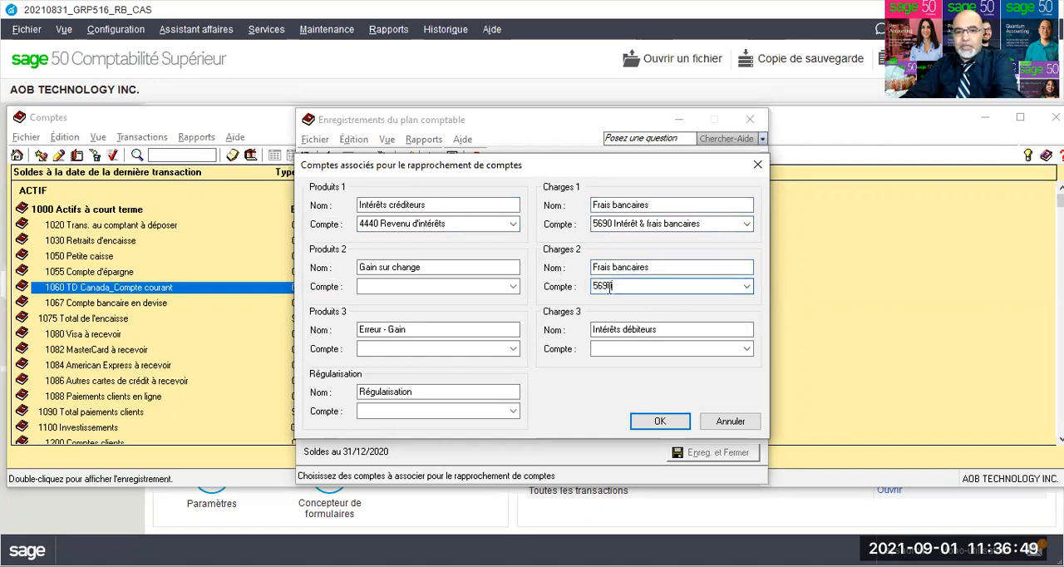
Step: Rename Charges 3 as "Frais bancaires" linked to account 5690, accept the linked accounts, and close the account record and accounts list
left_click(662, 328)
left_click_drag(662, 329, 546, 339)
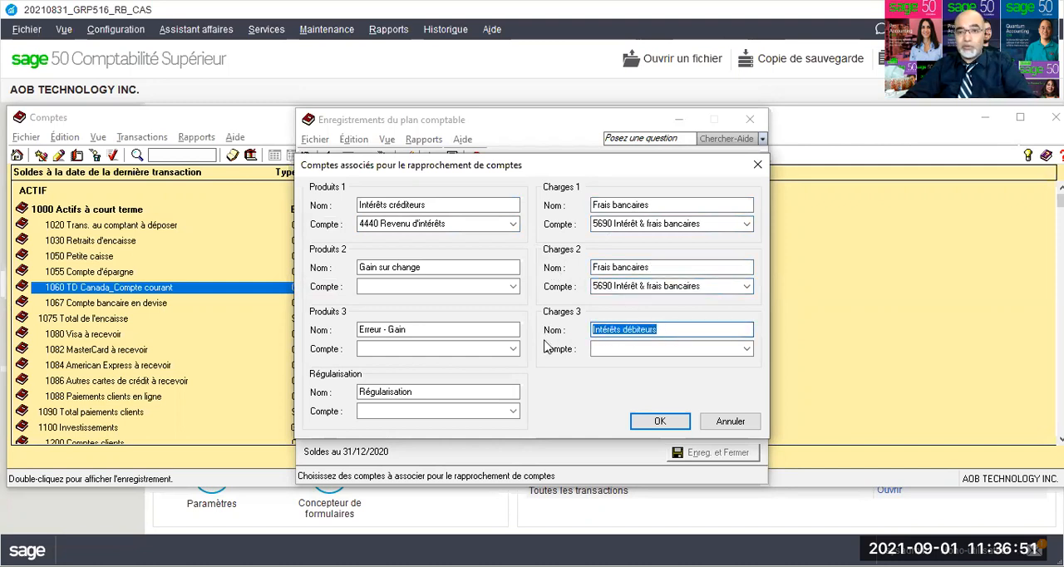
key("ctrl+v")
left_click(632, 347)
type("5690")
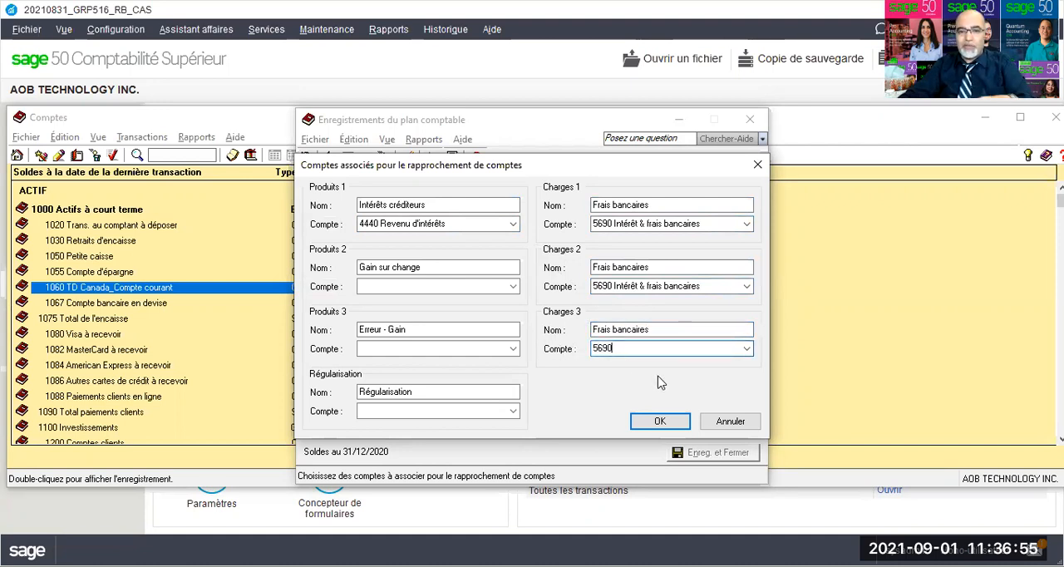
left_click(665, 422)
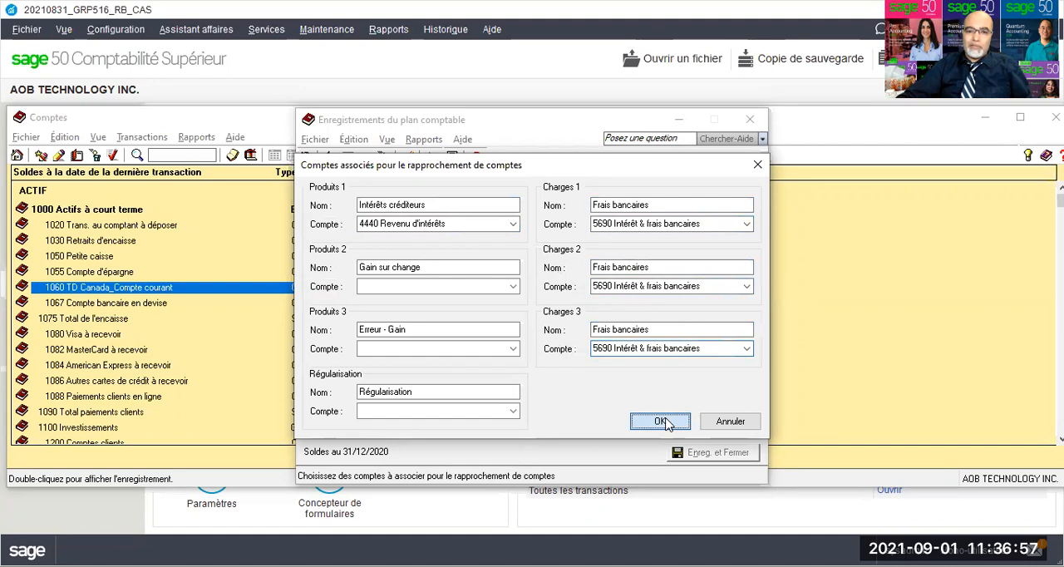
left_click(753, 123)
left_click(1056, 118)
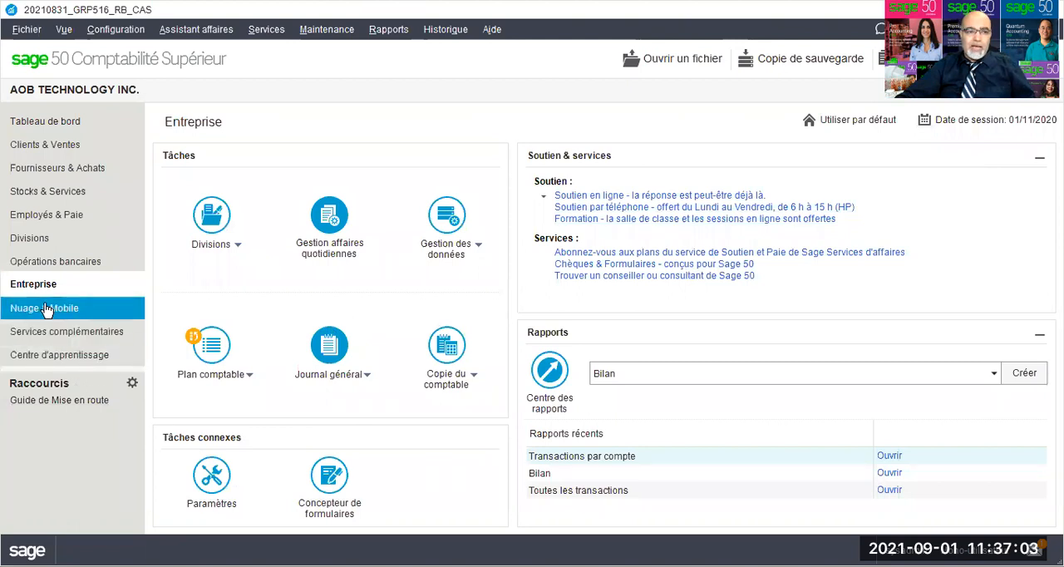
Step: Start an account reconciliation for 1060 TD Canada_Compte courant with the statement start date set to 01/11/2020
left_click(60, 264)
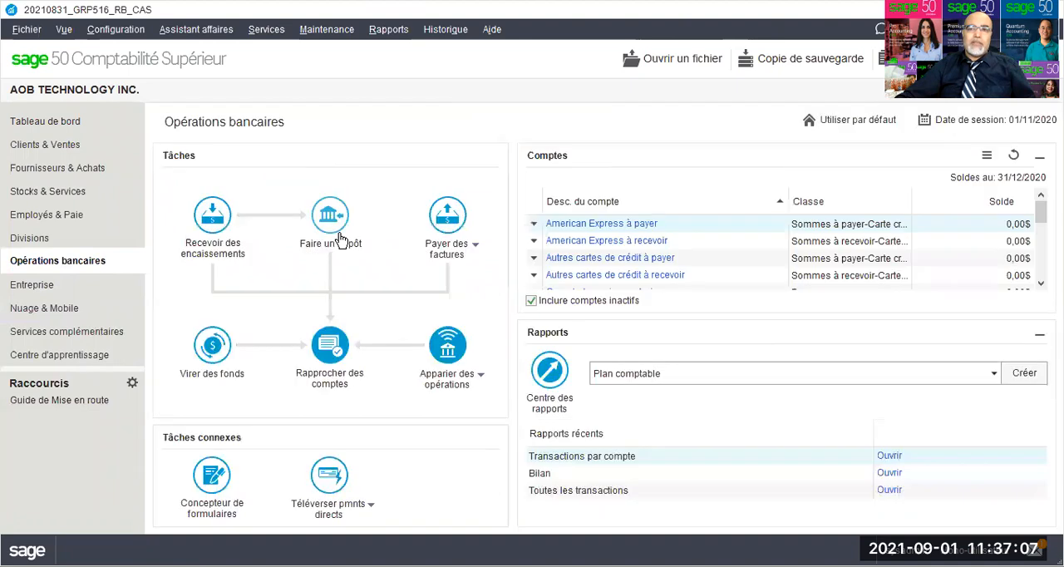
left_click(331, 350)
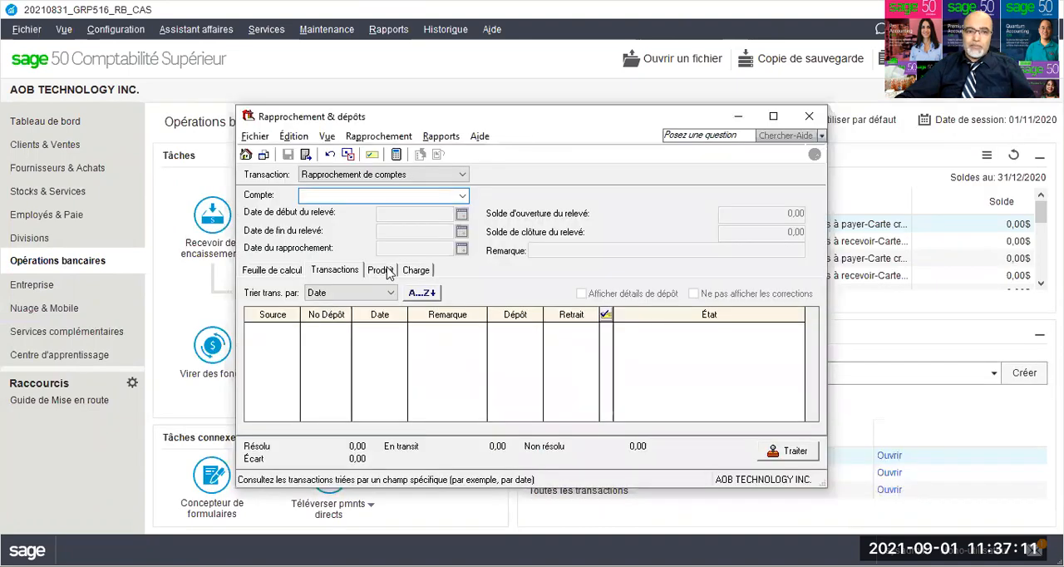
left_click(463, 197)
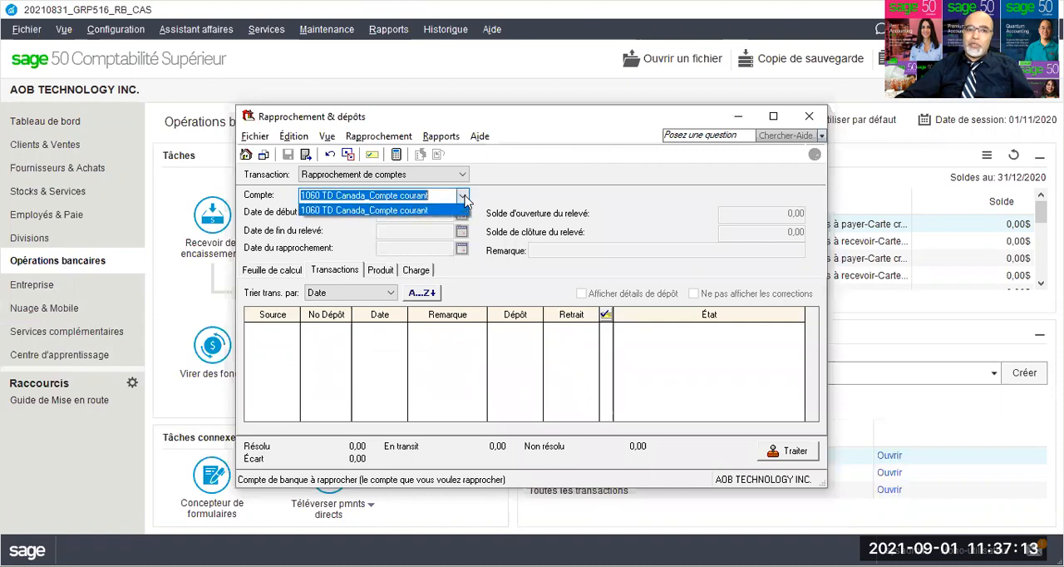
left_click(454, 211)
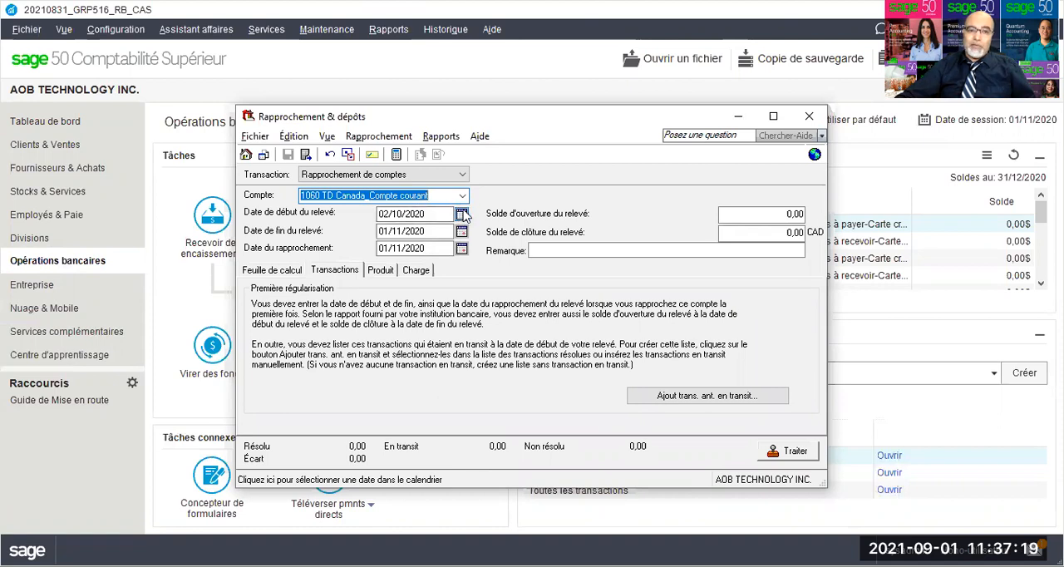
left_click(463, 215)
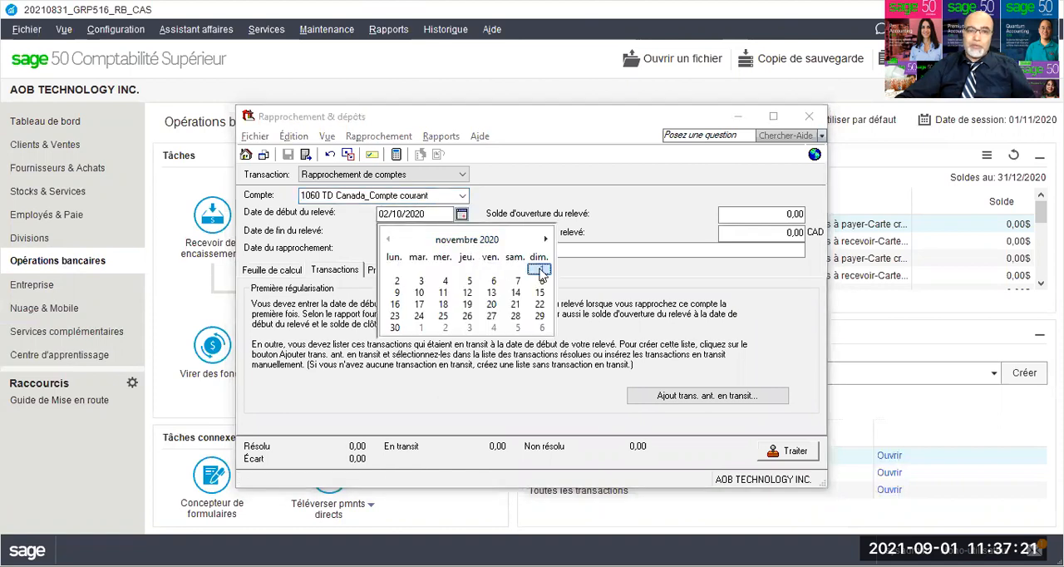
left_click(539, 271)
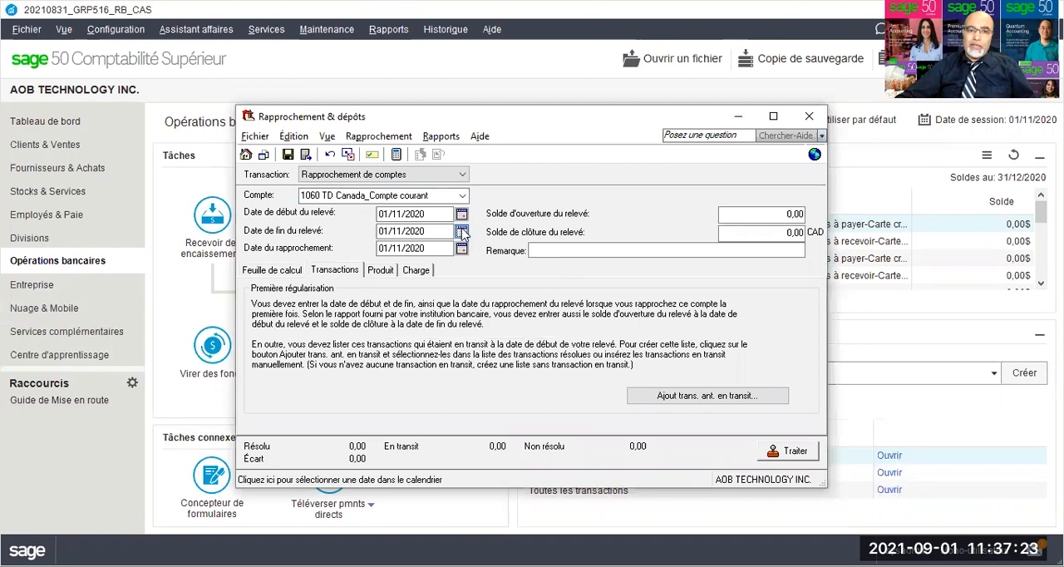
Step: Set the statement end date to 30/11/2020 and the reconciliation date to 12/12/2020
left_click(463, 232)
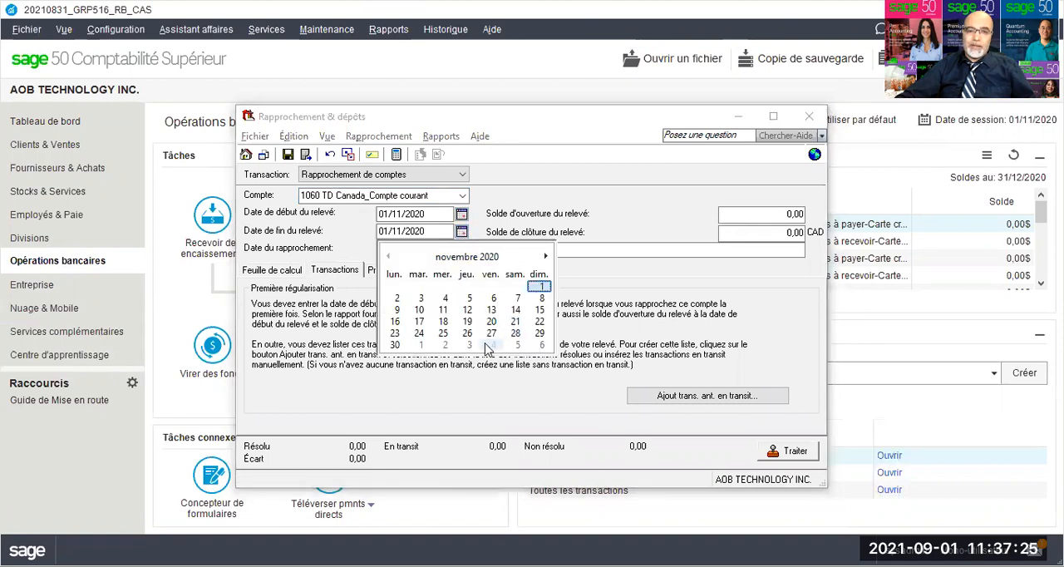
left_click(395, 344)
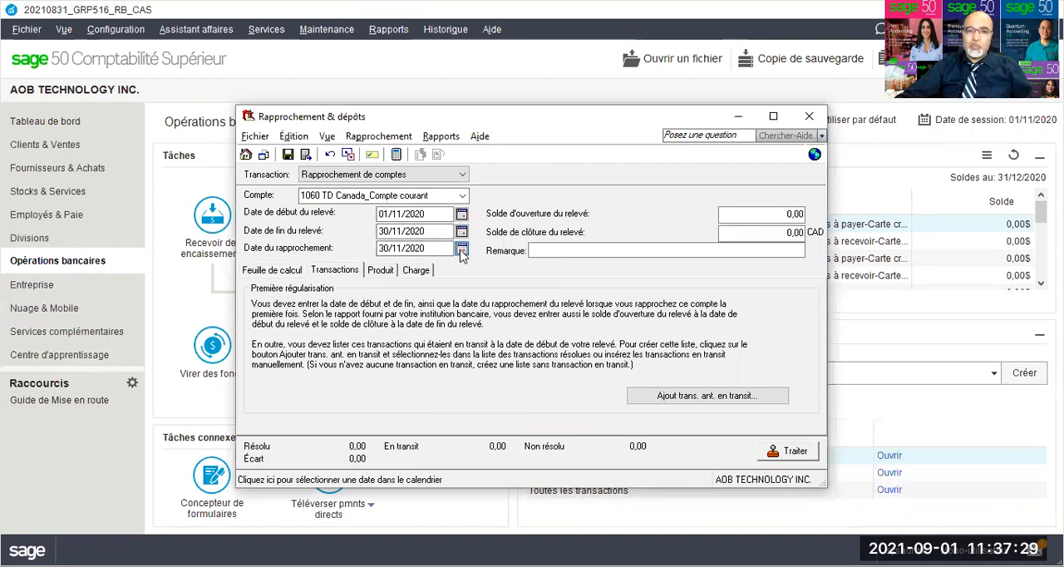
left_click(462, 251)
left_click(544, 275)
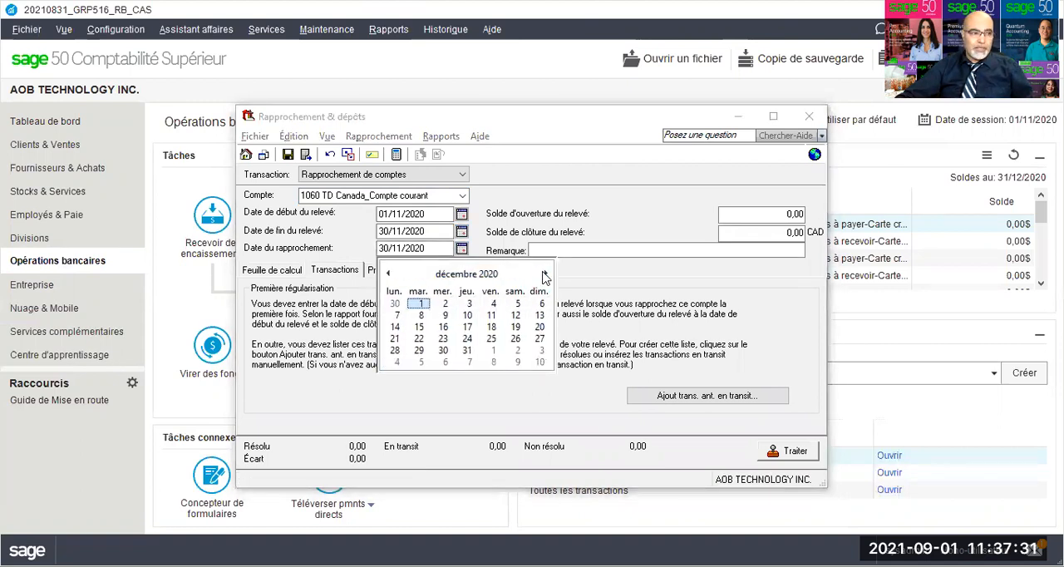
left_click(517, 316)
Step: Enter 164585,00 as the statement's closing balance, keeping the opening balance at 0,00
left_click(782, 213)
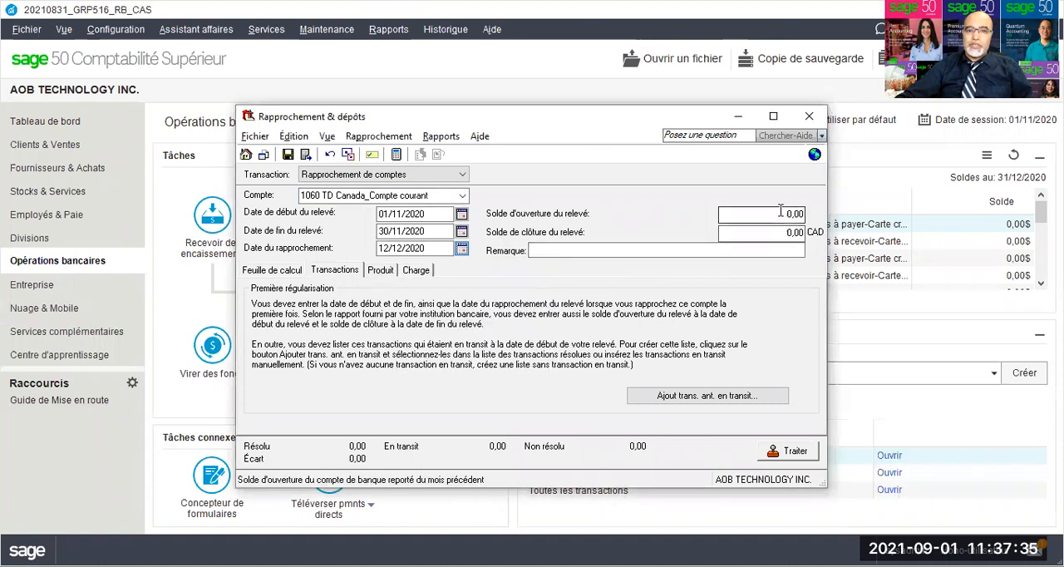
left_click(779, 233)
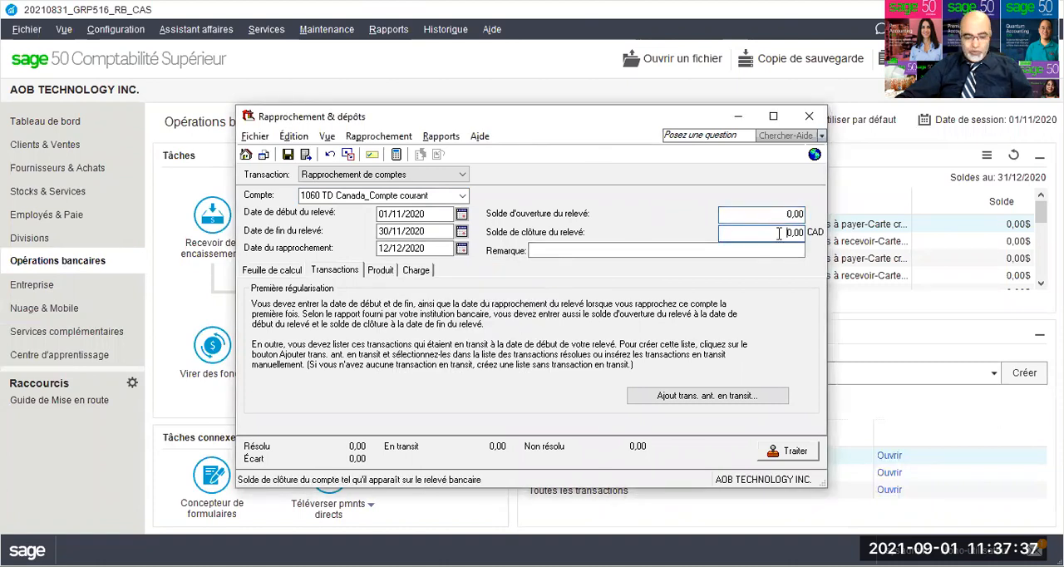
type("16")
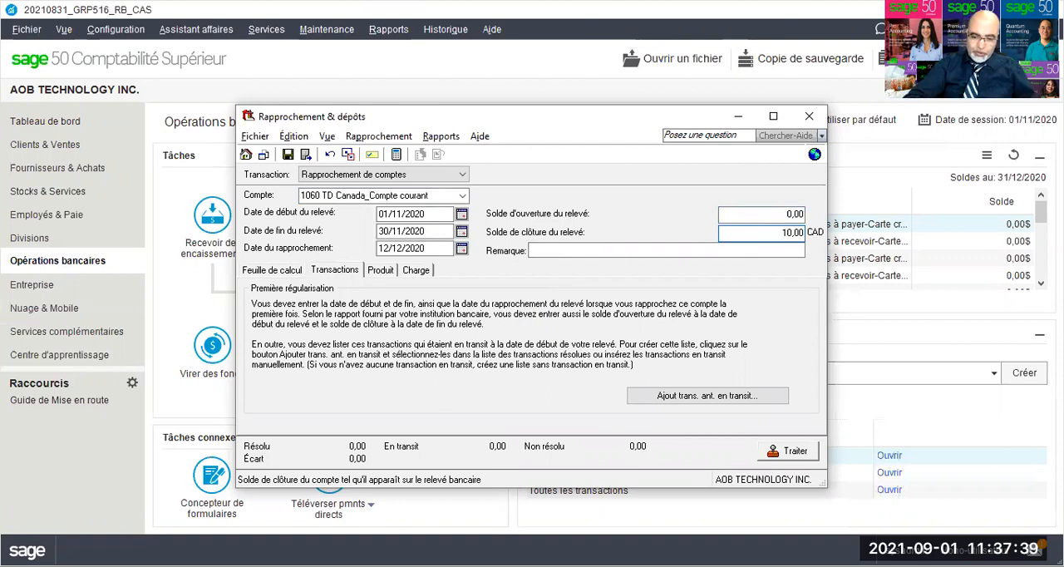
type("4585")
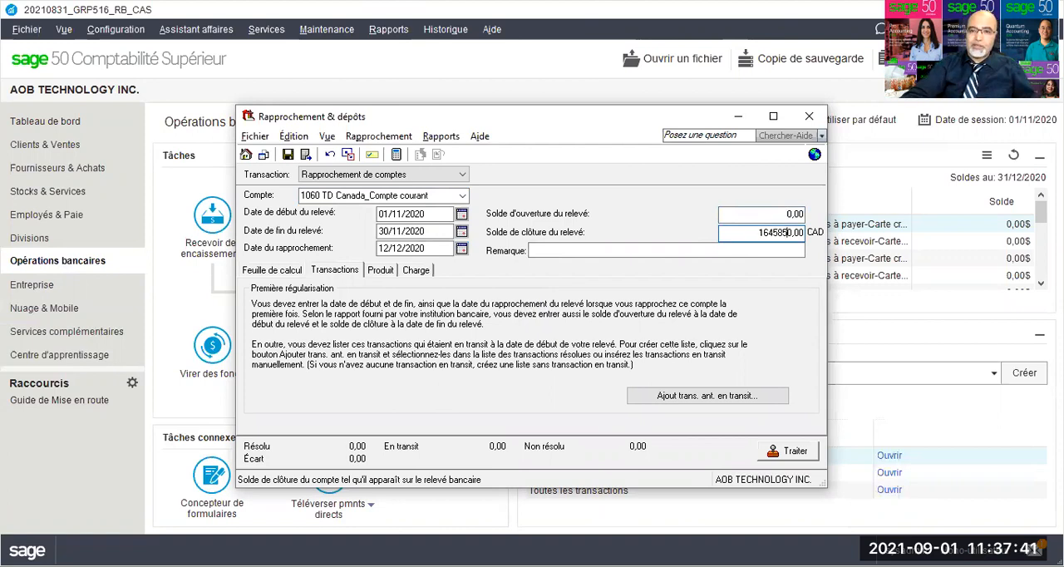
key("Delete")
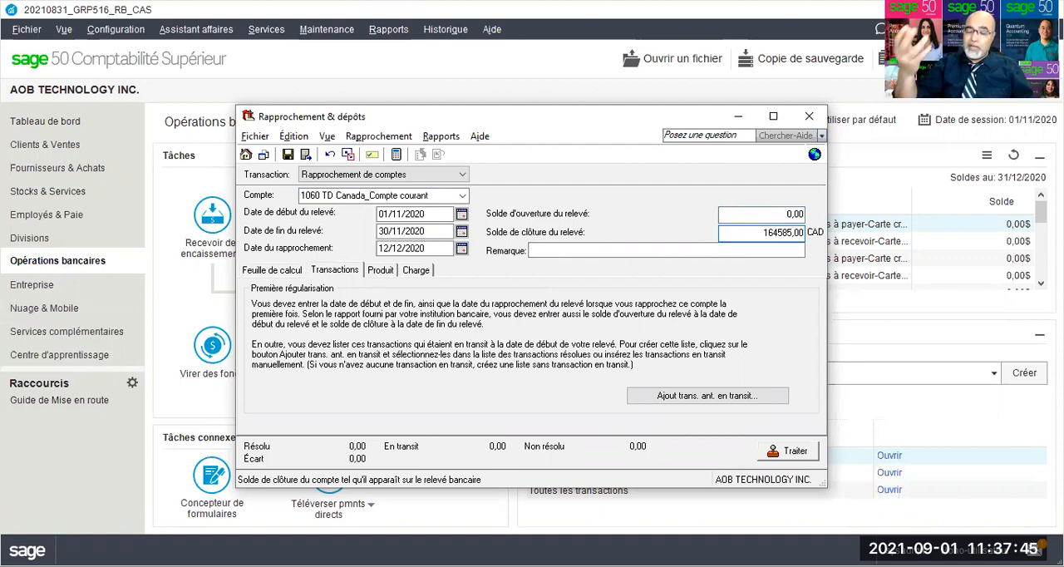
left_click(731, 253)
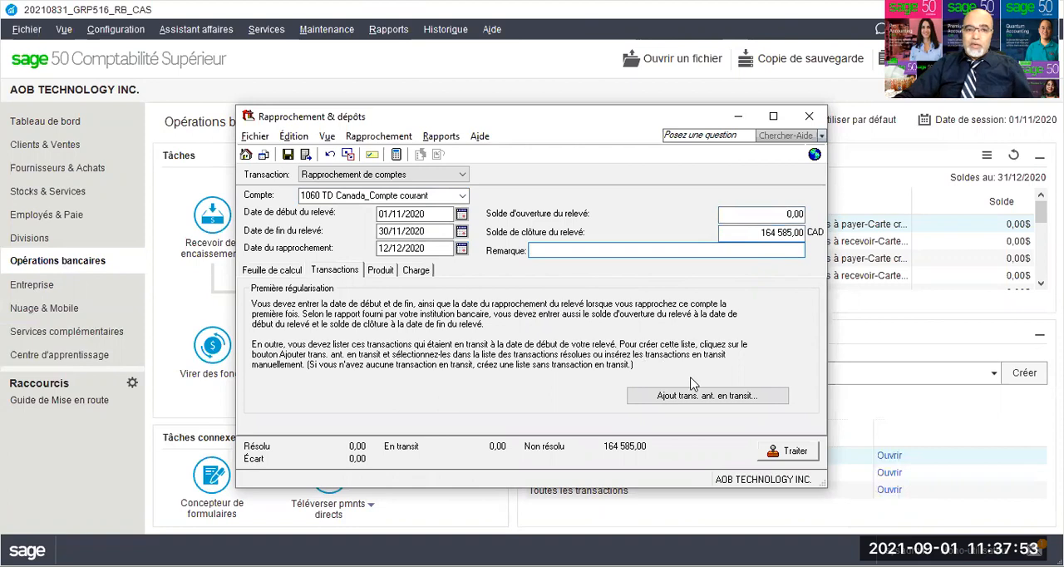
Step: Record the Intérêts créditeurs income with source RB, date 30/11/2020 and amount 1000
left_click(382, 274)
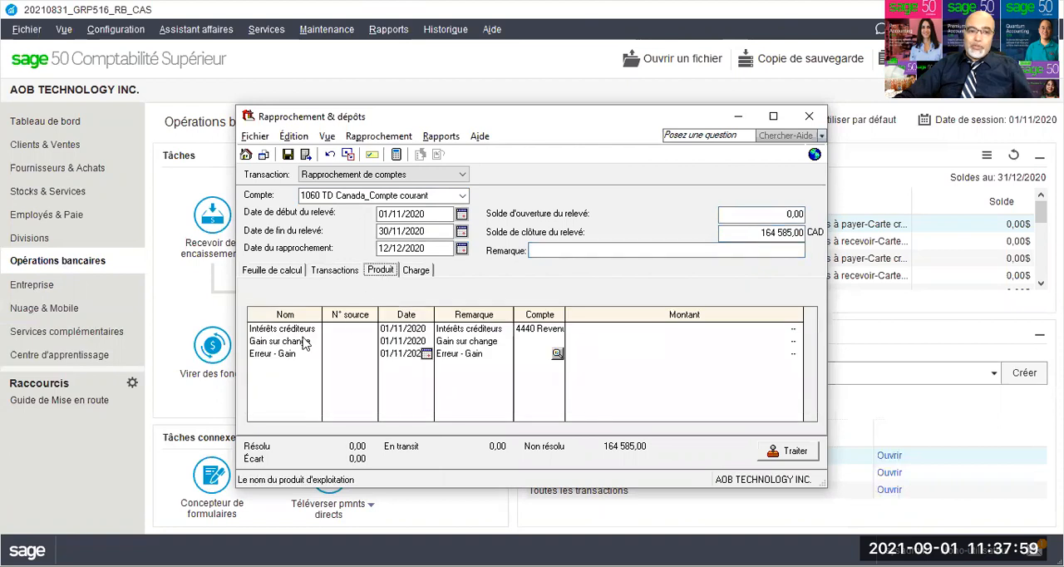
left_click(337, 331)
type("RB")
key("Tab")
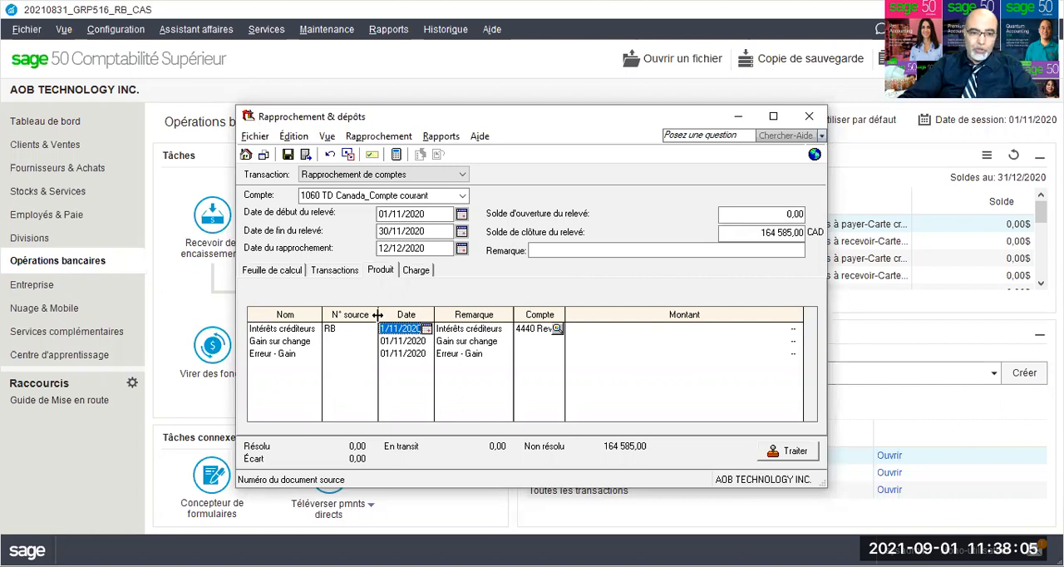
left_click(382, 329)
left_click_drag(383, 327, 374, 317)
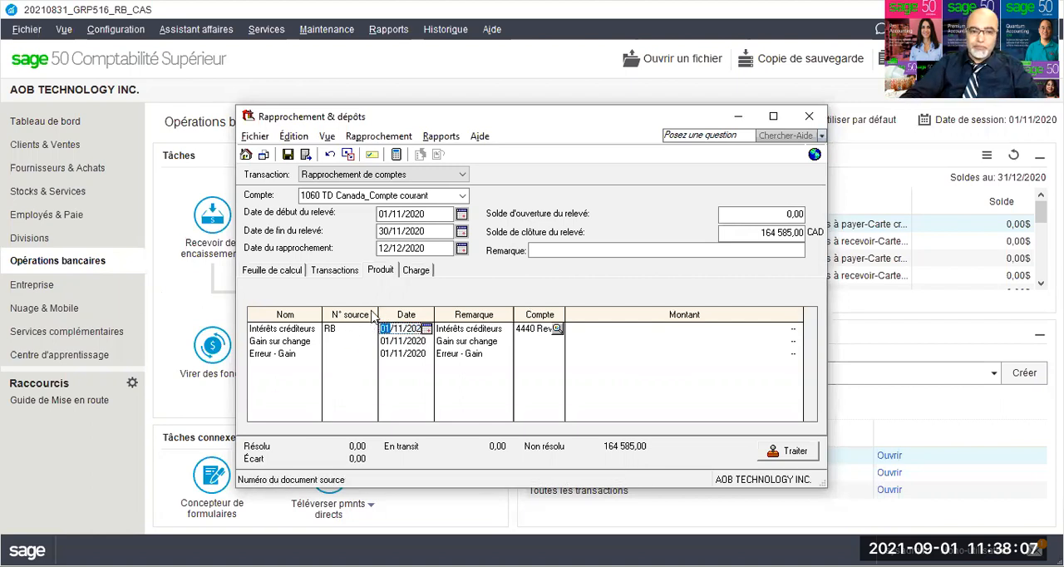
type("30")
key("Tab")
key("Tab")
key("Tab")
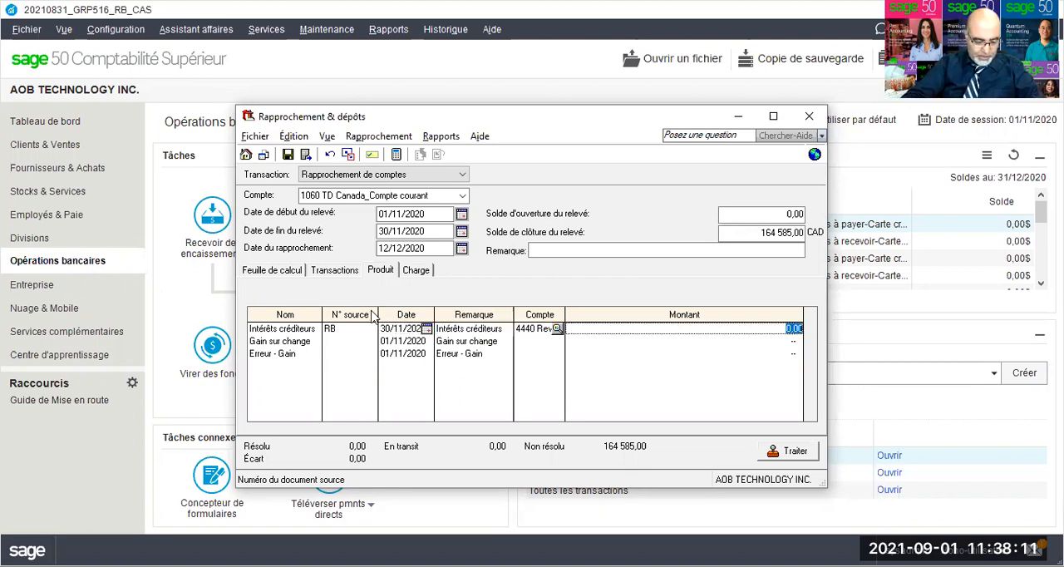
type("1000")
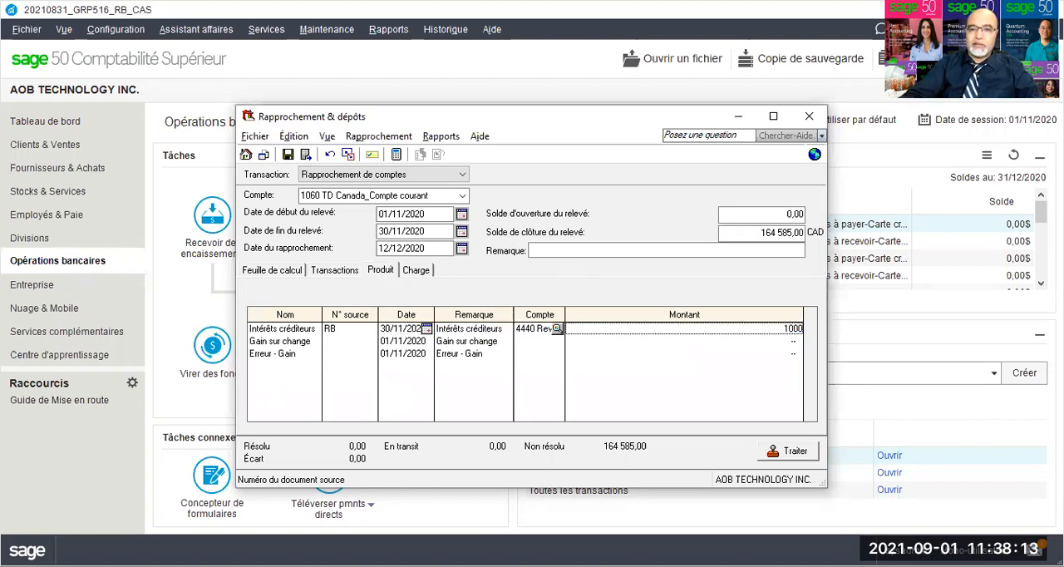
Step: Record the first Frais bancaires charge with source RB, date 10/11/2020 and amount 150
left_click(418, 275)
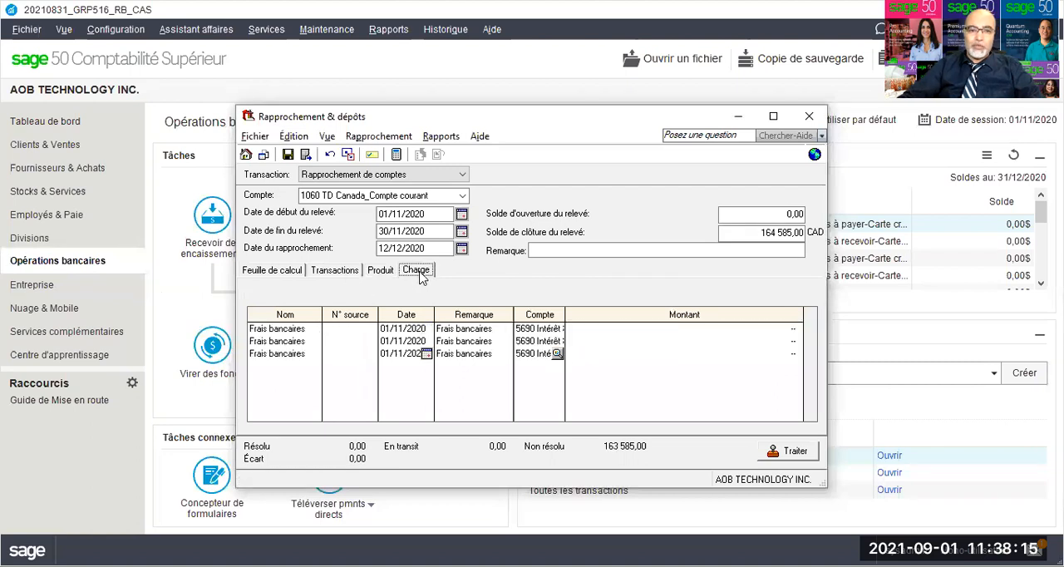
left_click(338, 327)
type("RB")
key("Tab")
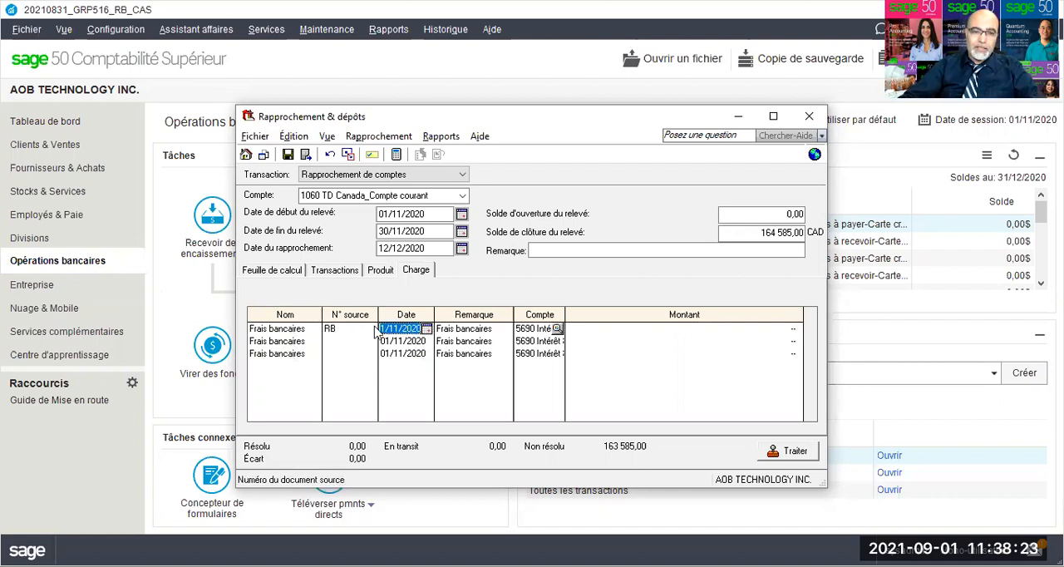
type("10/11/2020")
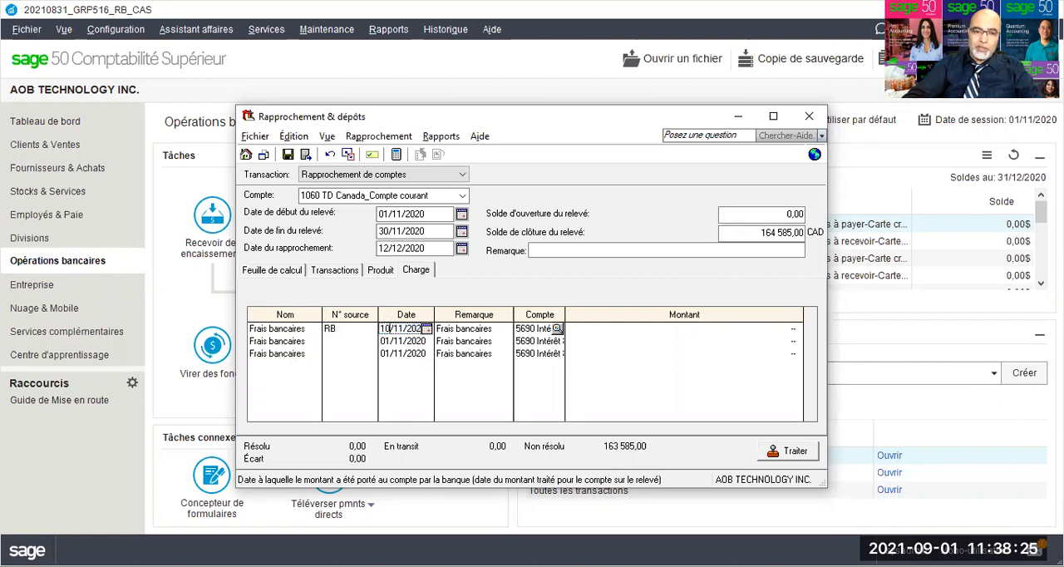
key("Tab")
key("Tab")
key("Tab")
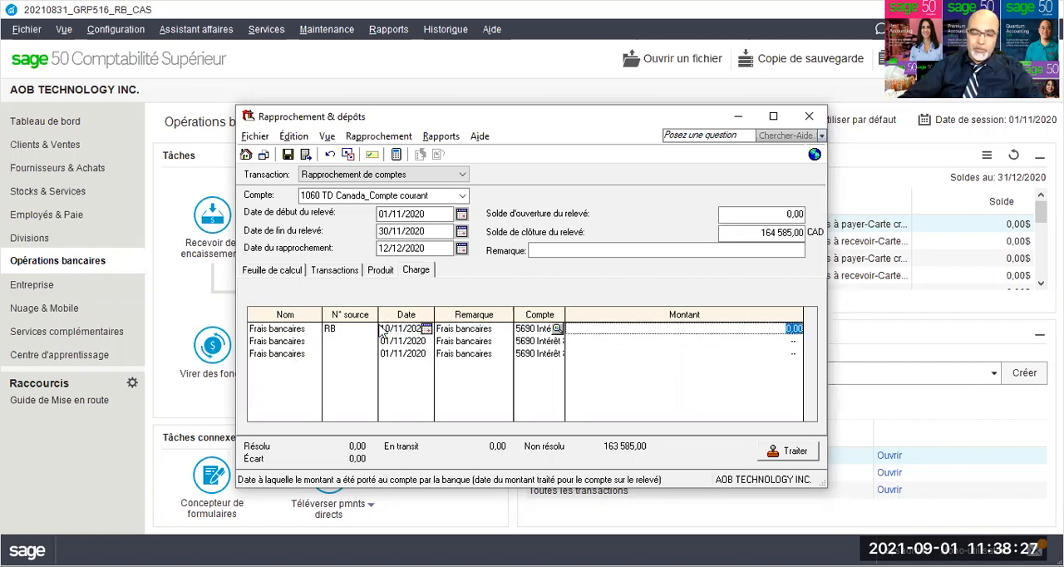
type("150")
key("Tab")
Step: Record the second Frais bancaires charge with source RB, date 18/11/2020 and amount 150
key("Tab")
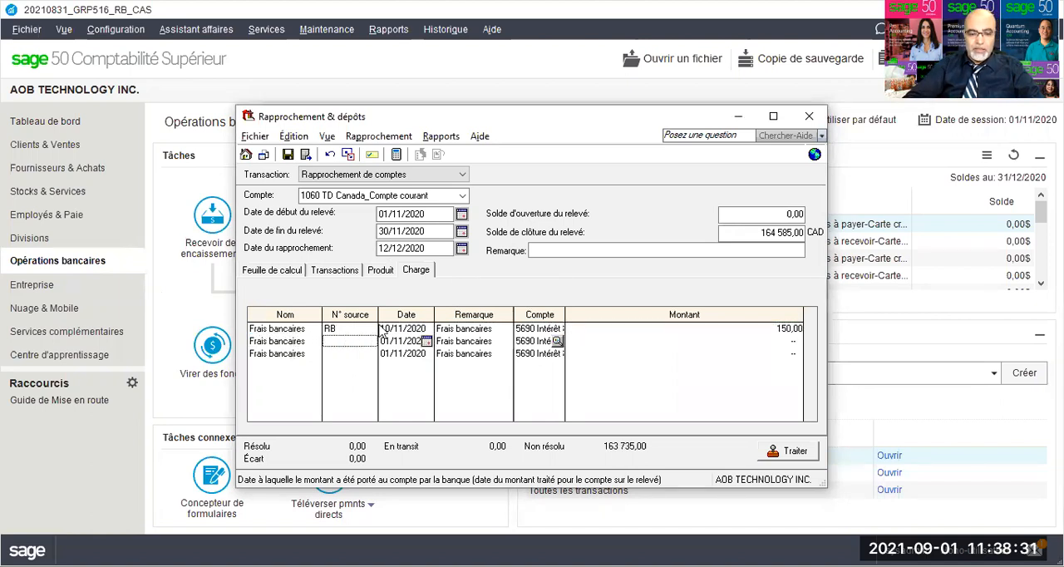
key("Tab")
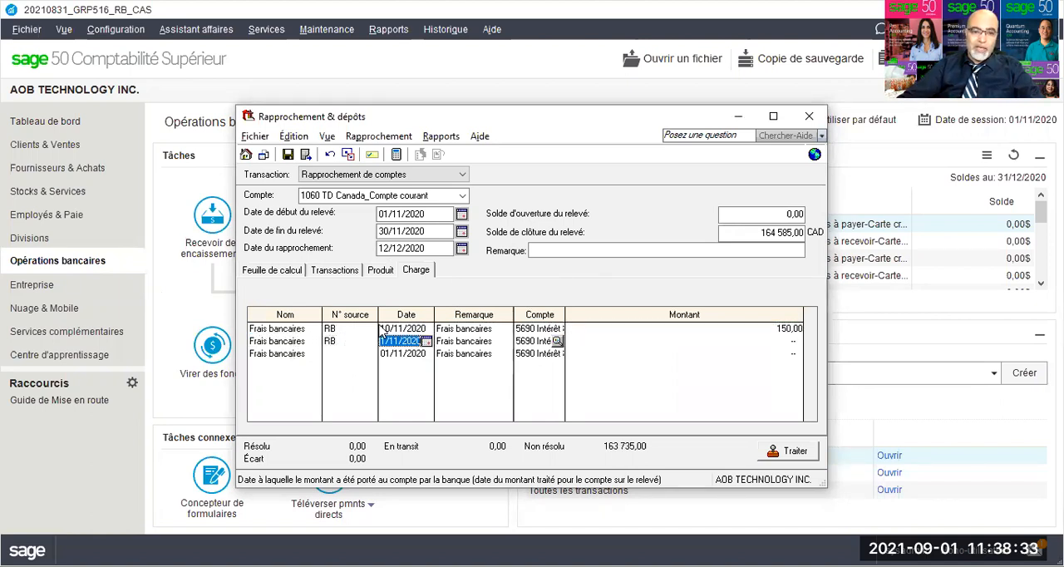
left_click(381, 341)
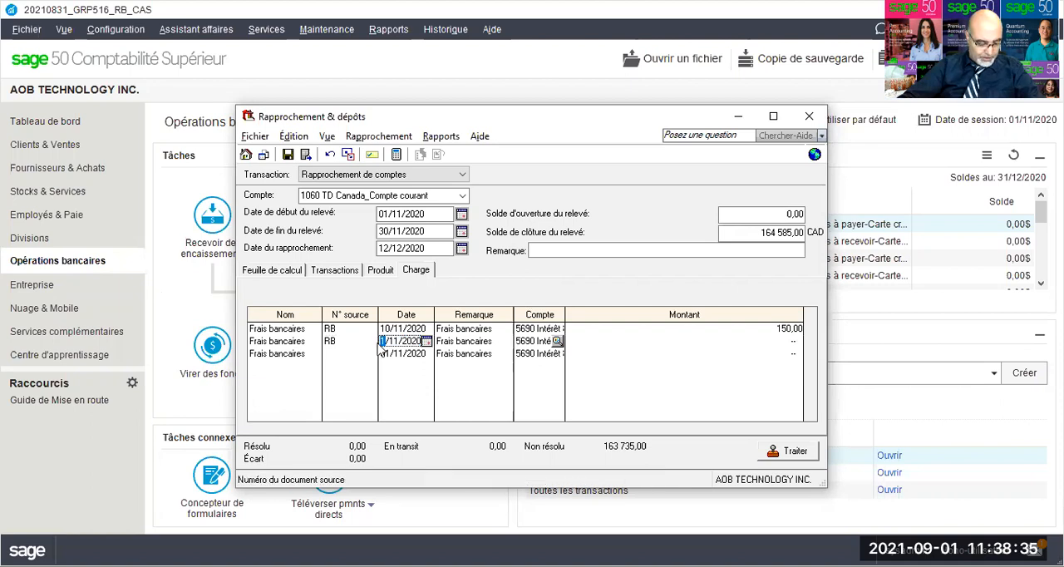
type("18")
key("Tab")
key("Tab")
key("Tab")
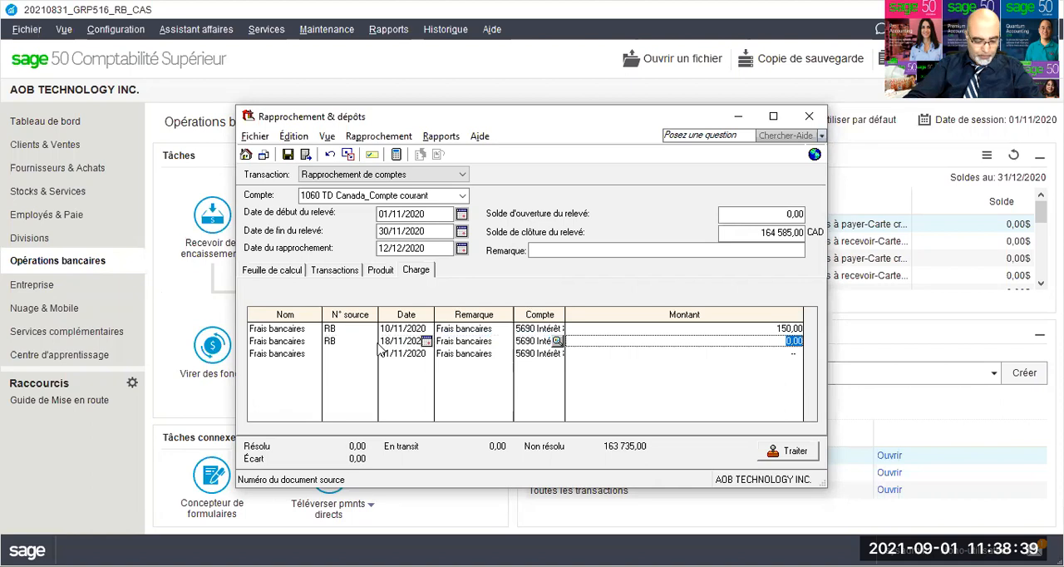
type("150")
key("Tab")
key("Tab")
Step: Record the third Frais bancaires charge with source RB, date 30/11/2020 and amount 125, and save the reconciliation
type("R")
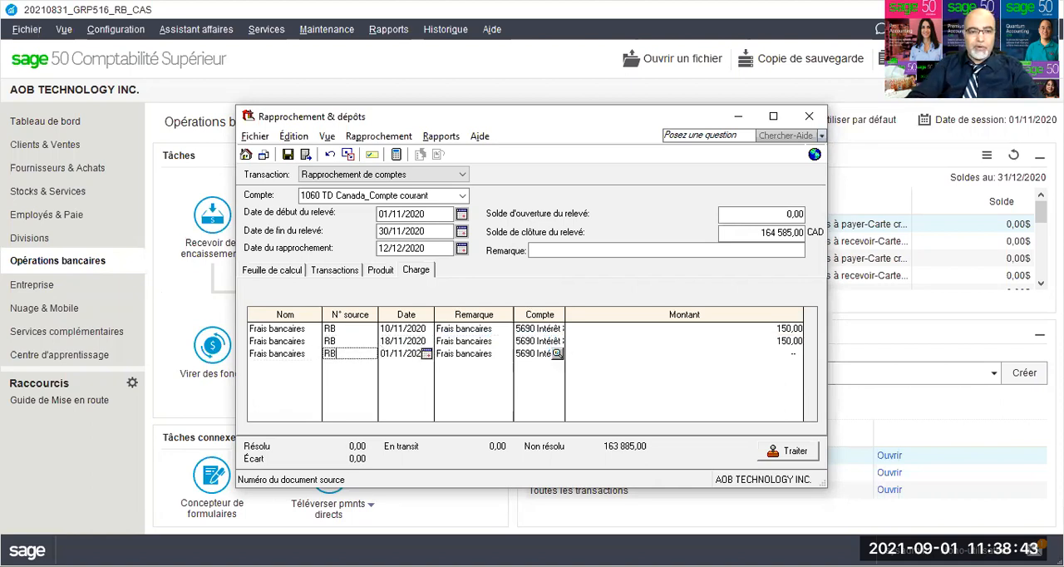
key("Tab")
type("30")
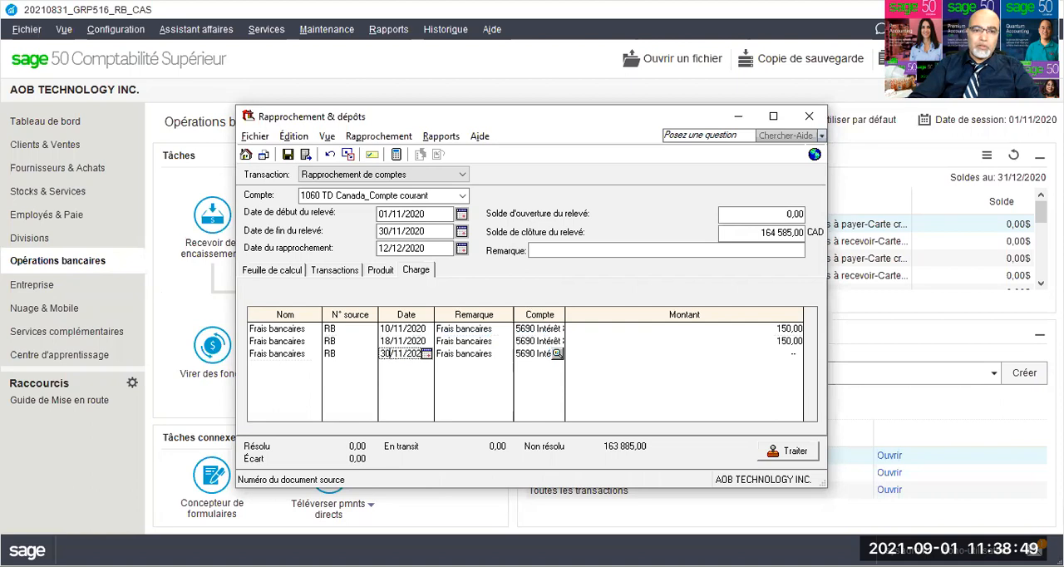
key("Tab")
key("Tab")
key("Tab")
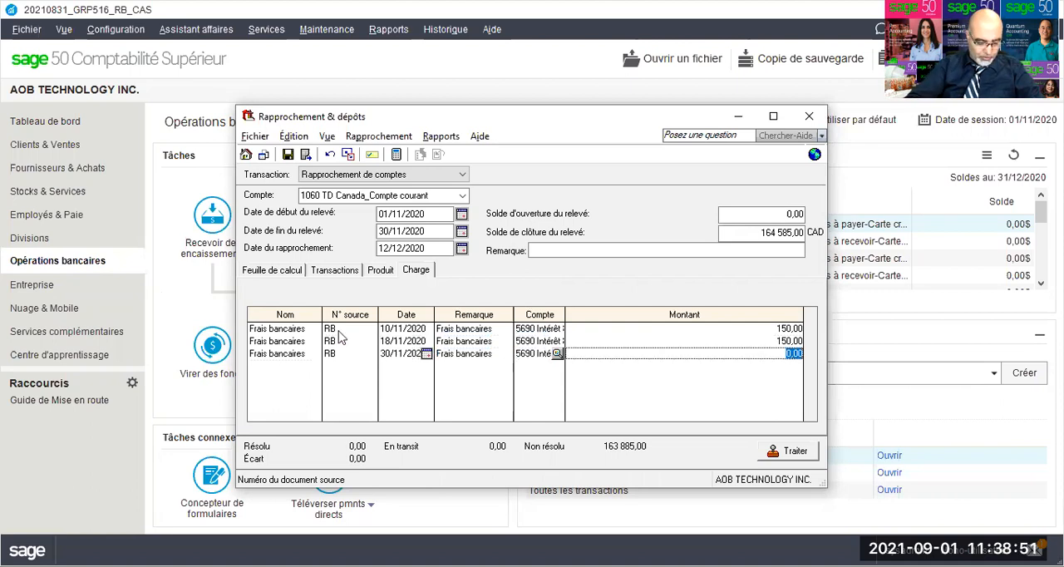
type("125")
key("Tab")
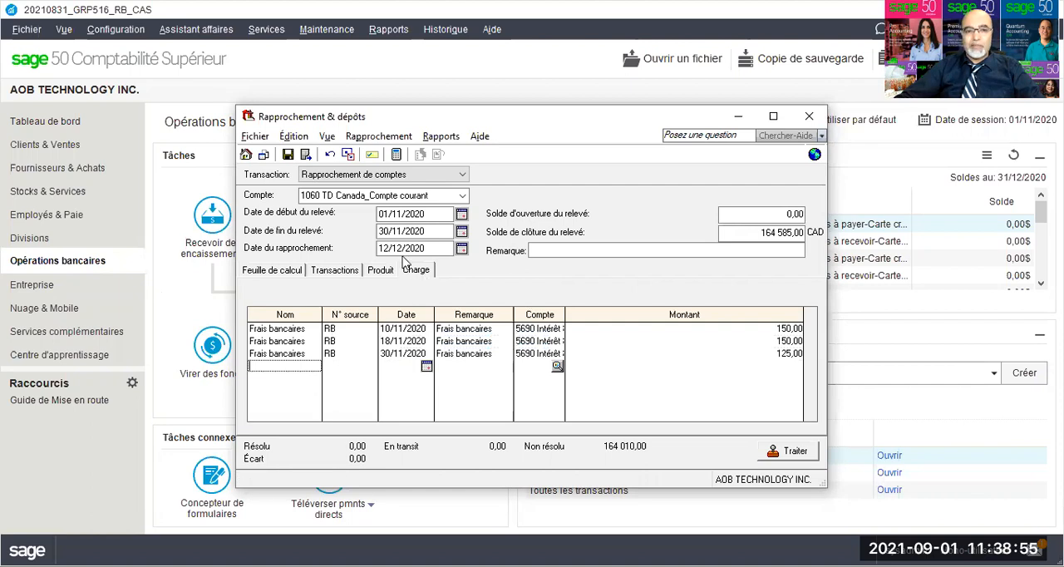
left_click(288, 156)
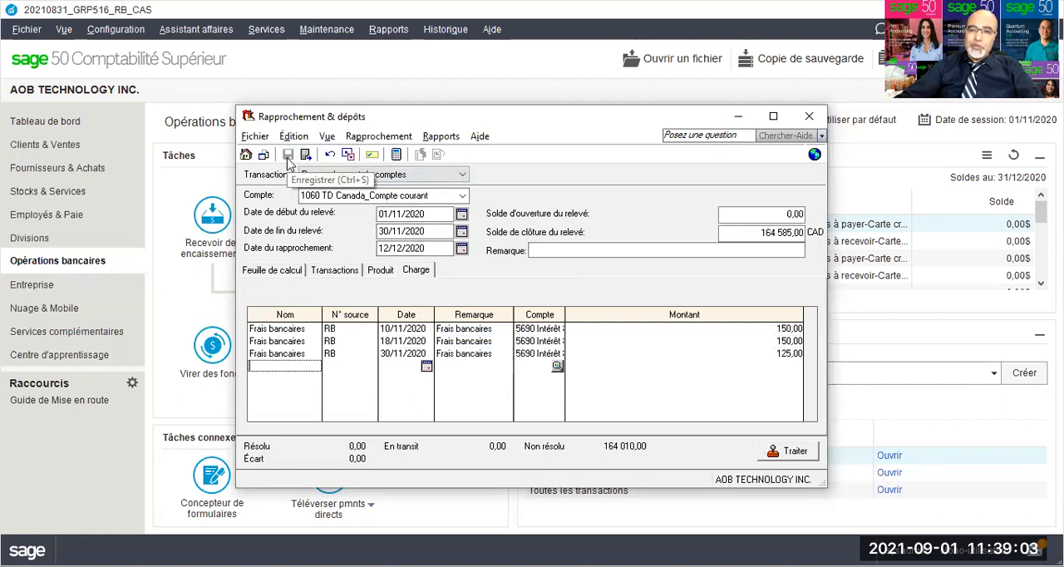
Step: Start adding prior outstanding transactions and show resolved transactions dated on or after 31/10/2020
left_click(319, 273)
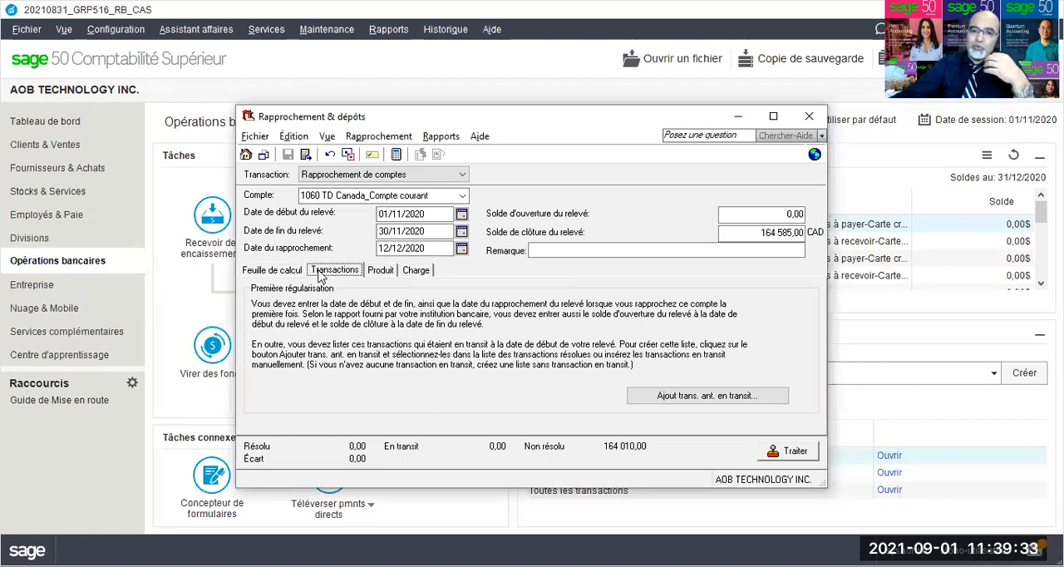
left_click(665, 397)
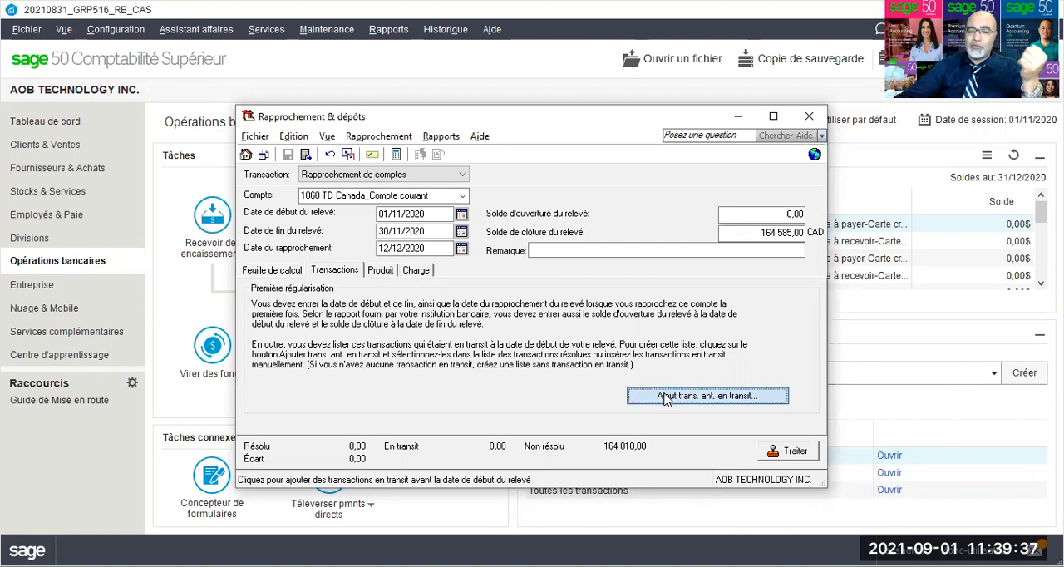
left_click(511, 155)
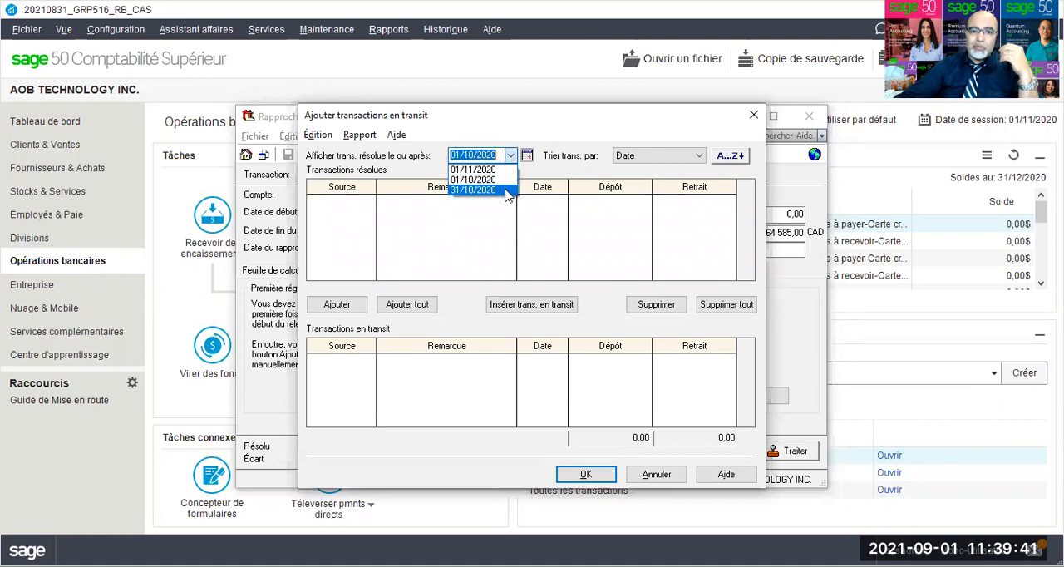
left_click(509, 189)
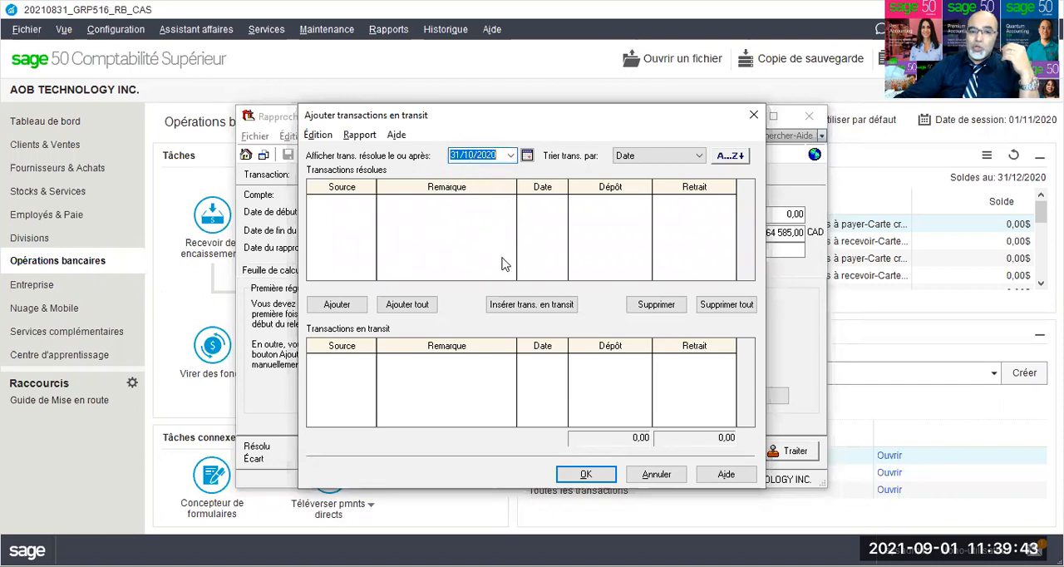
Step: Insert an outstanding transaction with source chq9 and remark loyer 12
left_click(509, 305)
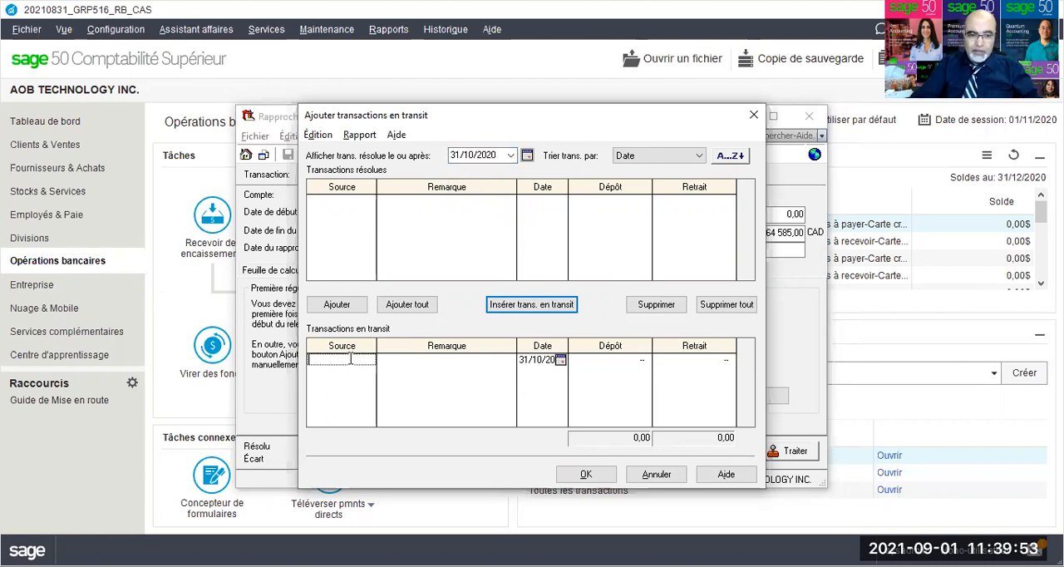
type("chq")
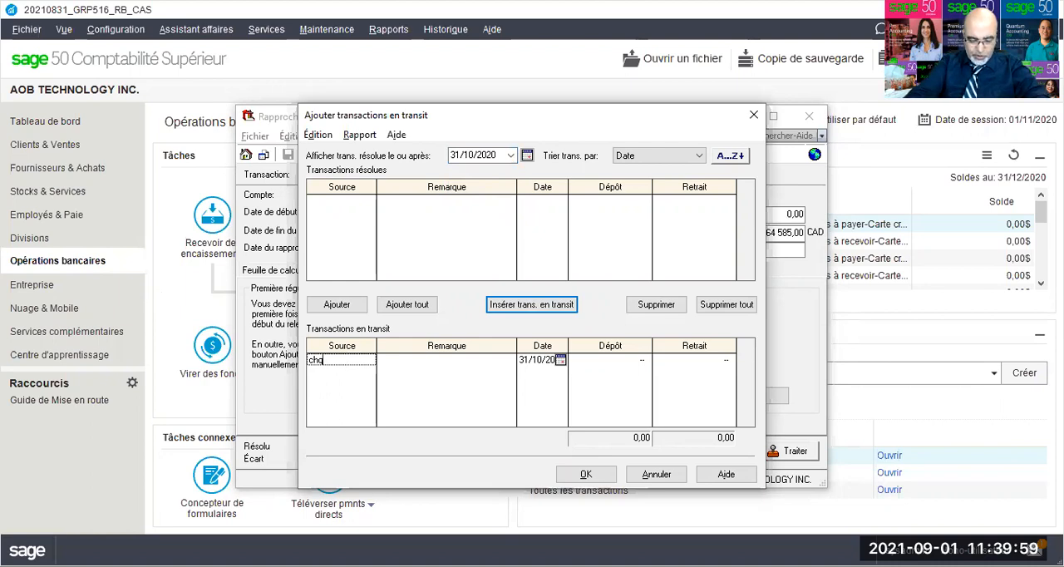
type("9")
key("Tab")
type("loy")
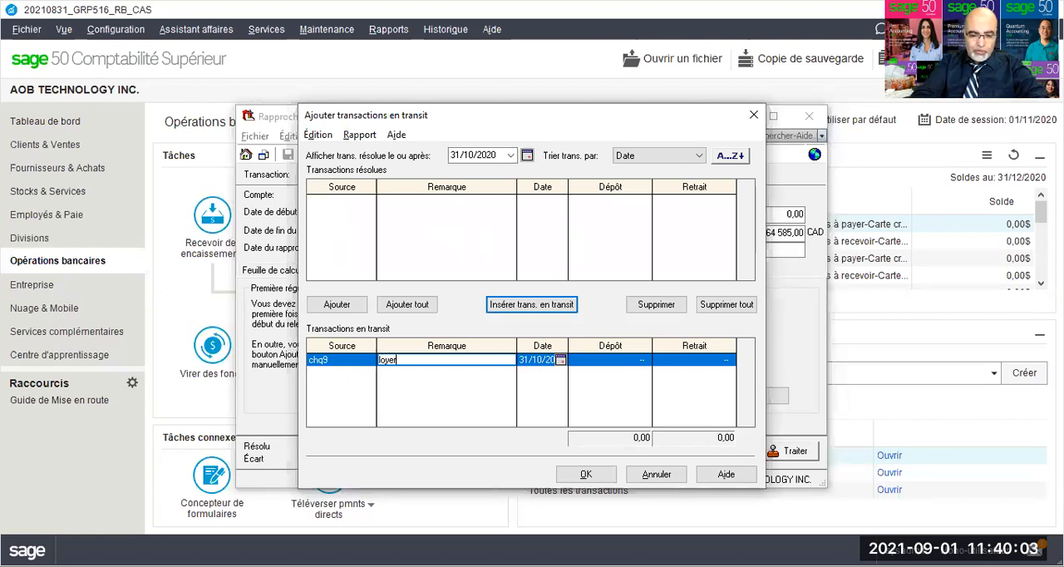
type("er du")
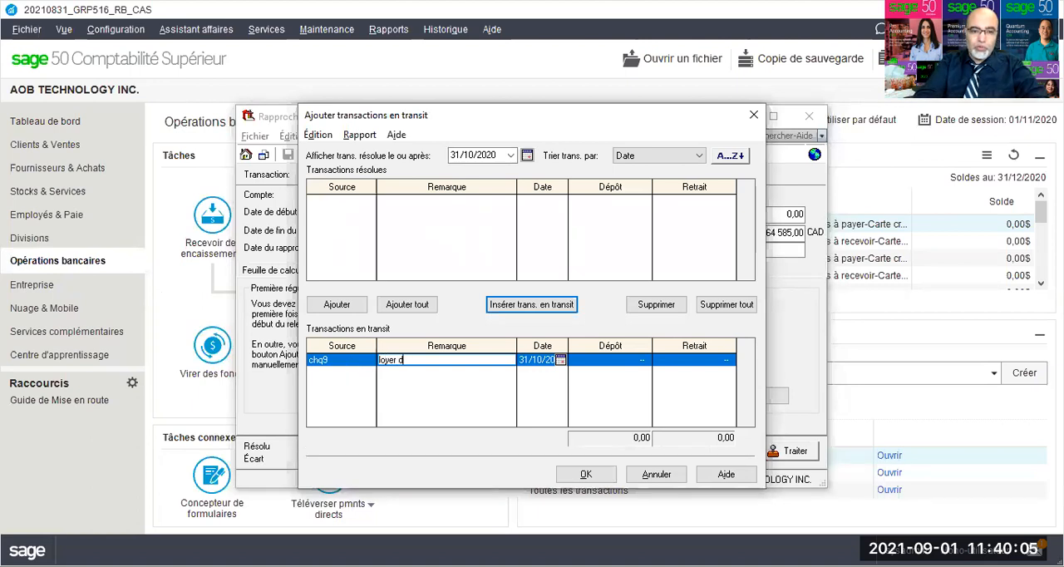
key("BackSpace")
type("12")
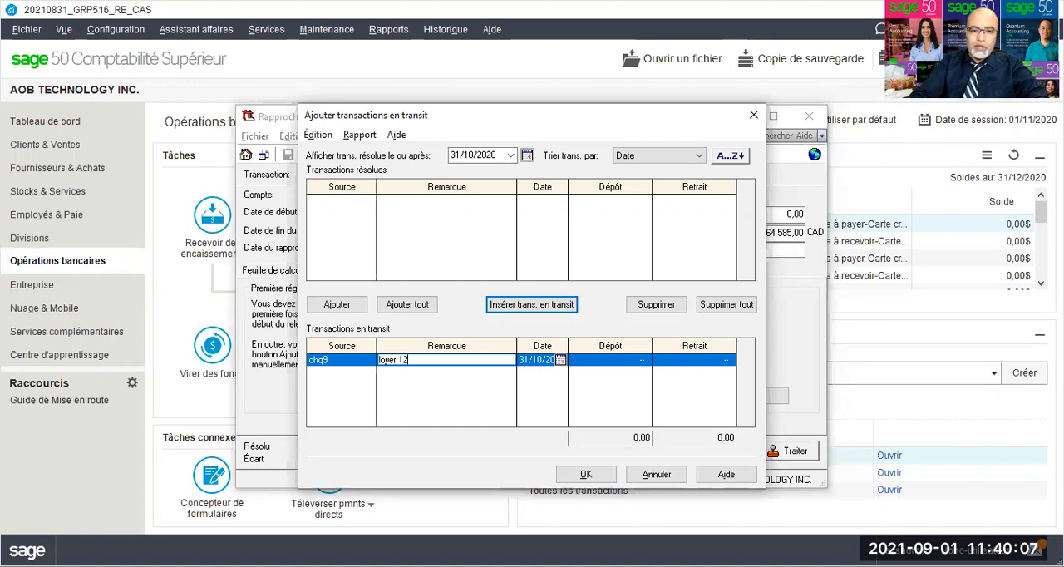
key("Tab")
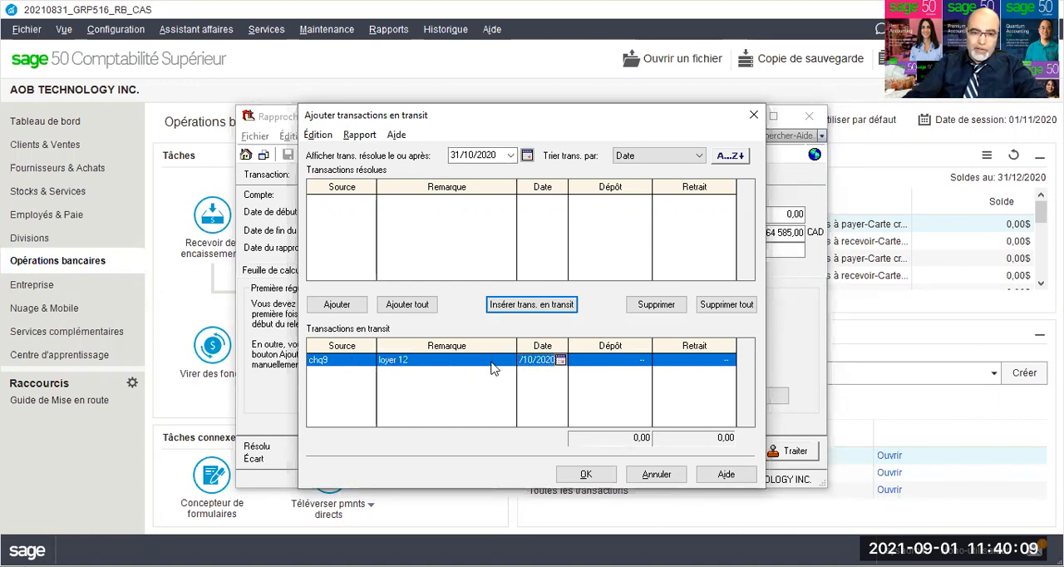
Step: Set the chq9 transaction's withdrawal to 3449,25 and accept the outstanding transactions
left_click(616, 363)
left_click(713, 360)
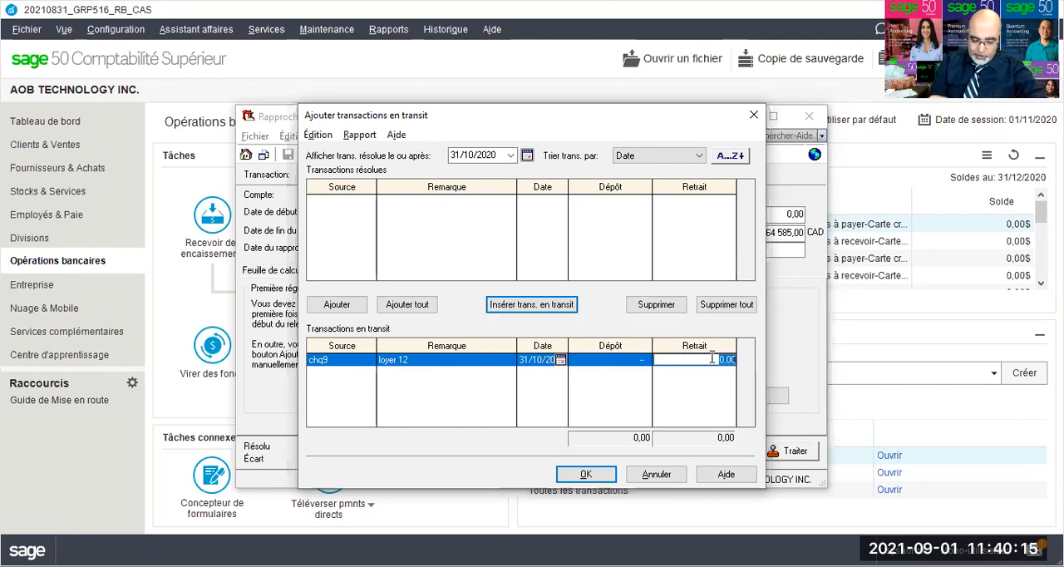
type("3449")
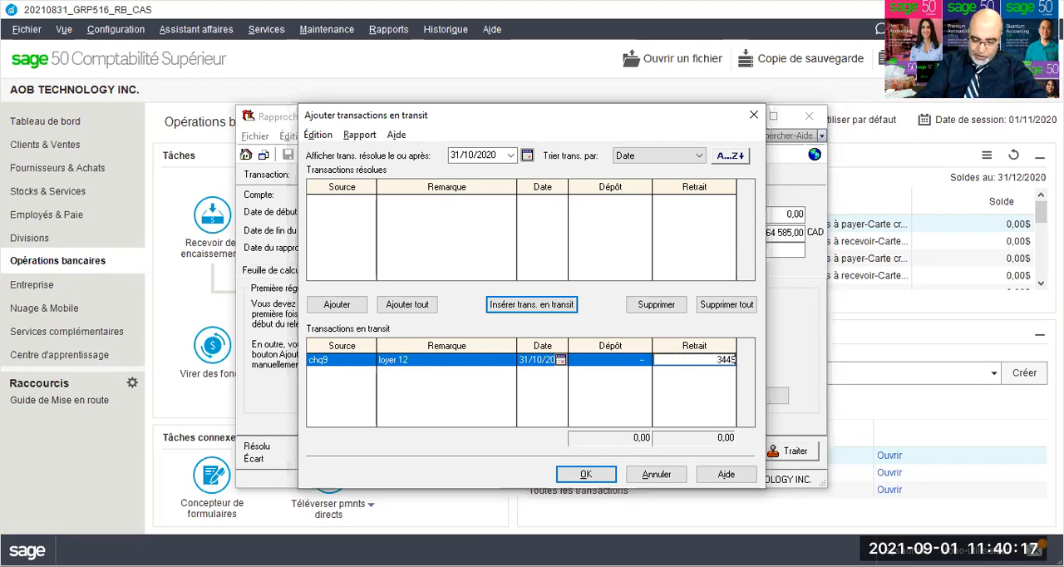
type(",25")
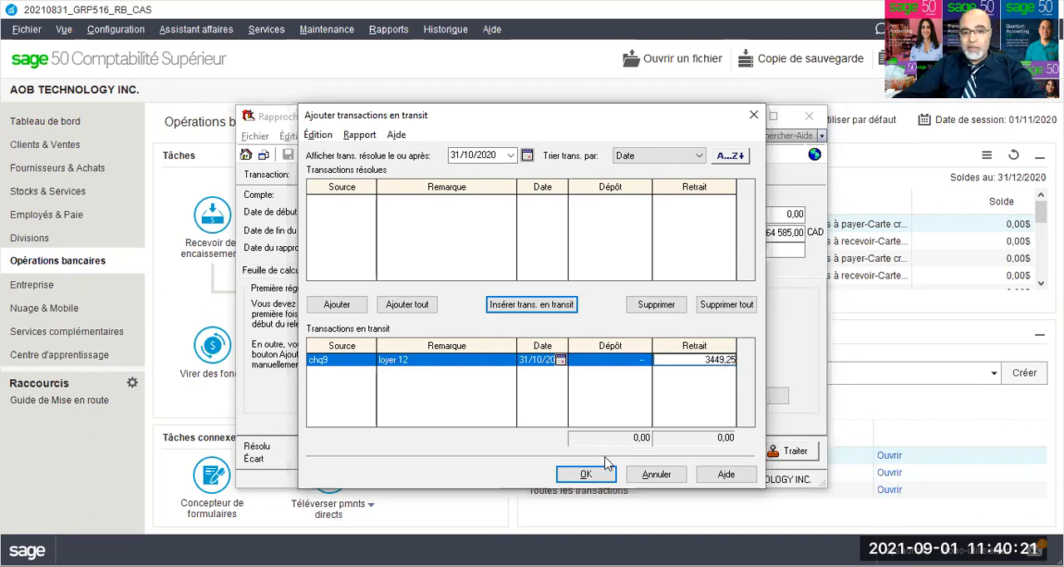
left_click(584, 477)
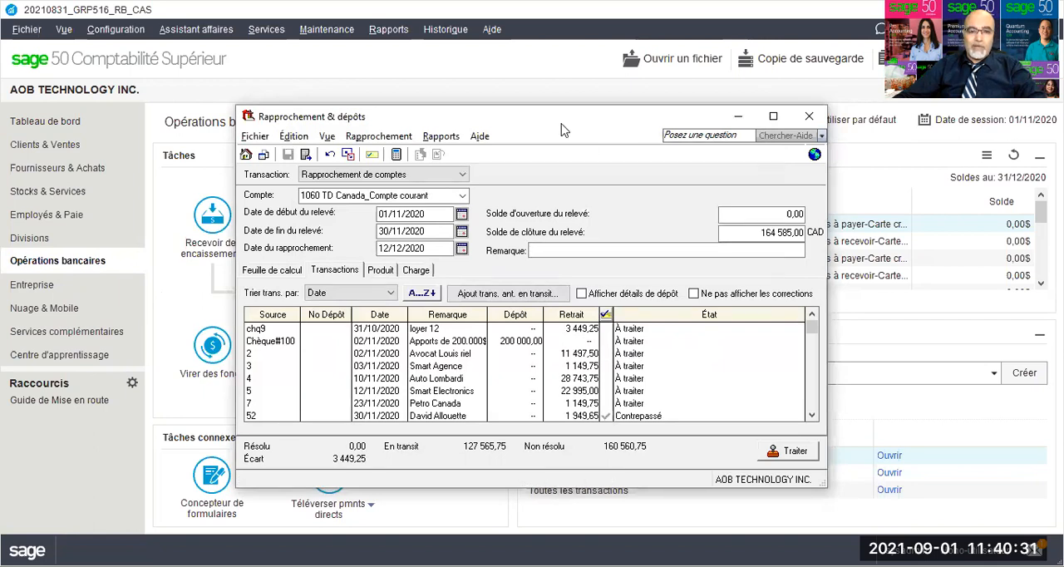
Step: Mark the Chèque#100 deposit and the withdrawals with sources 2, 3, 4 and 7 as Compensé
left_click_drag(561, 124, 519, 130)
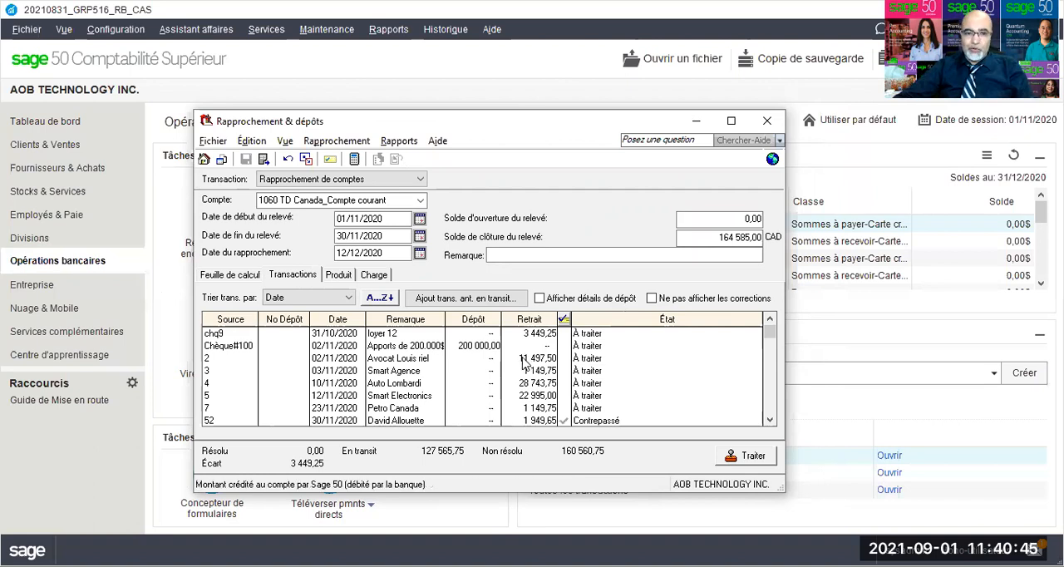
left_click(564, 346)
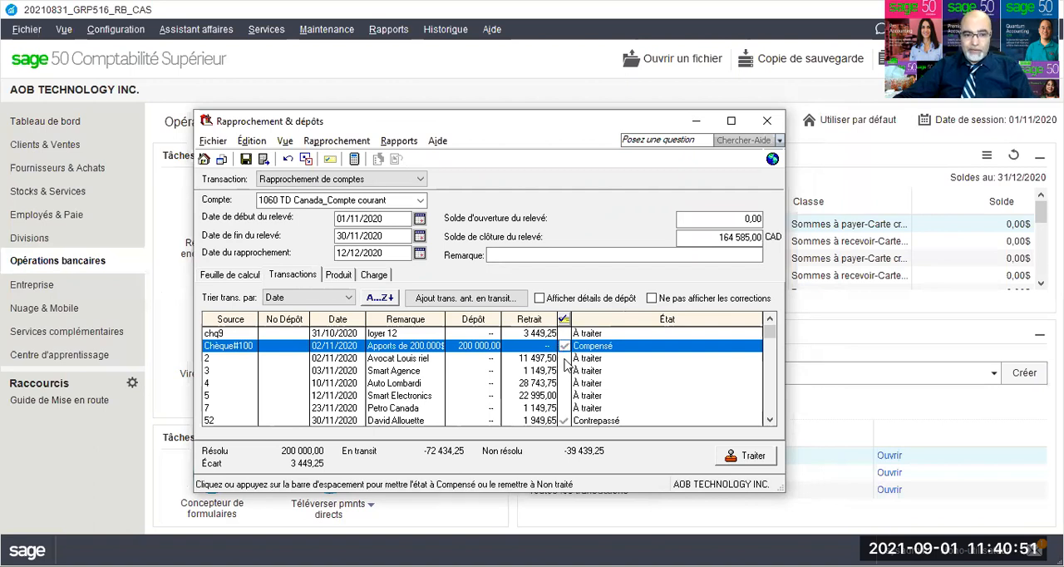
left_click(564, 358)
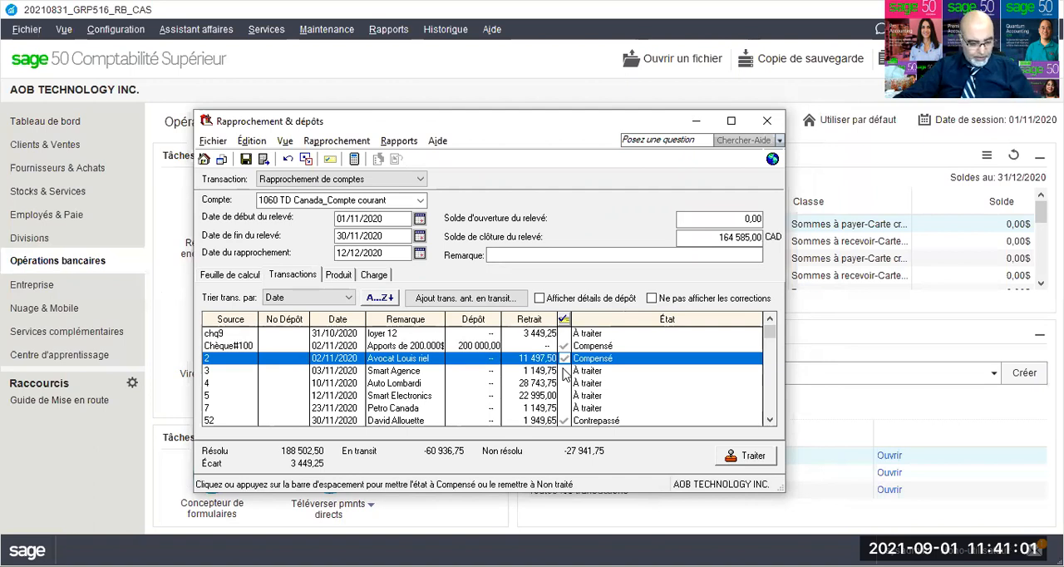
left_click(565, 373)
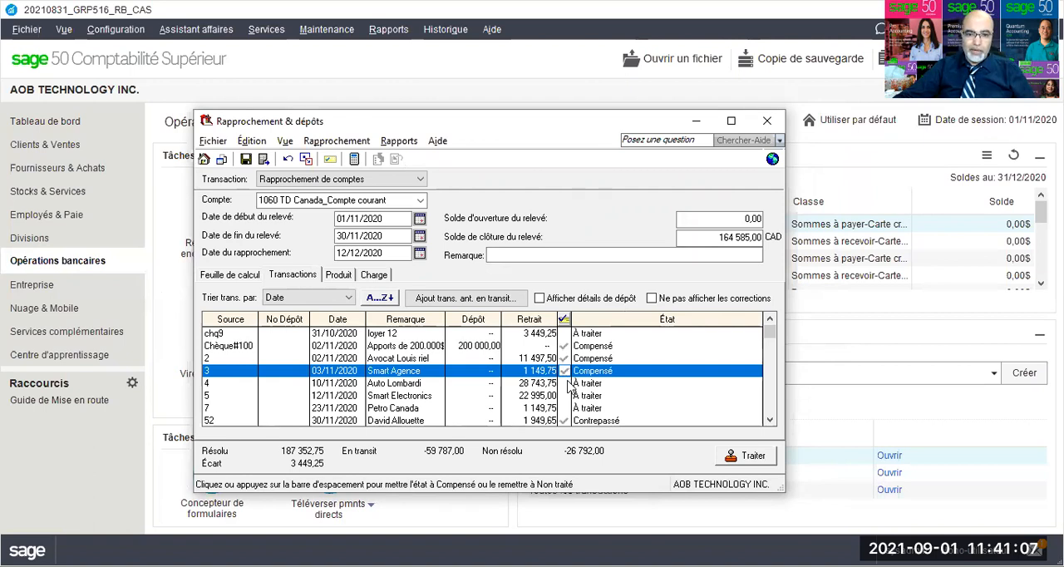
left_click(568, 384)
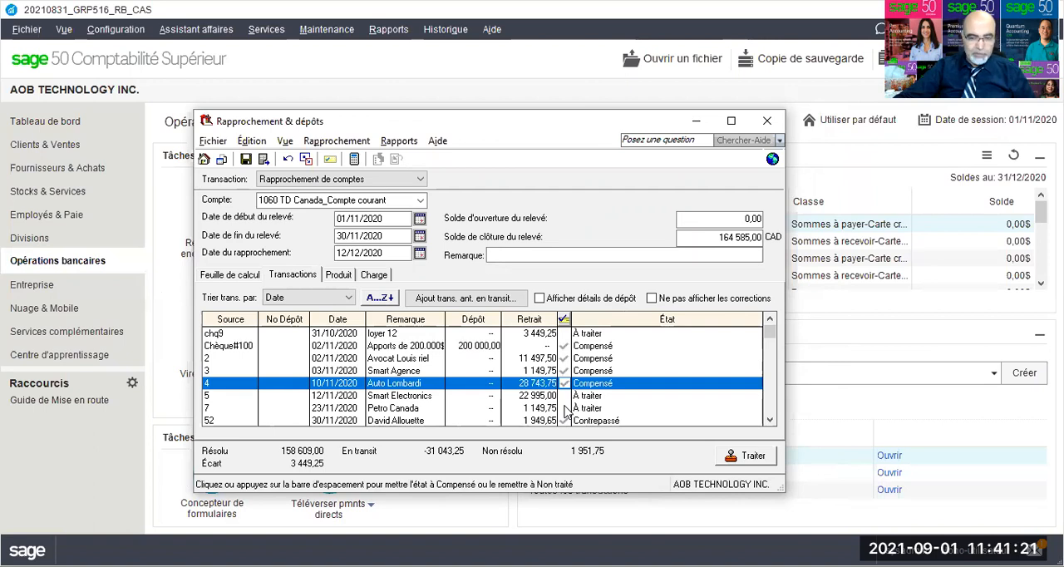
left_click(568, 409)
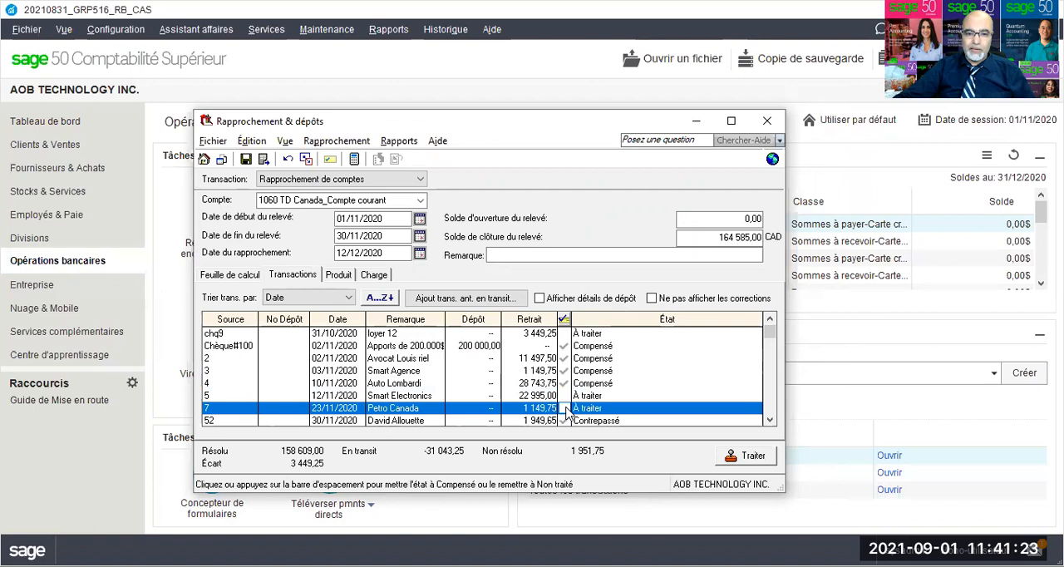
left_click(568, 410)
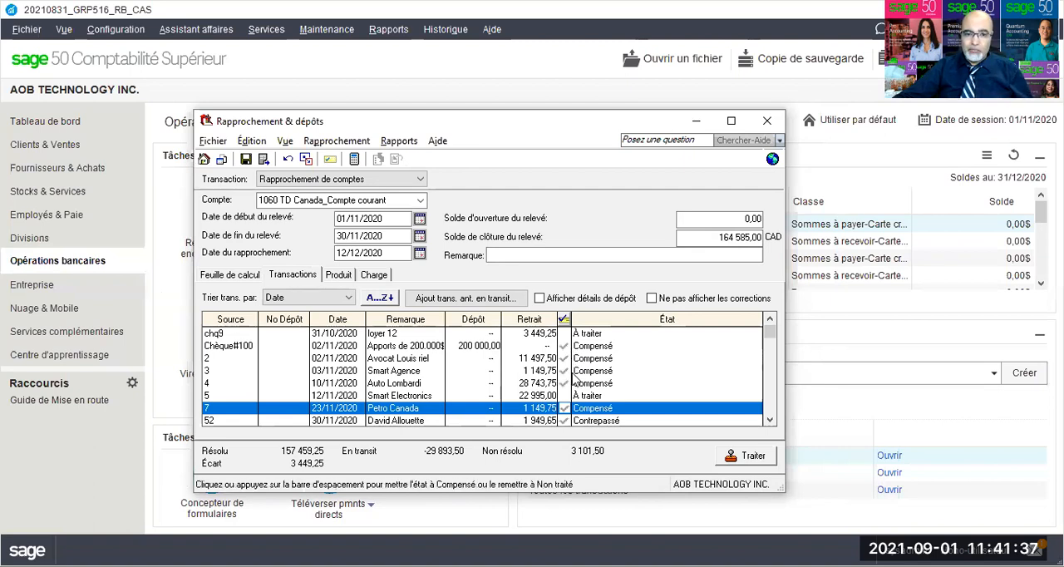
Step: Look through the remaining transactions in the list and save the reconciliation
scroll(632, 368, "down", 1)
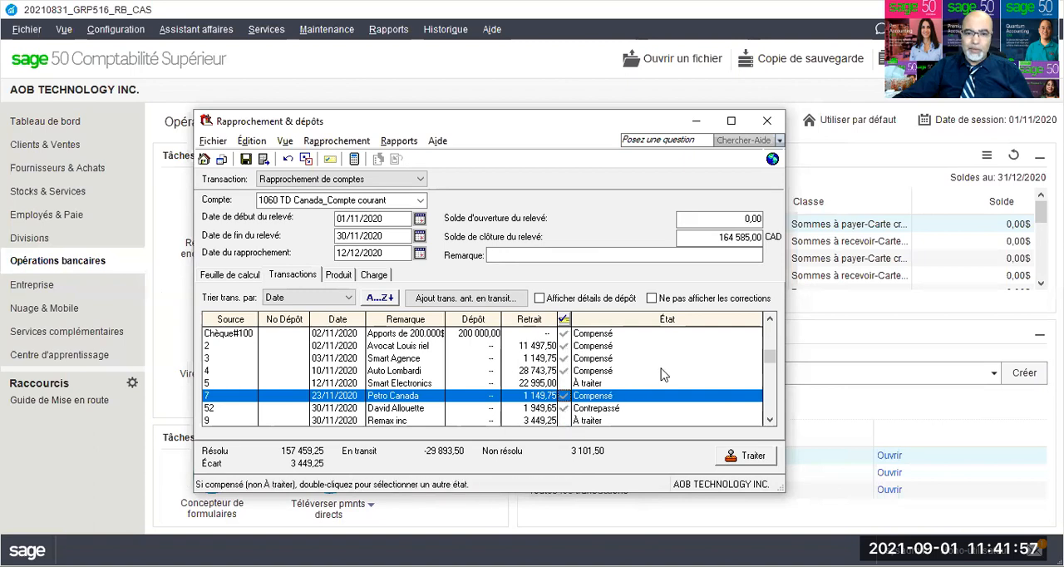
scroll(675, 370, "down", 1)
scroll(675, 371, "up", 2)
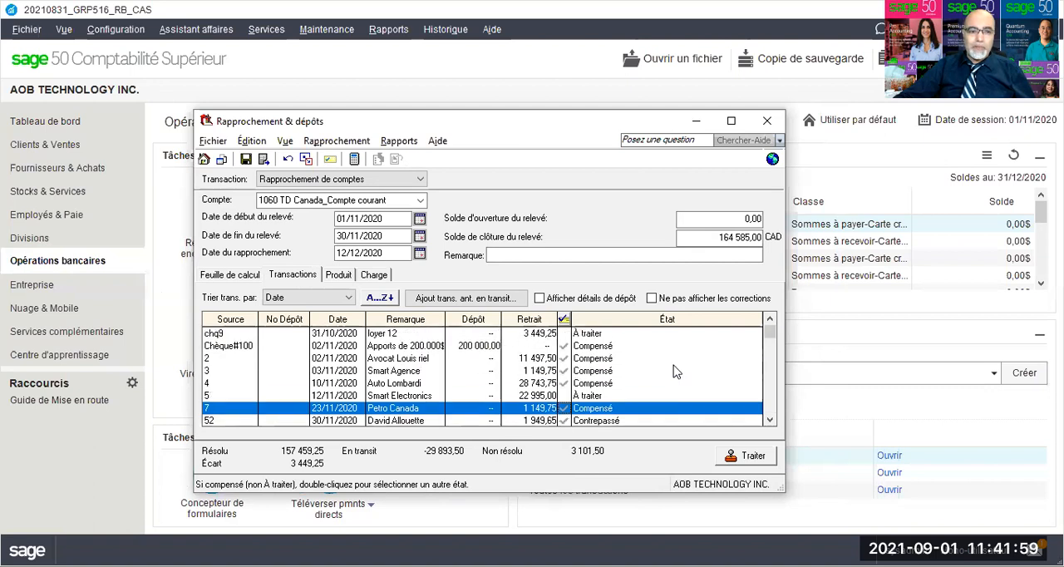
left_click(246, 161)
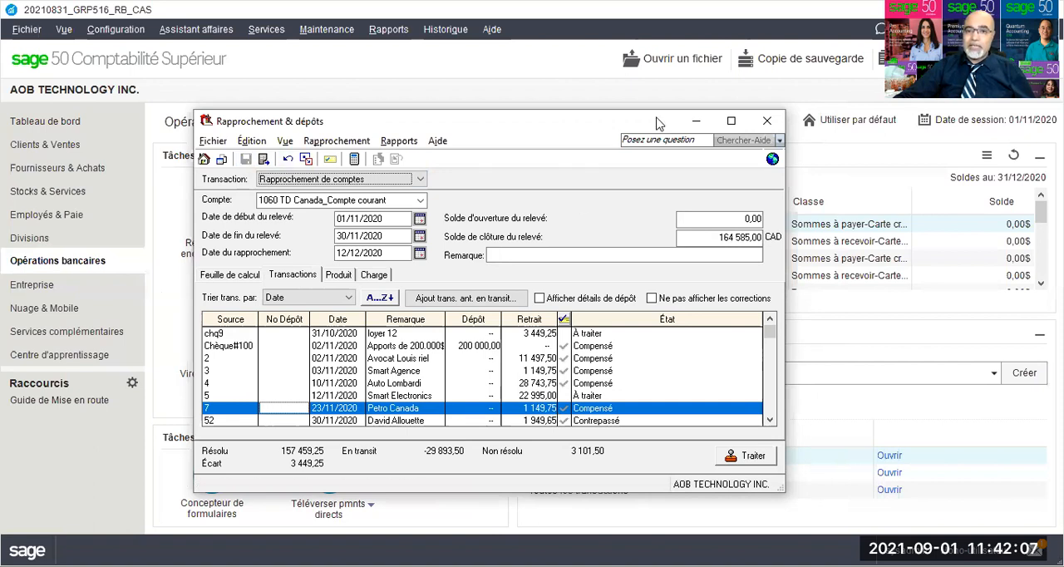
Step: Start a new purchase invoice in Fournisseurs & Achats for the supplier Remax inc
left_click(883, 168)
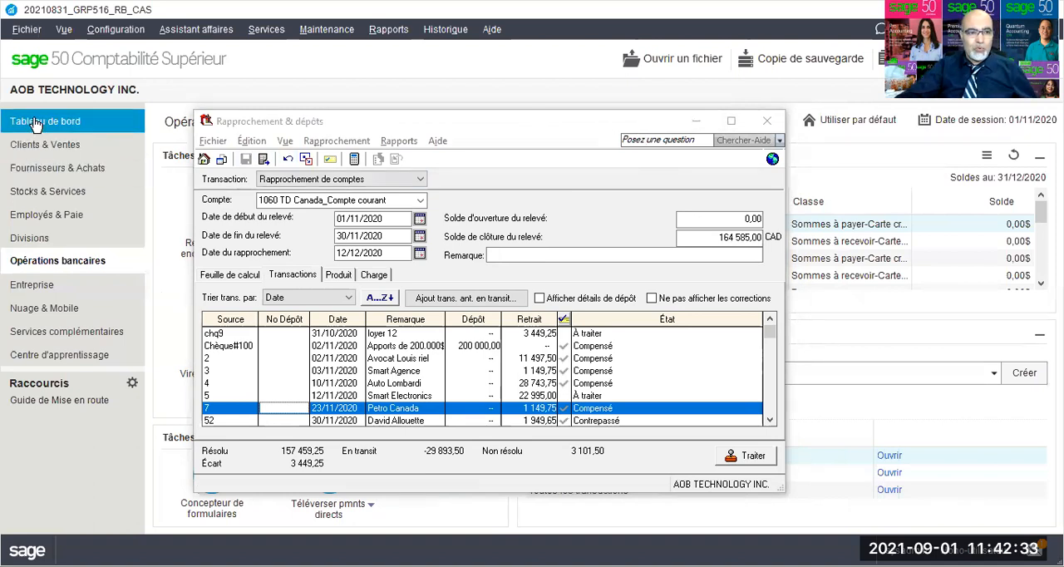
left_click(29, 174)
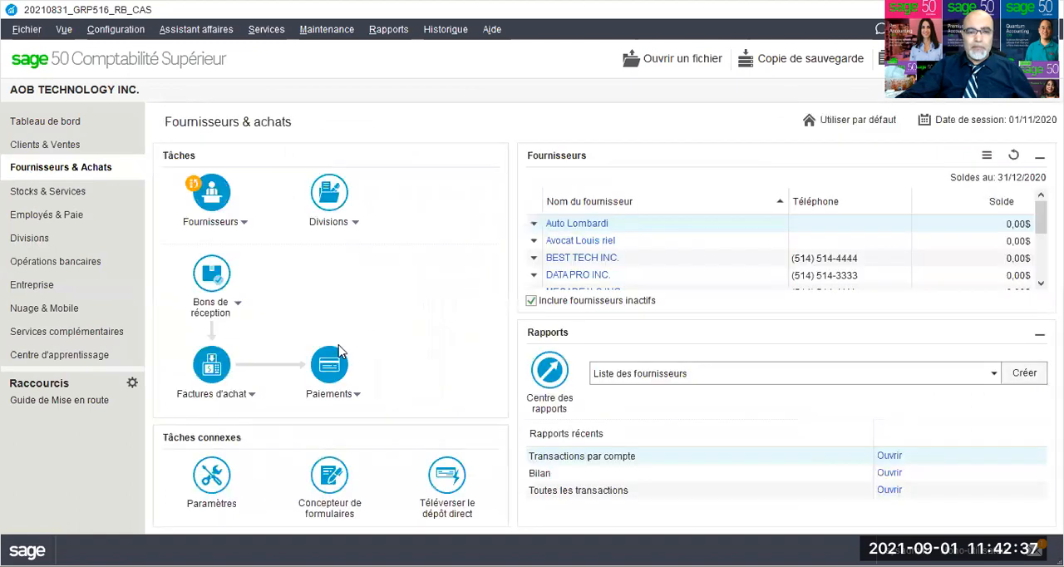
left_click(254, 402)
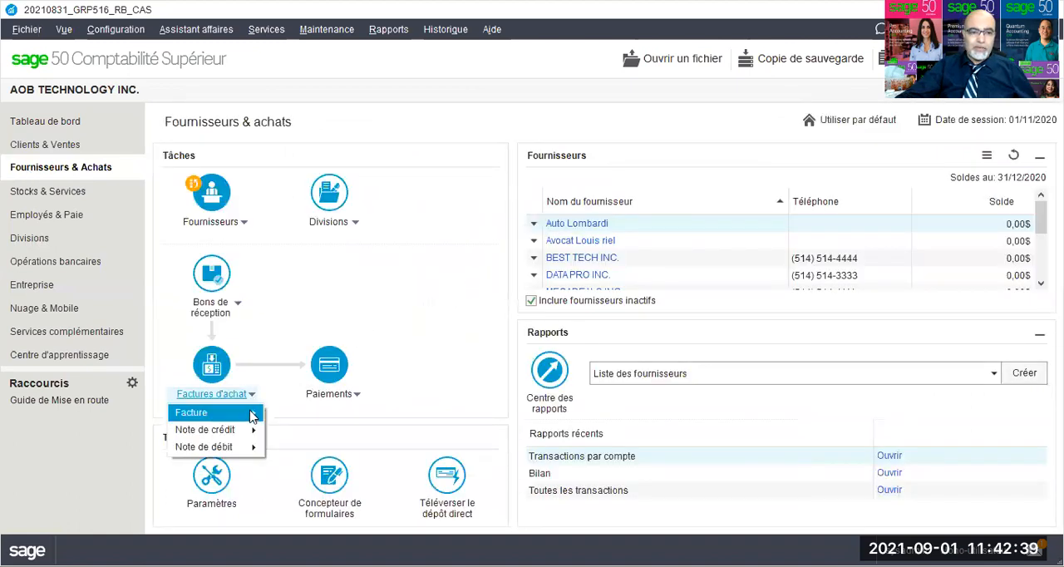
mouse_move(253, 413)
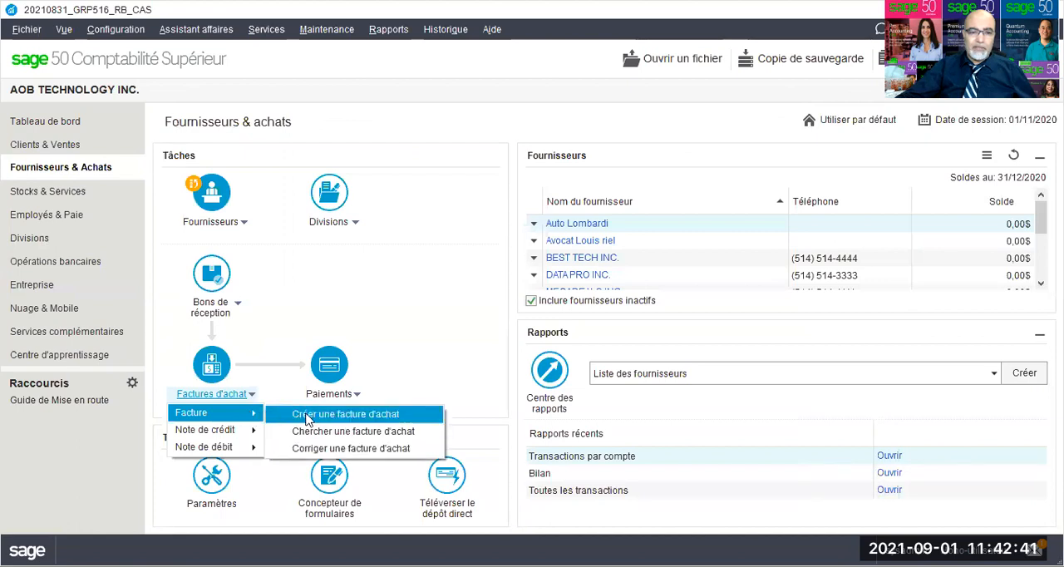
left_click(308, 416)
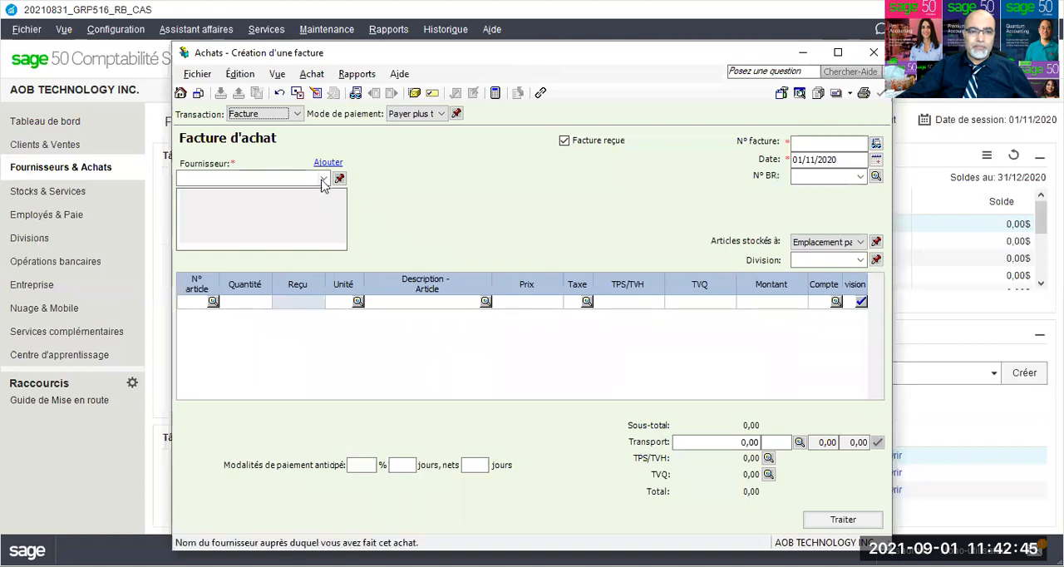
left_click(324, 180)
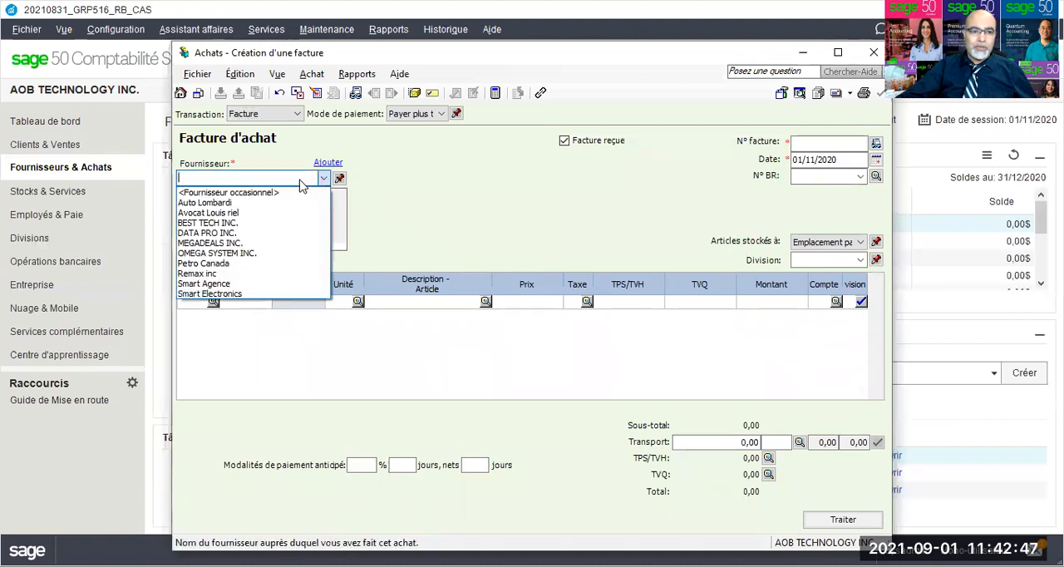
left_click(226, 275)
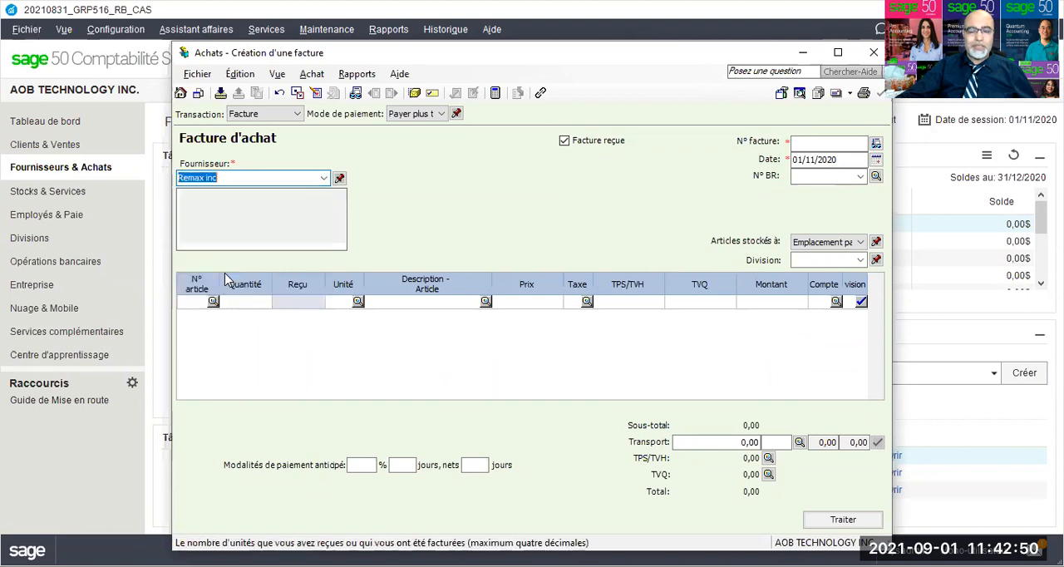
Step: Set the invoice's payment method to Chèque with cheque number 1
left_click(441, 116)
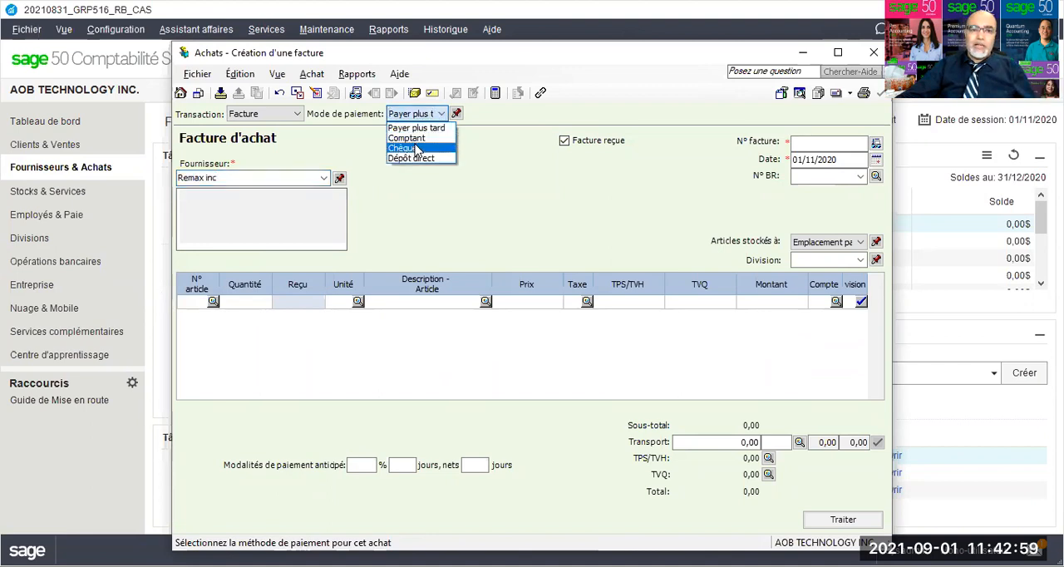
left_click(418, 149)
left_click(680, 113)
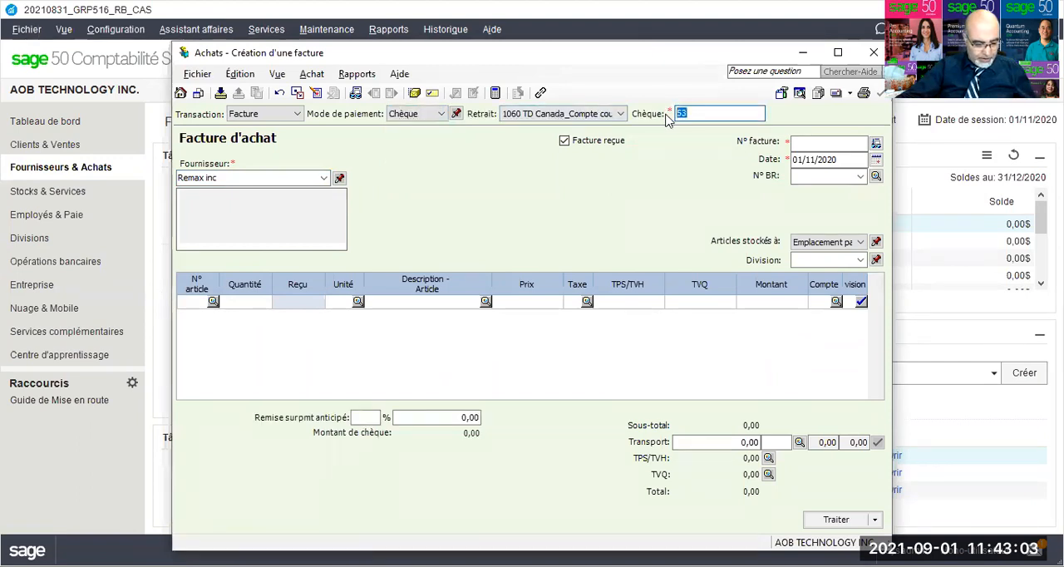
type("1")
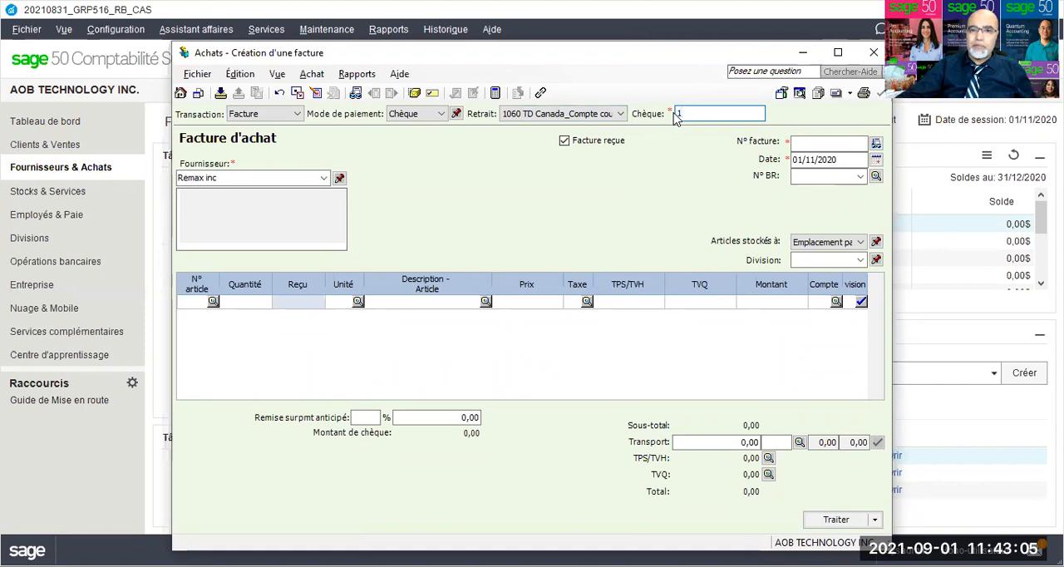
Step: Enter invoice number REM11/2020 and set the invoice date to 04/11/2020
left_click(799, 143)
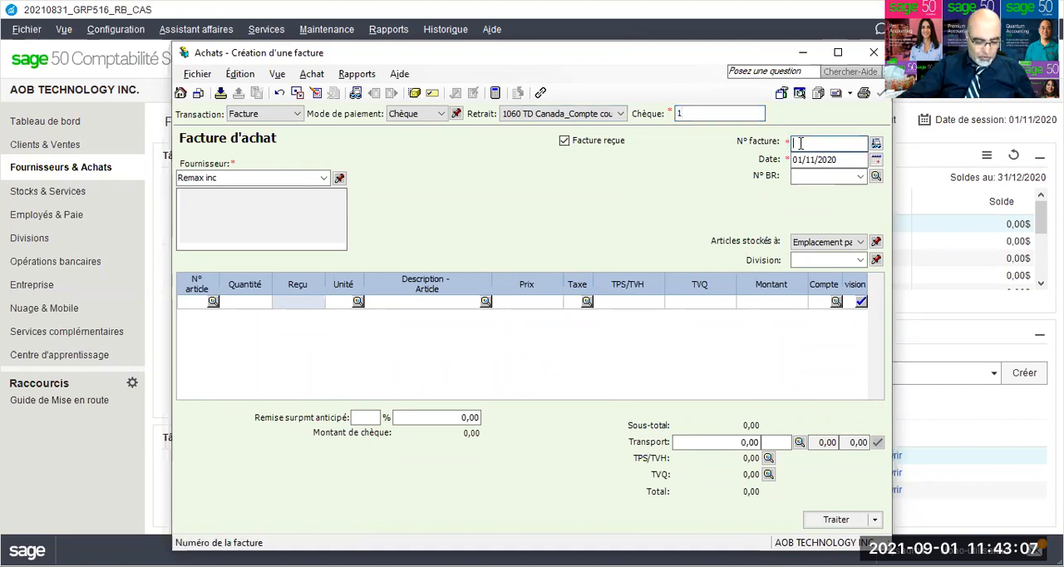
type("REM11/2020")
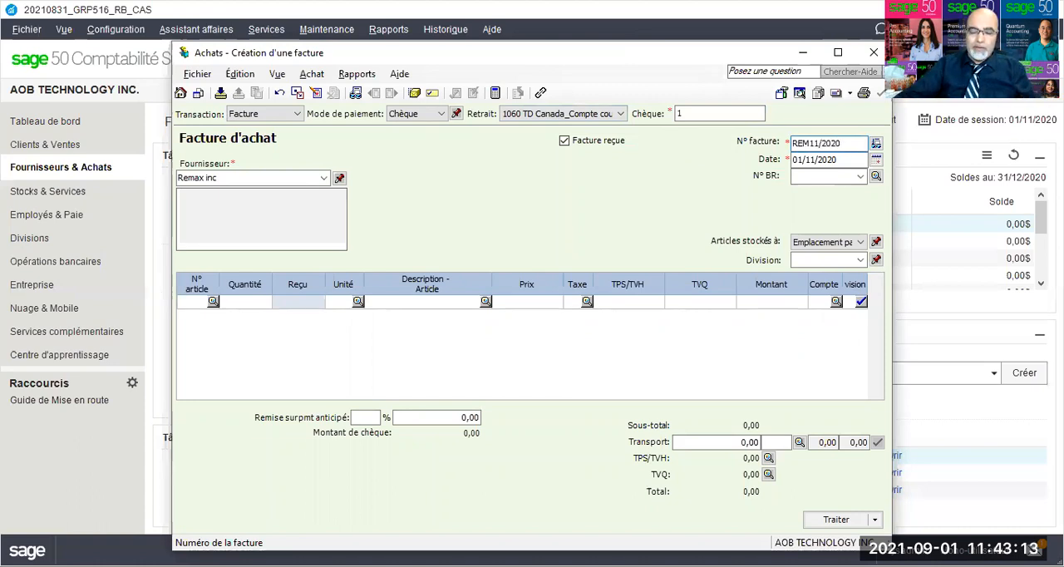
left_click(800, 158)
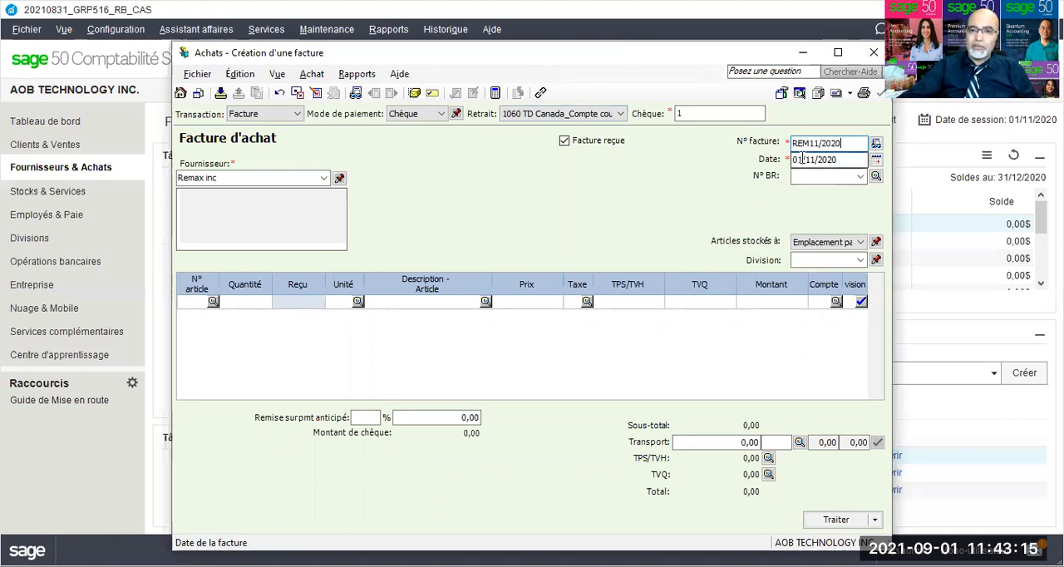
double_click(799, 159)
type("04")
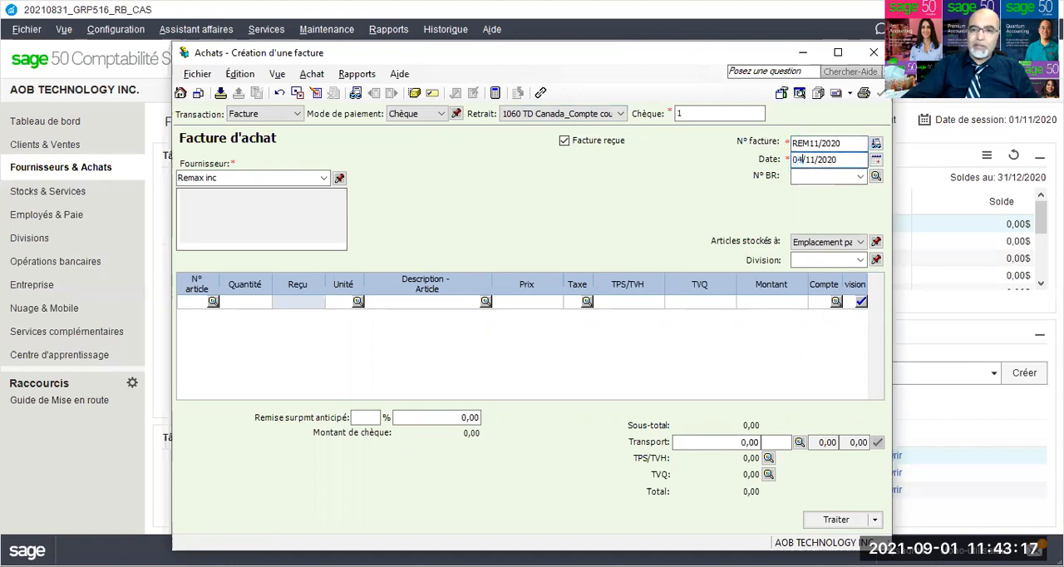
left_click(574, 302)
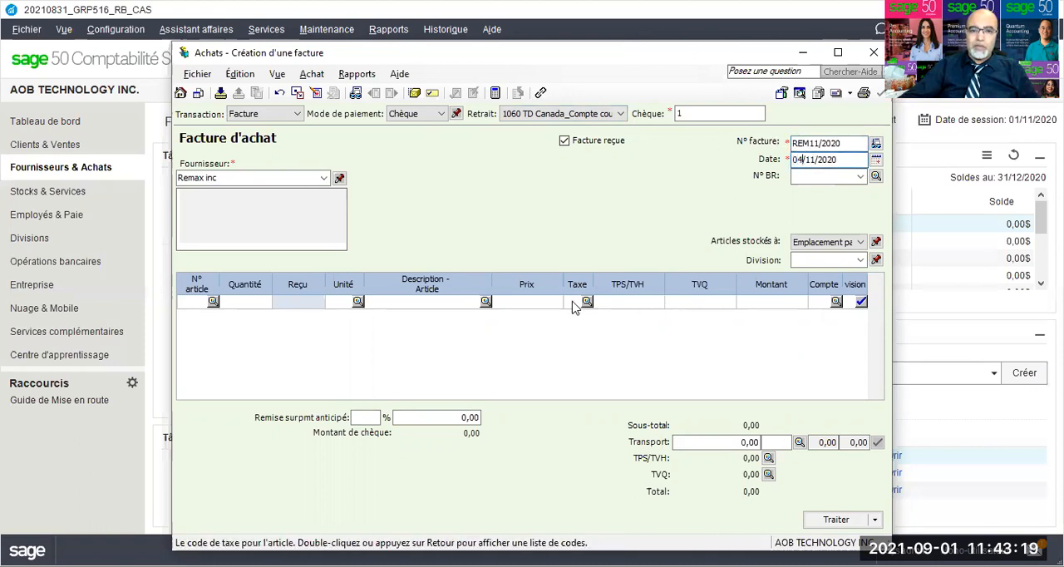
Step: Fill the Remax inc invoice line with tax code GQ, amount 3000 and account 5760
type("gq")
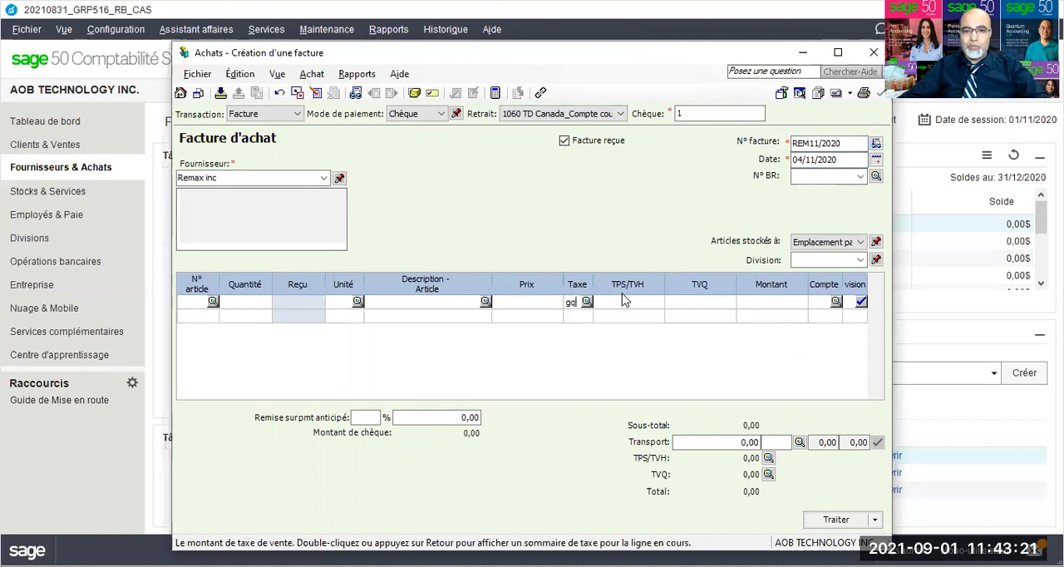
left_click(779, 301)
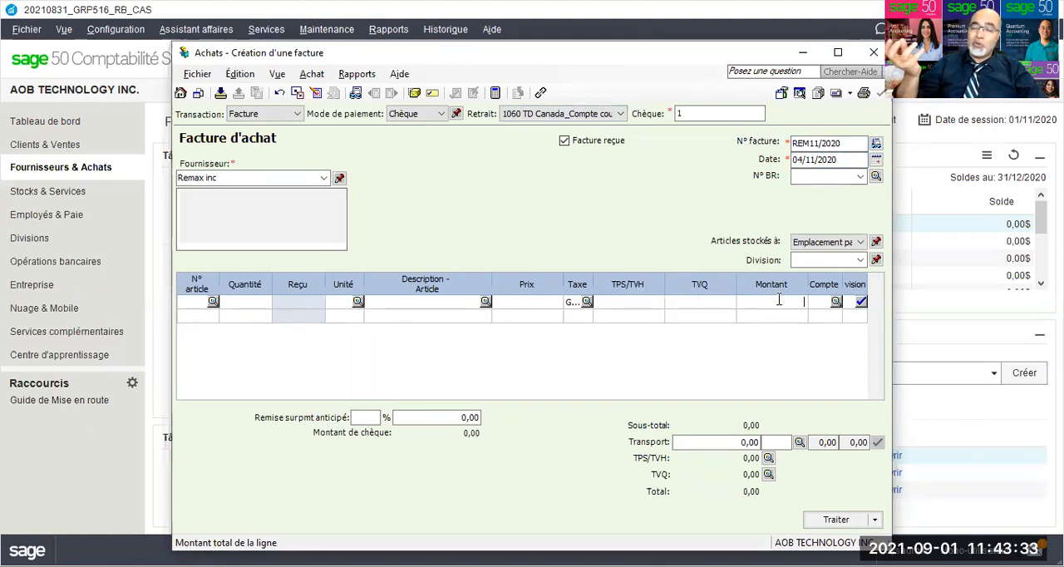
type("3 0")
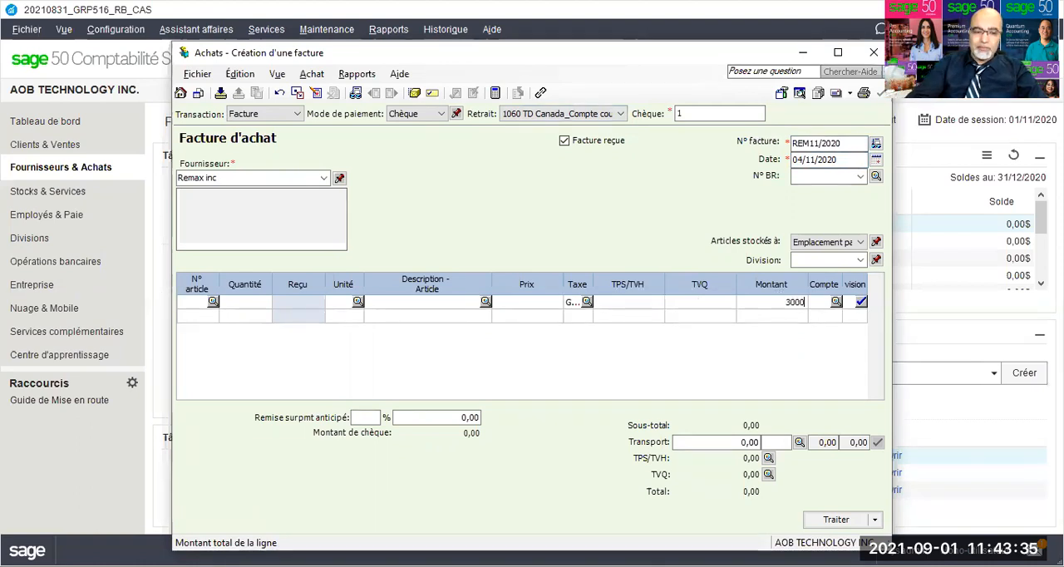
type("00")
key("Tab")
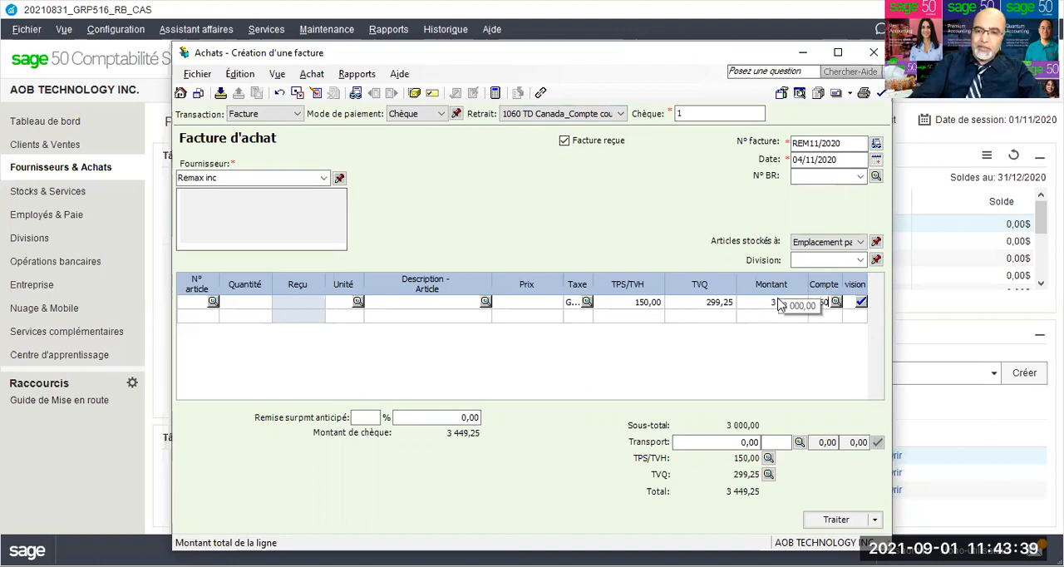
key("Tab")
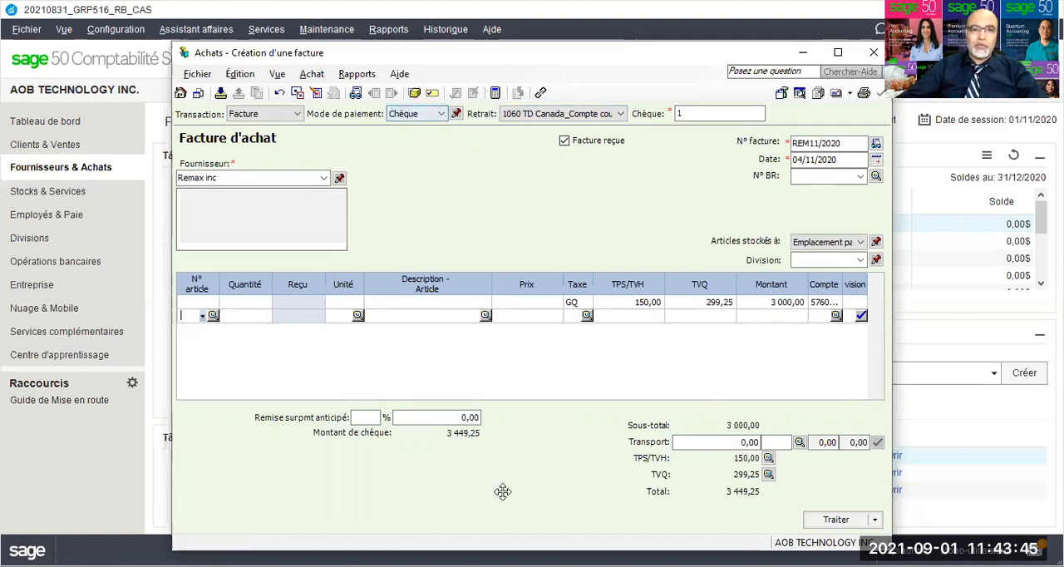
Step: Review the journal entry details of the Remax inc purchase and close the report
left_click(356, 93)
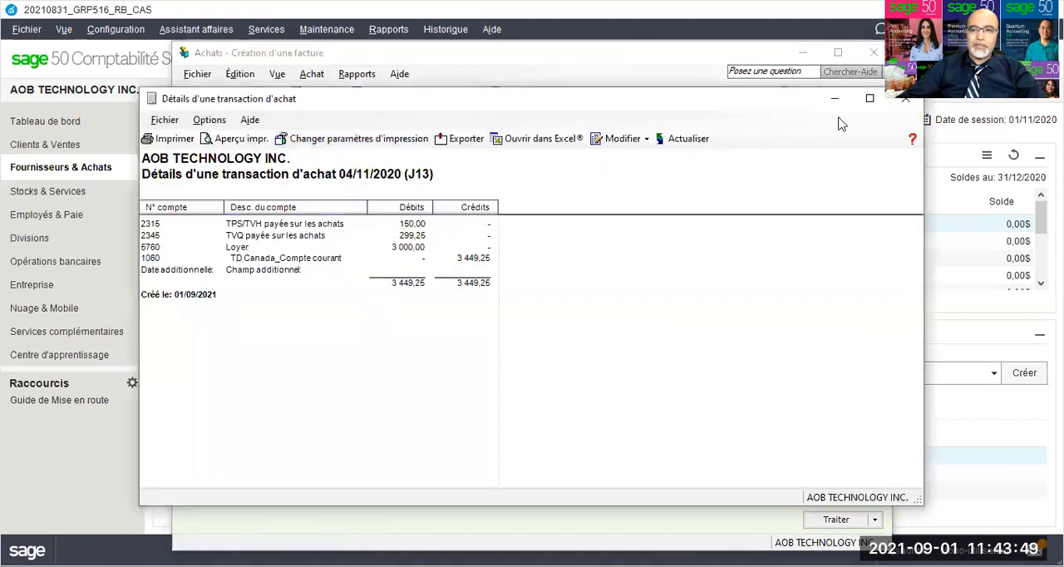
left_click_drag(741, 98, 608, 43)
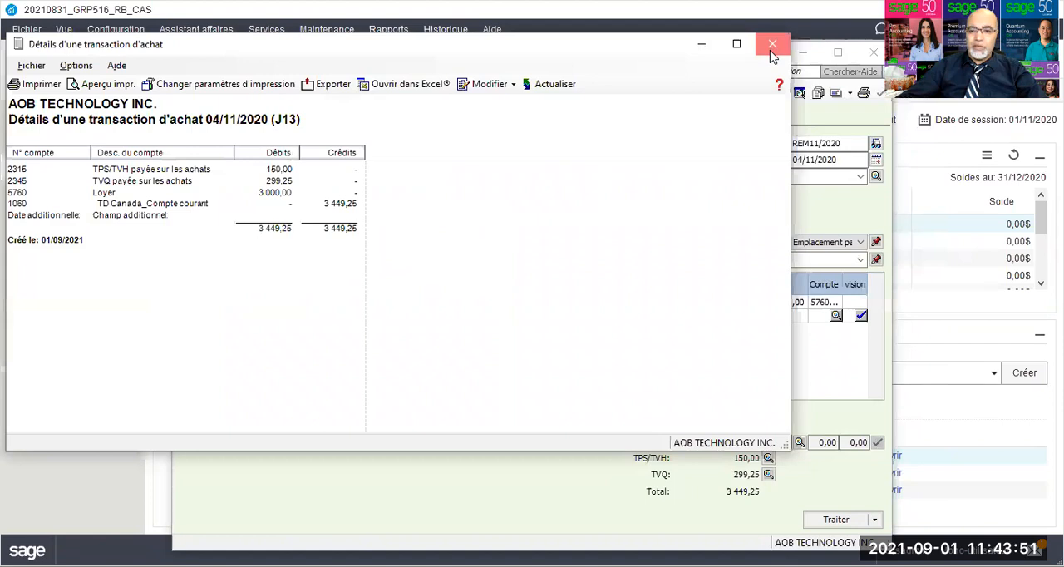
left_click(772, 46)
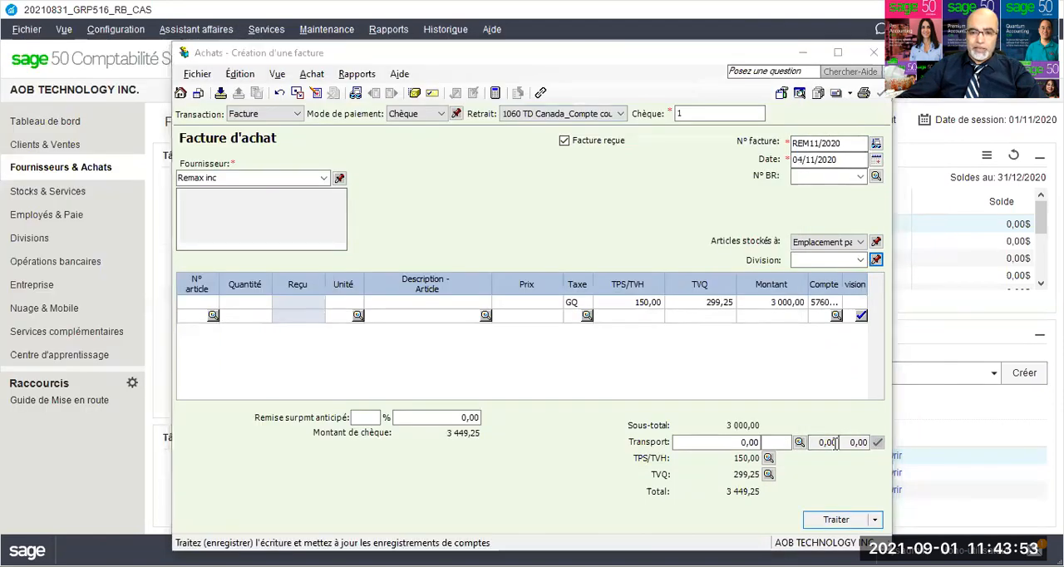
Step: Process the Remax inc invoice, accepting the date beyond the session date and using the next cheque number in sequence
left_click(835, 519)
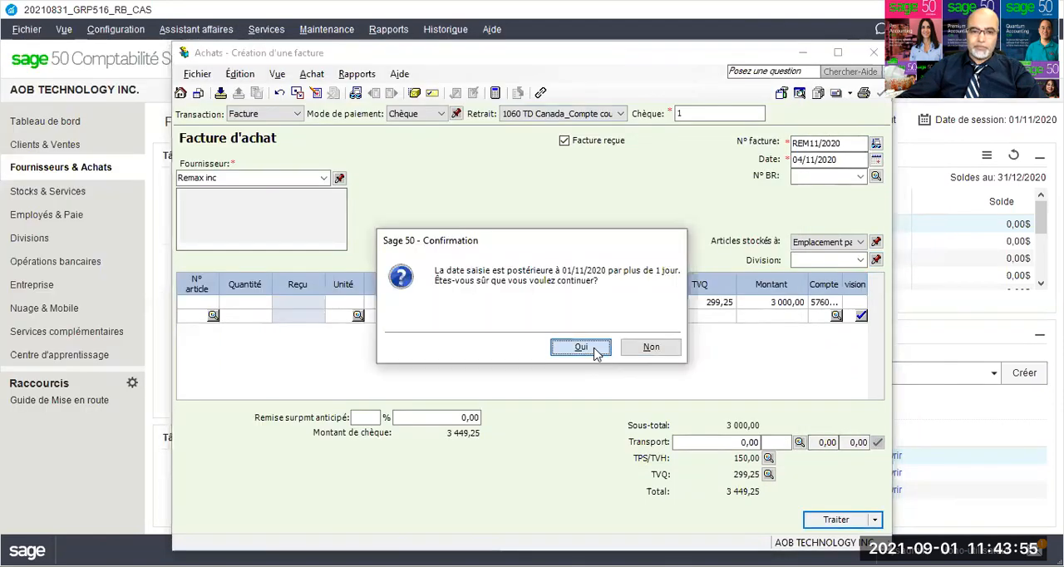
left_click(592, 349)
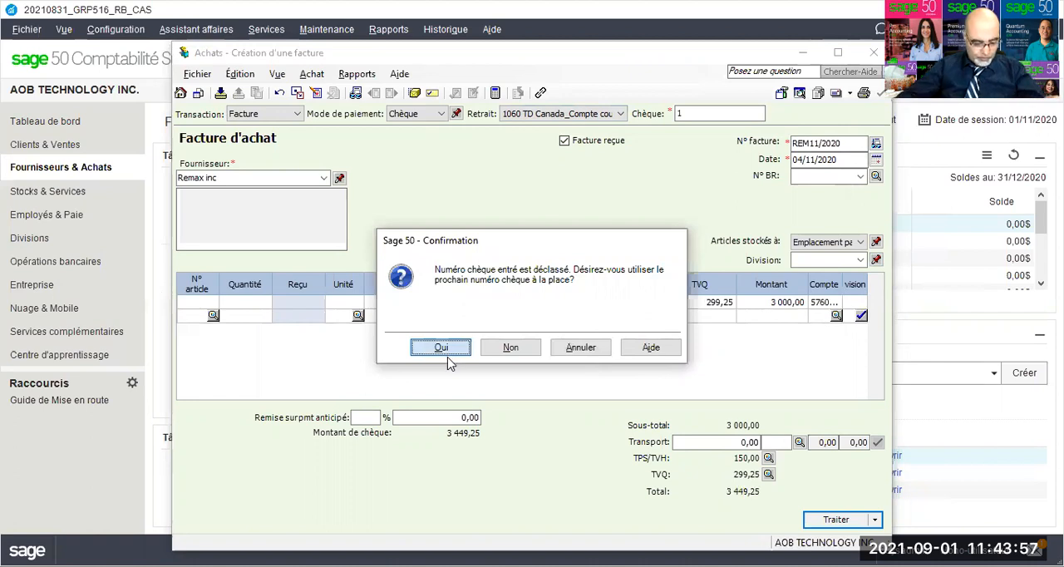
left_click(443, 349)
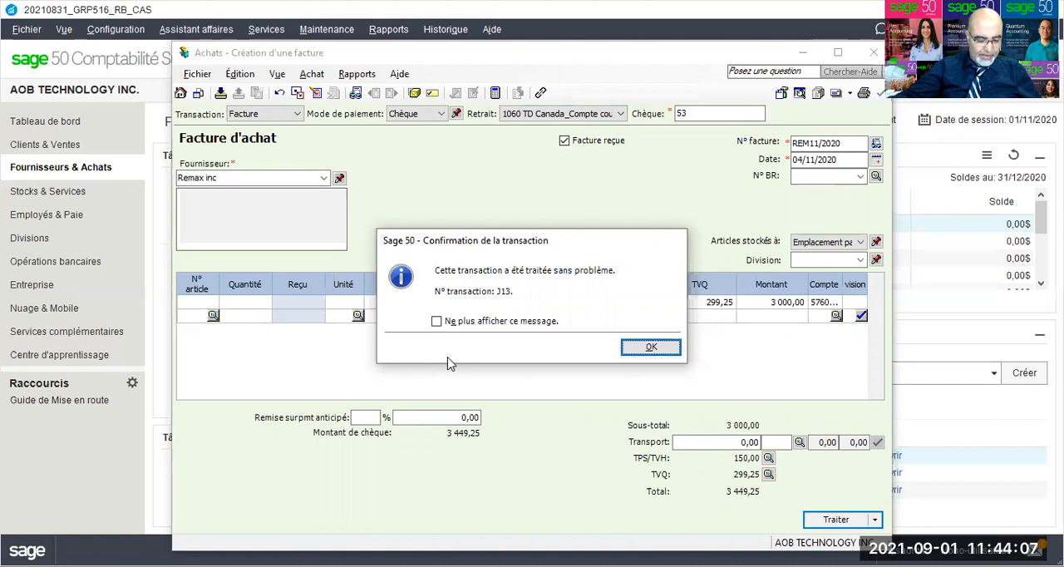
left_click(641, 349)
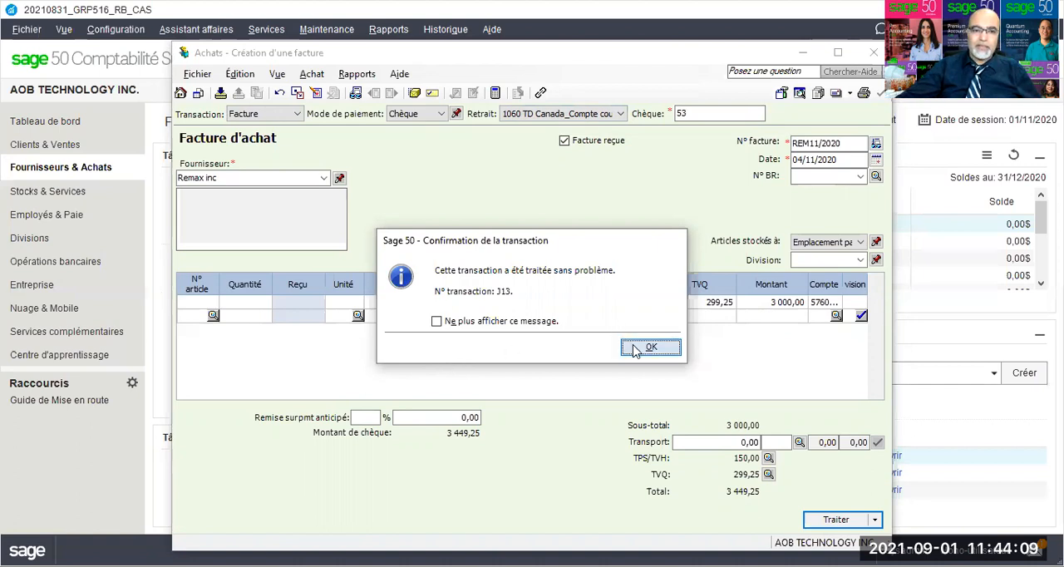
Step: Enter Sté MAC Plus as the supplier of the new invoice and add it with Ajout rapide
left_click(323, 179)
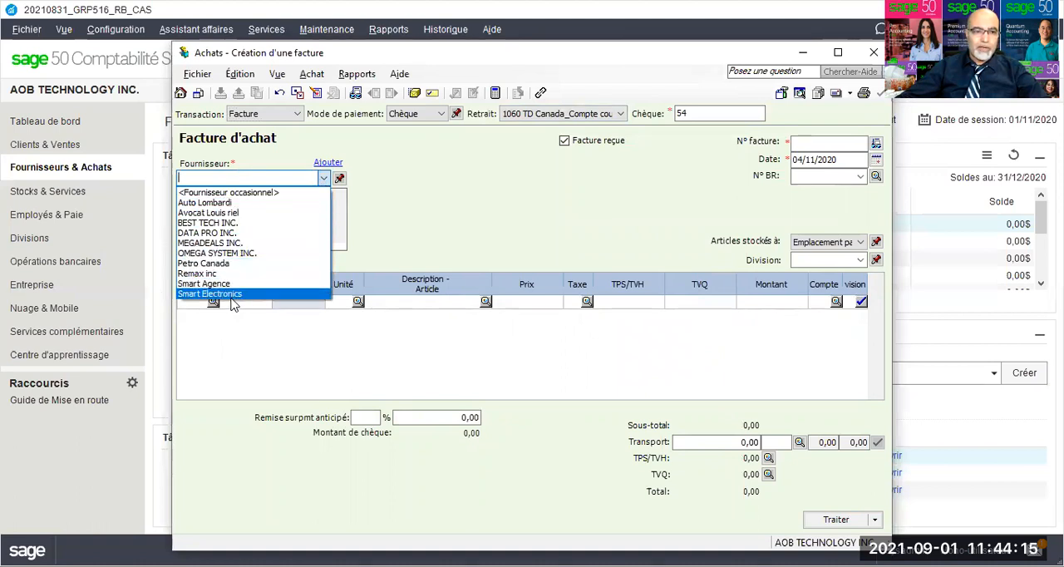
left_click(248, 174)
type("Sté")
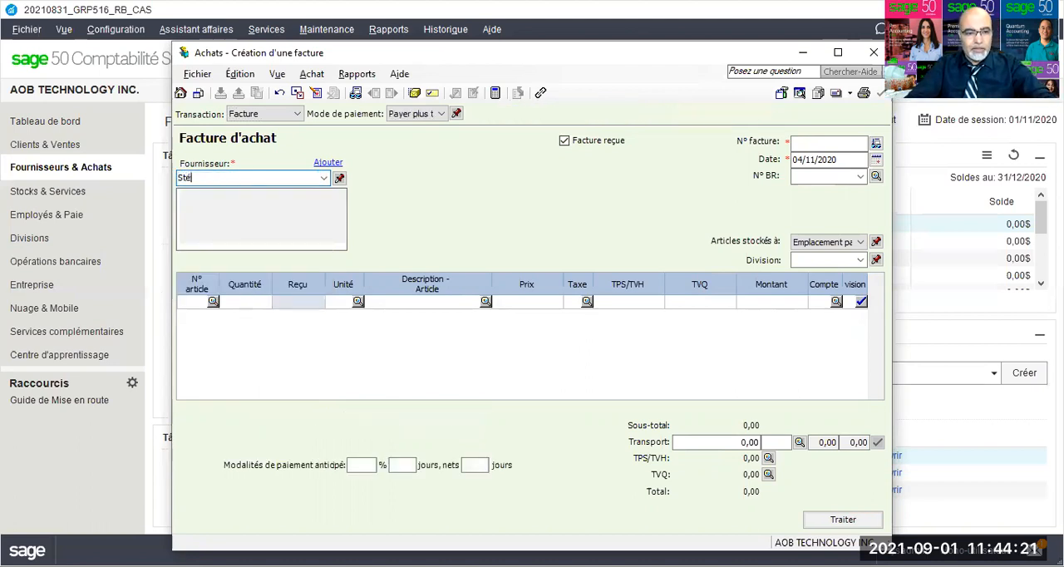
type(" MAC Plus")
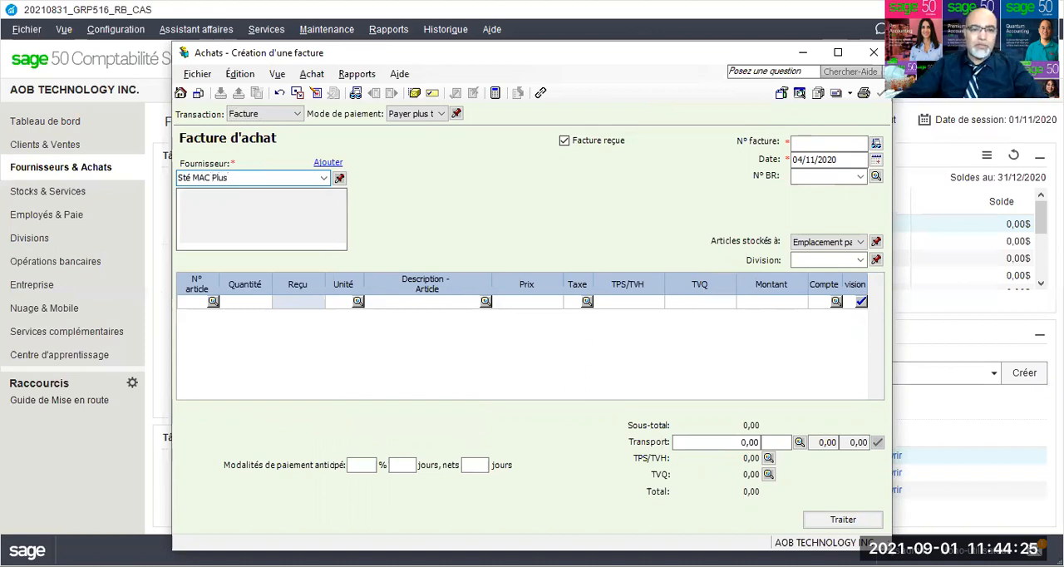
key("Tab")
left_click(417, 314)
left_click(529, 372)
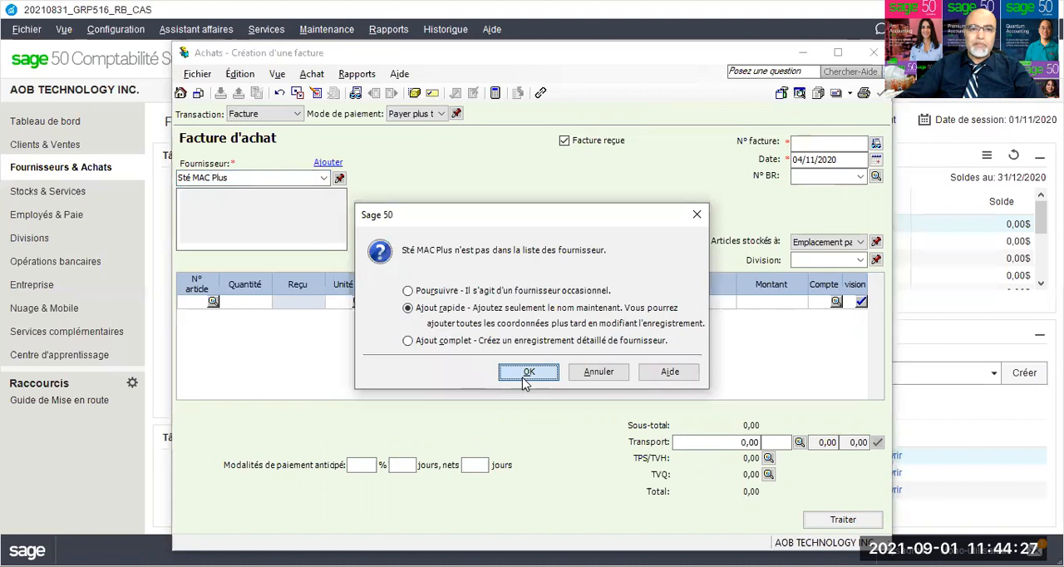
Step: Set the Sté MAC Plus invoice's payment method to Chèque with cheque number 8
left_click(436, 114)
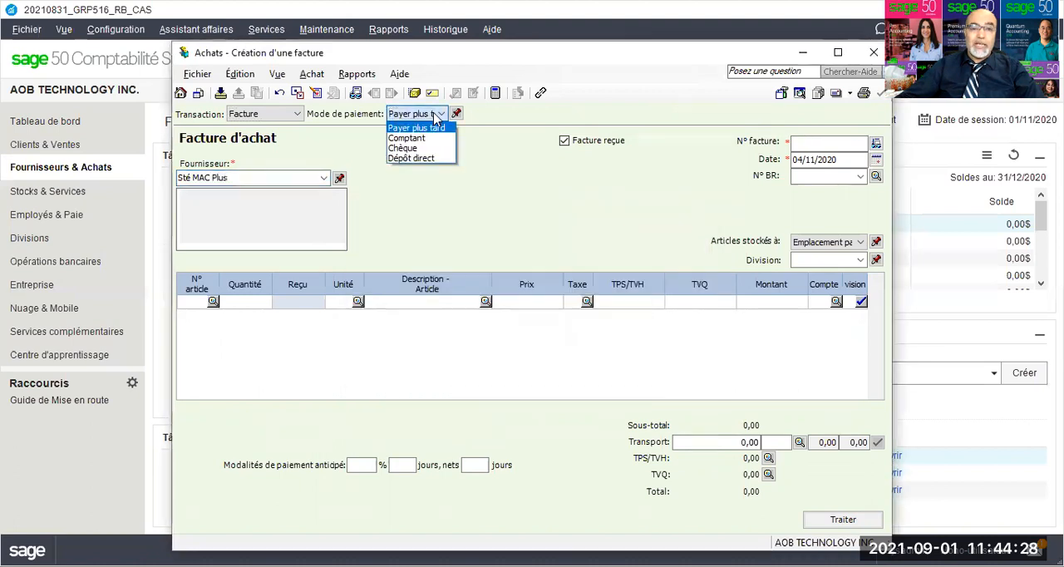
left_click(403, 148)
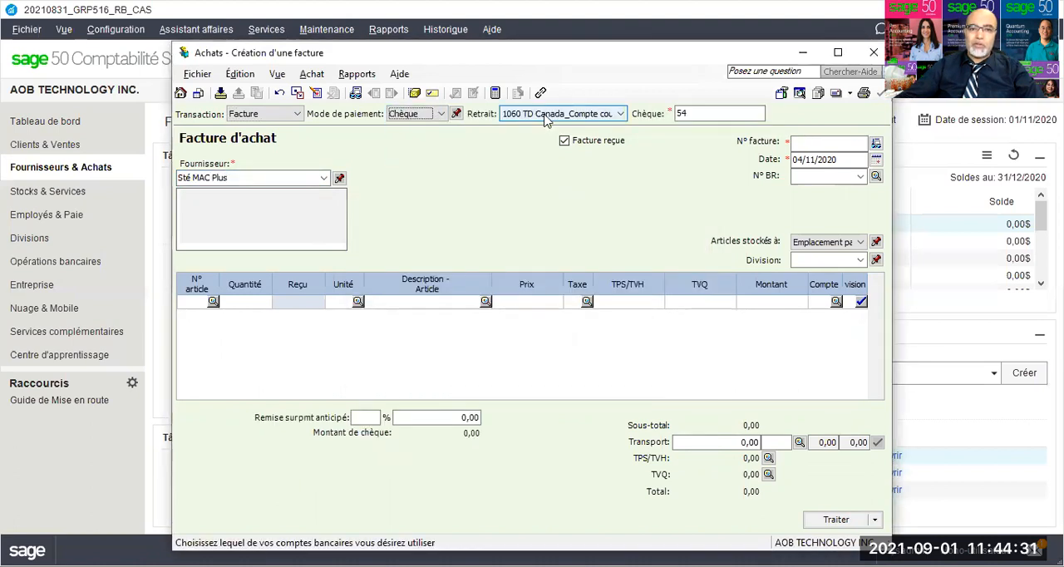
left_click(675, 113)
double_click(675, 113)
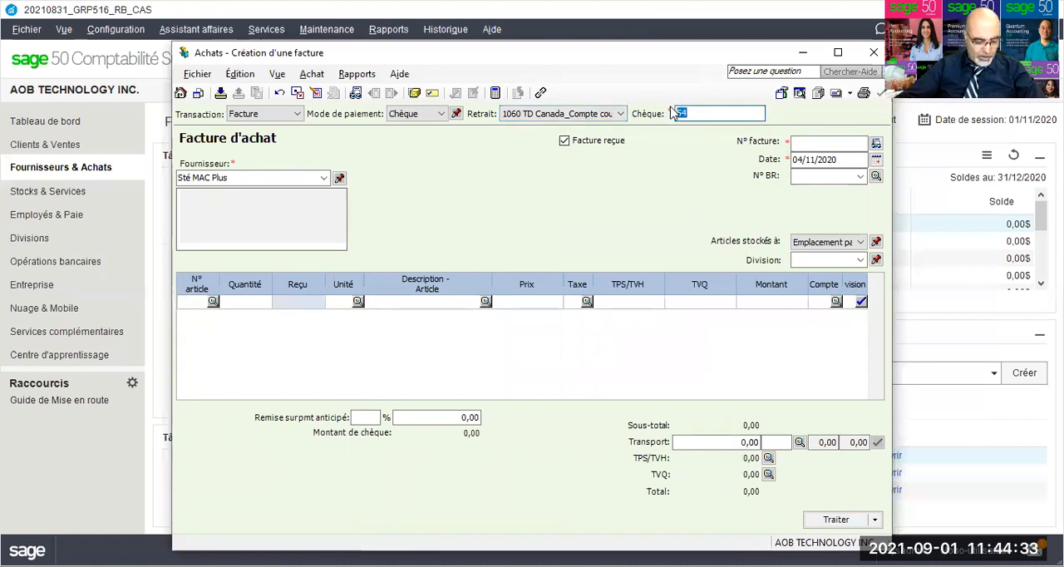
type("8")
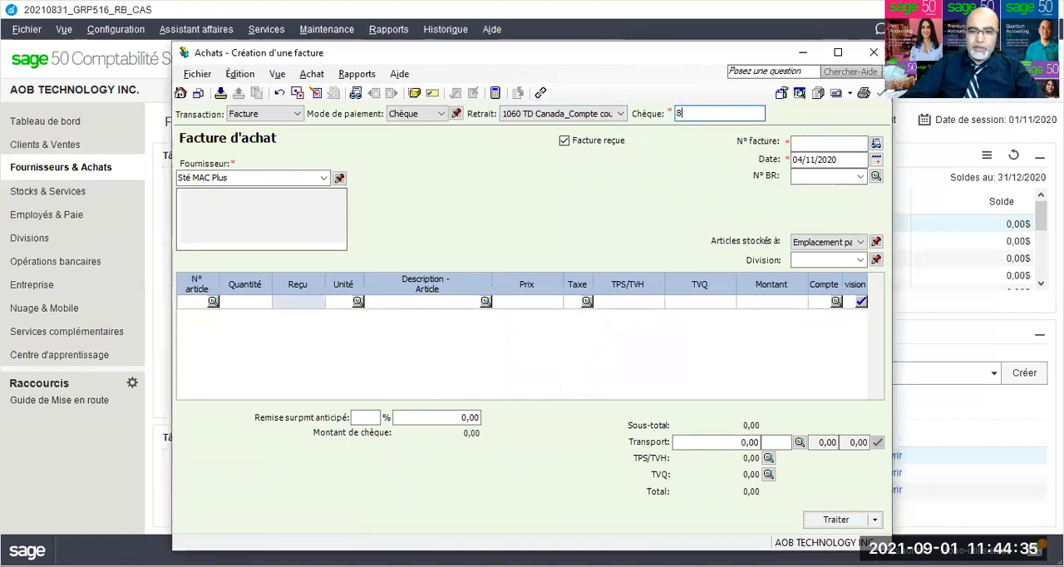
Step: Enter invoice number 110 and set the invoice date to 27/11/2020
left_click(811, 142)
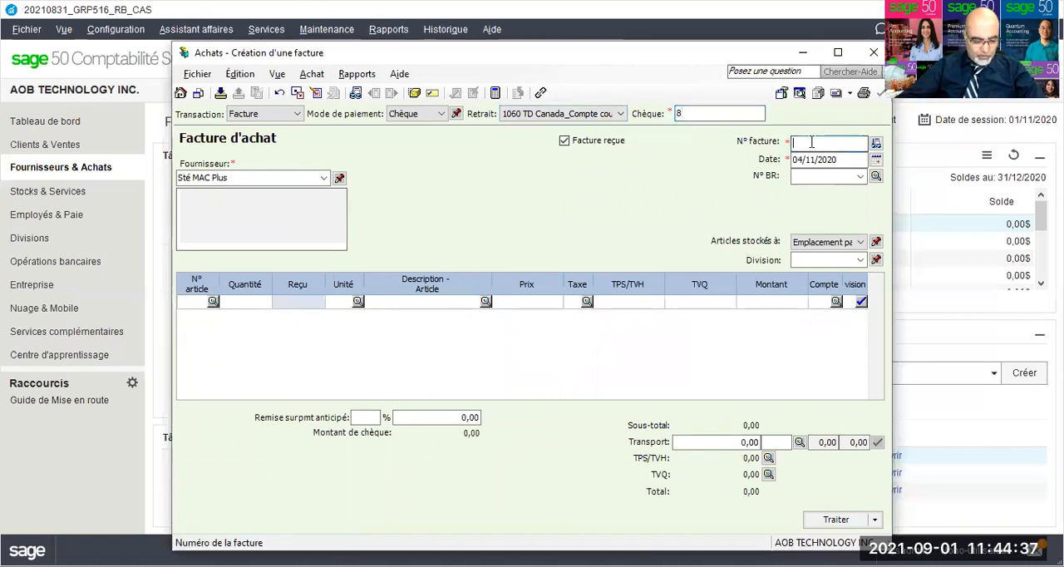
type("110")
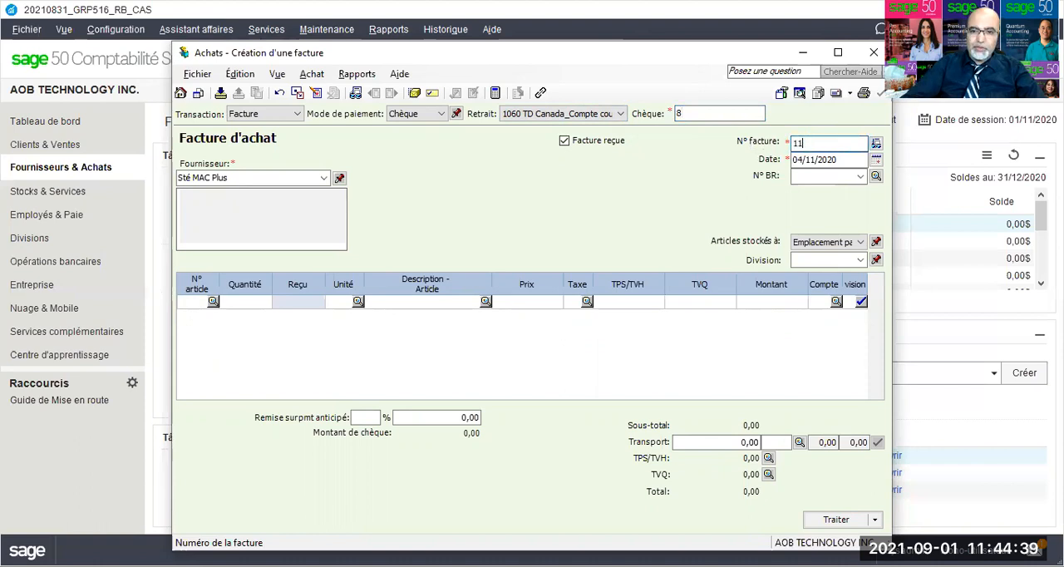
double_click(801, 159)
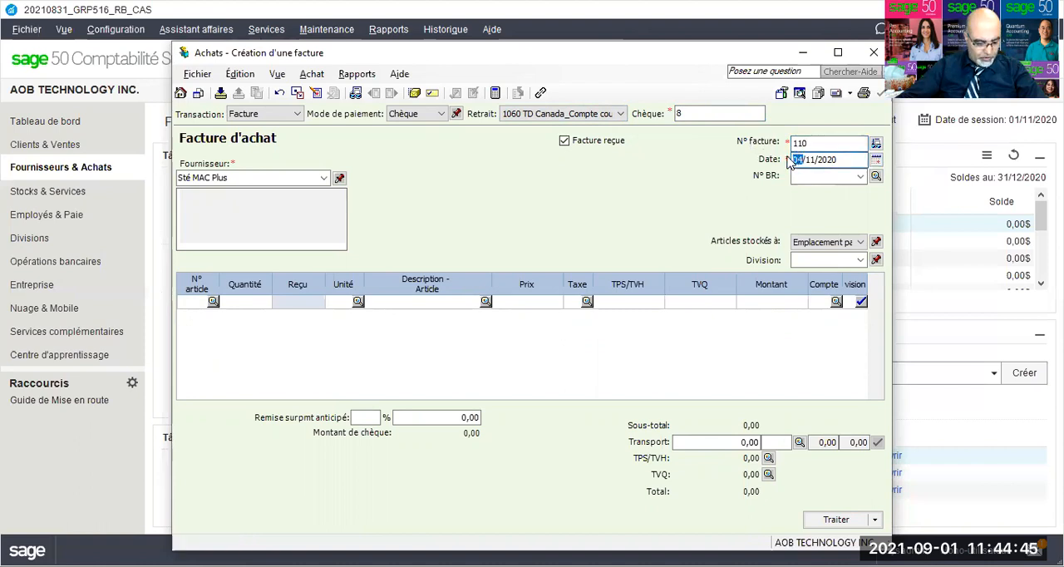
type("27")
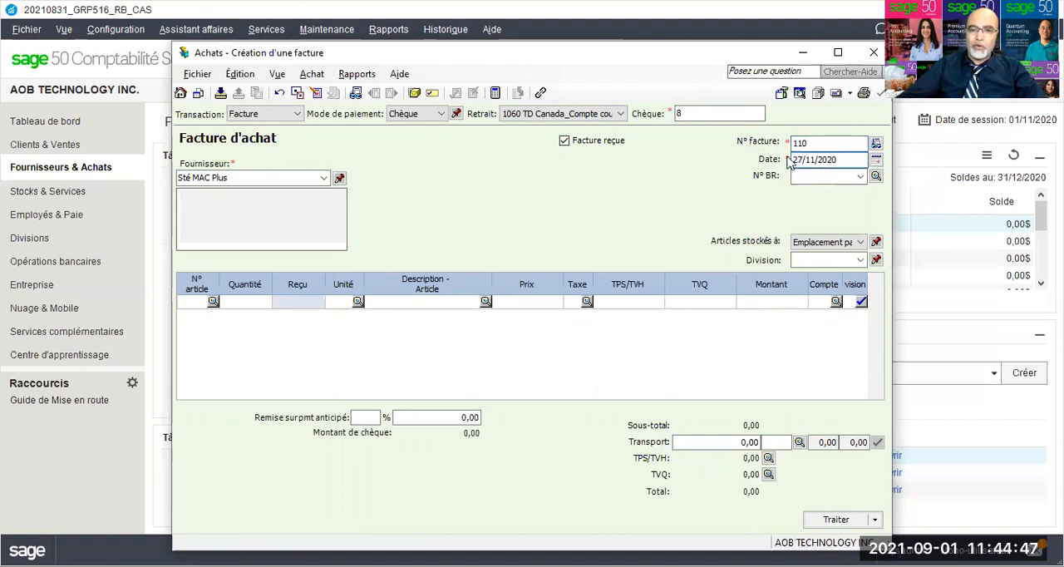
Step: Fill the Sté MAC Plus invoice line with tax code GQ, amount 8697,54 and account 1820
left_click(577, 302)
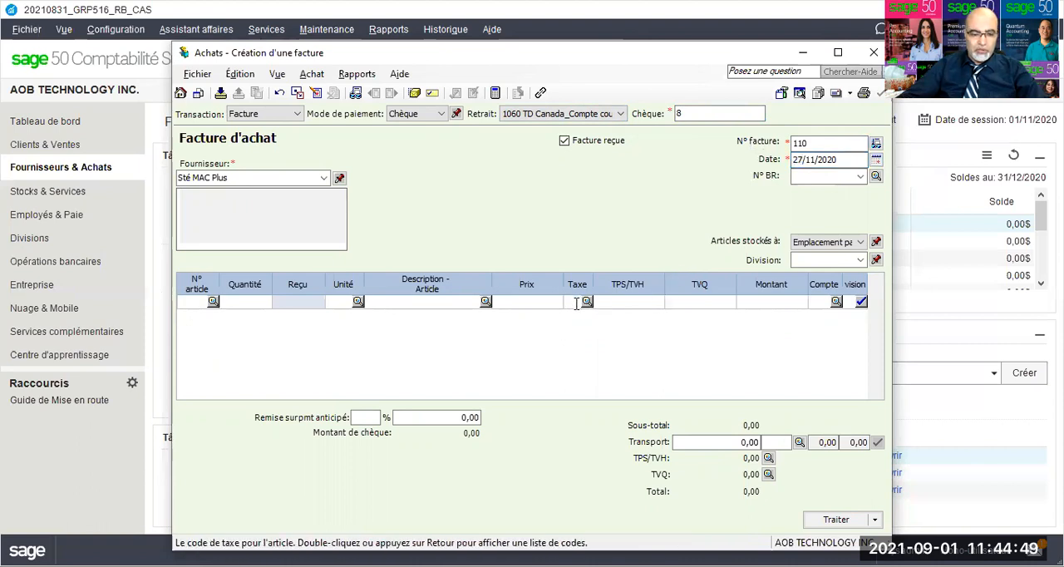
type("gq")
key("Tab")
key("Tab")
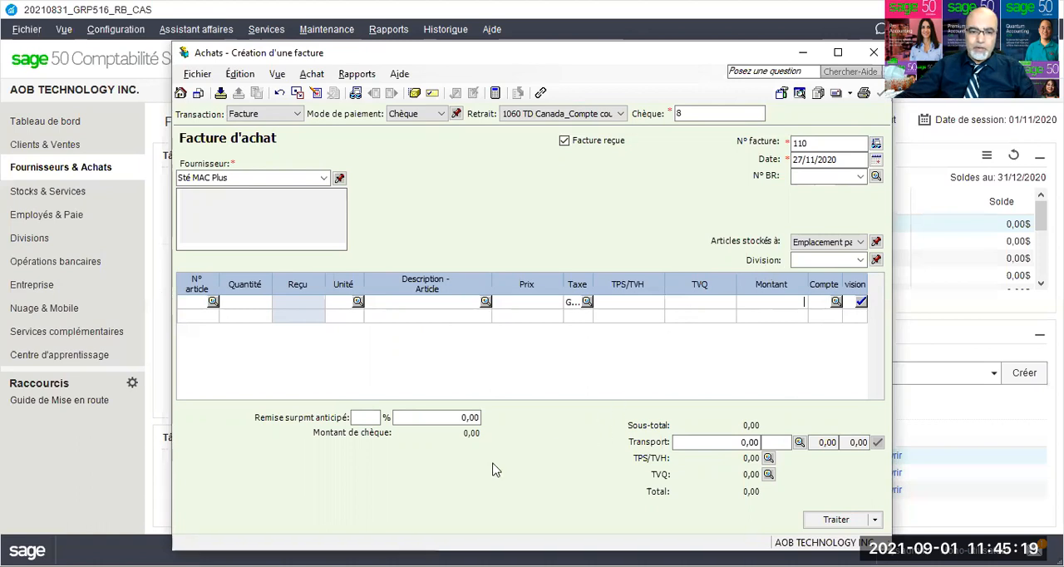
key("alt+Tab")
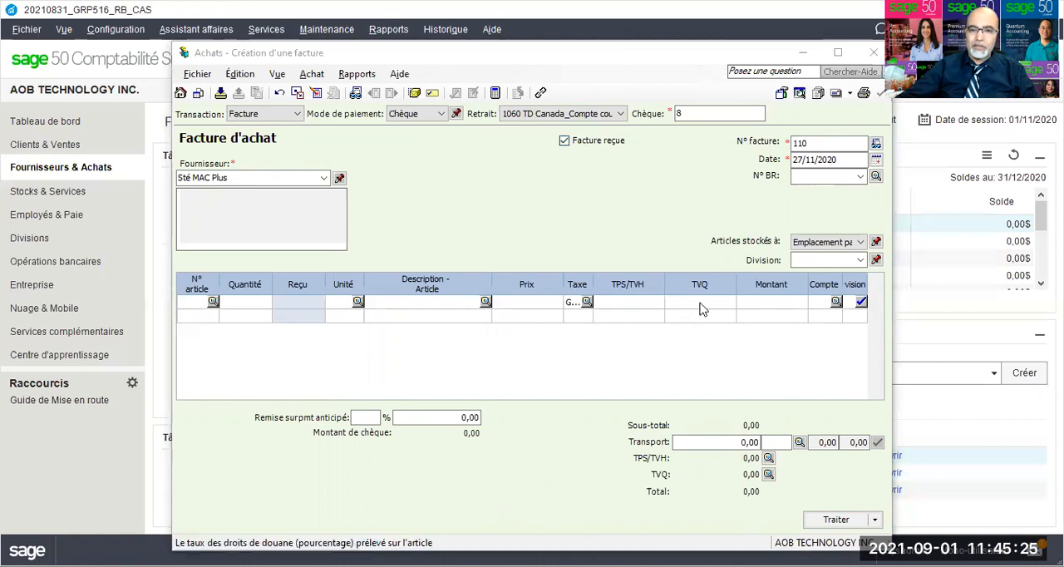
key("alt+Tab")
type("8697,54")
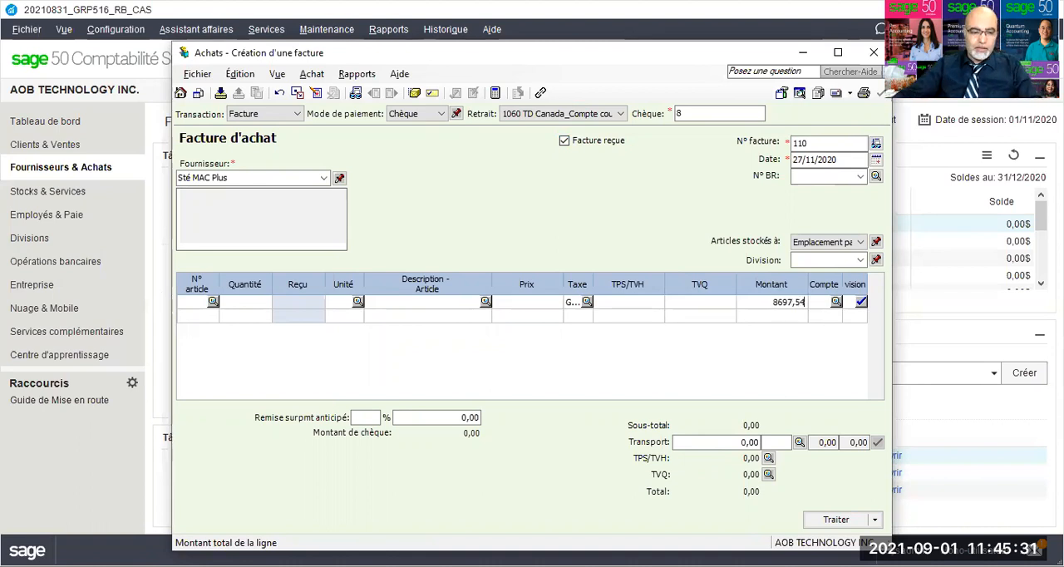
key("Tab")
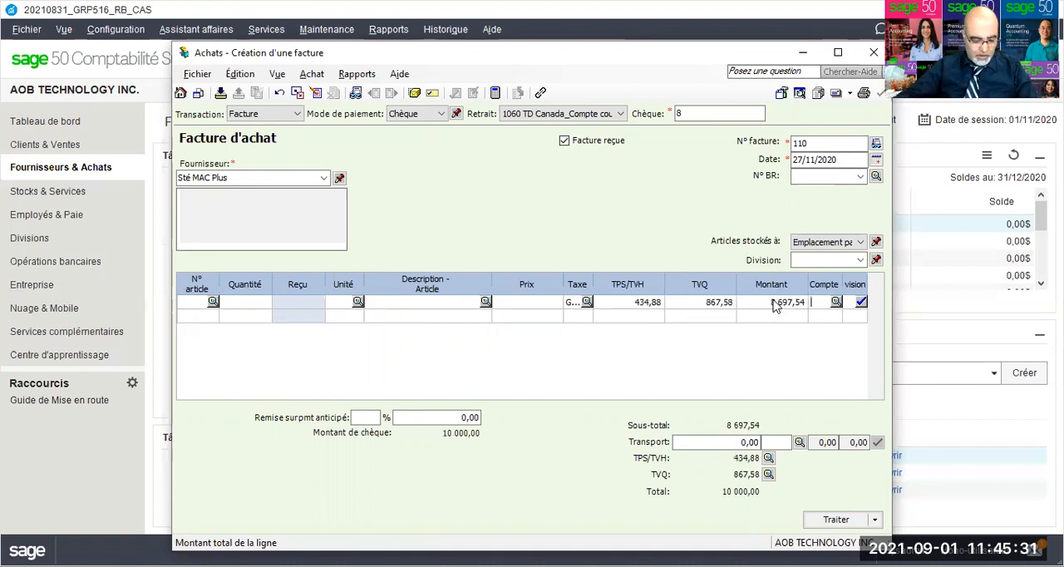
type("1820...")
key("Tab")
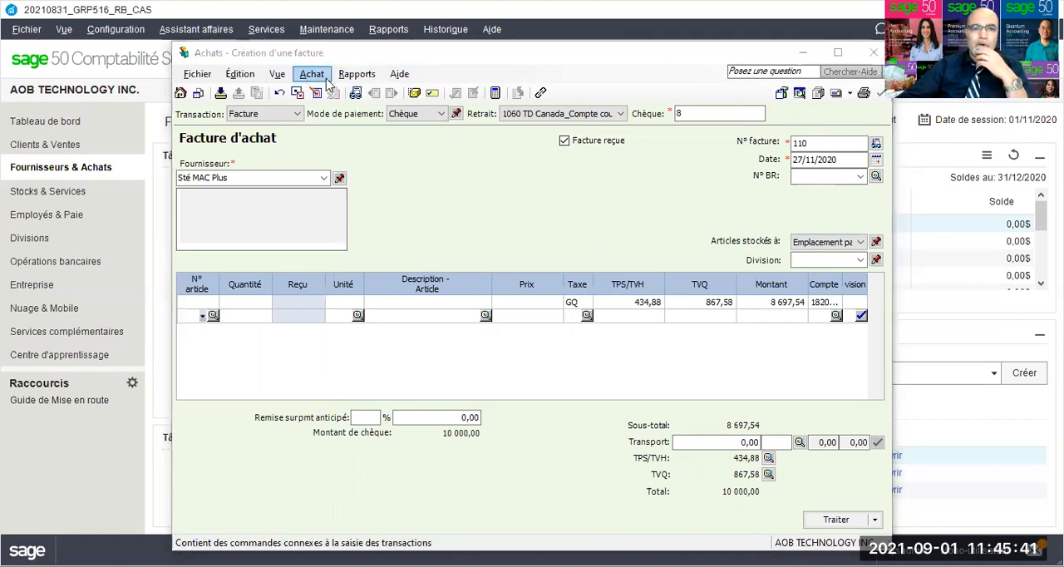
Step: Review the Sté MAC Plus journal entry, then process the invoice, accepting its date and the next cheque number in sequence
left_click(355, 94)
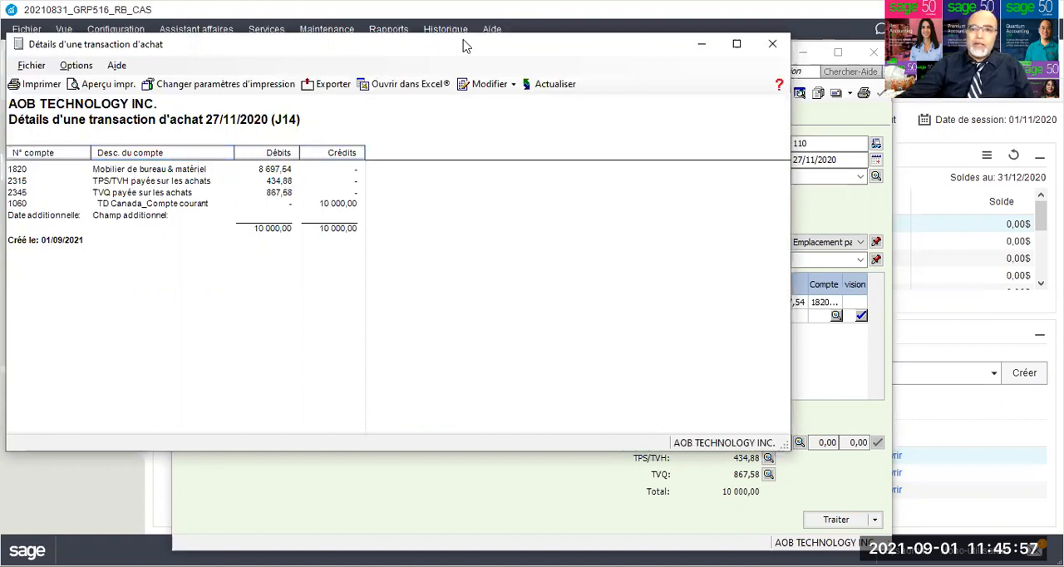
left_click(775, 46)
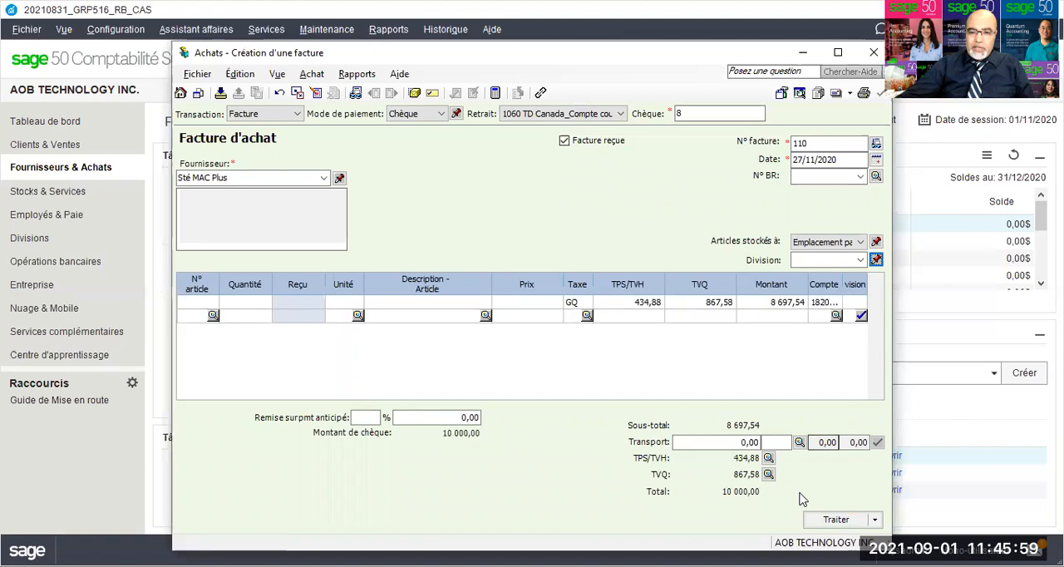
left_click(820, 524)
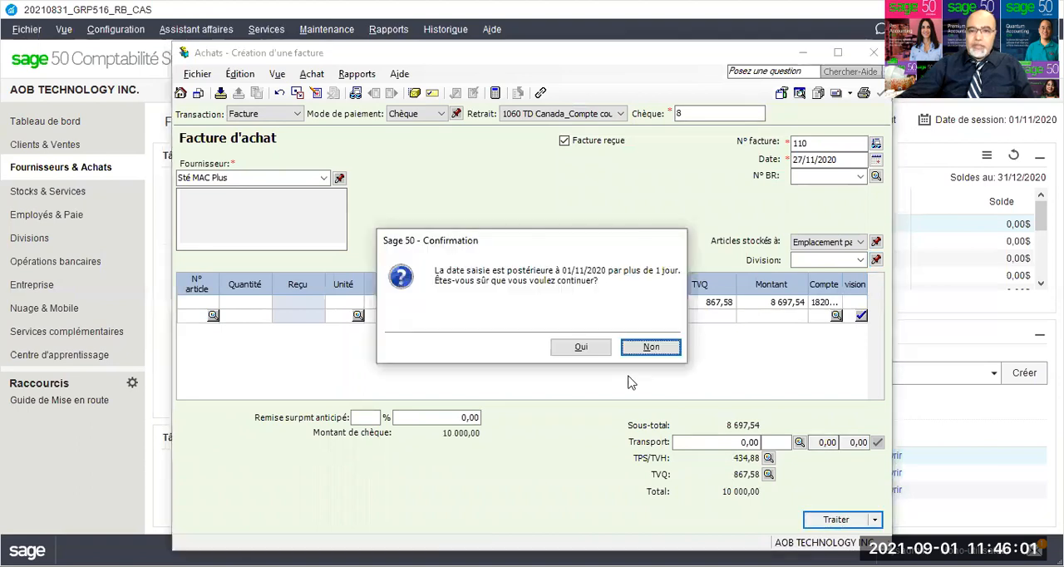
left_click(580, 349)
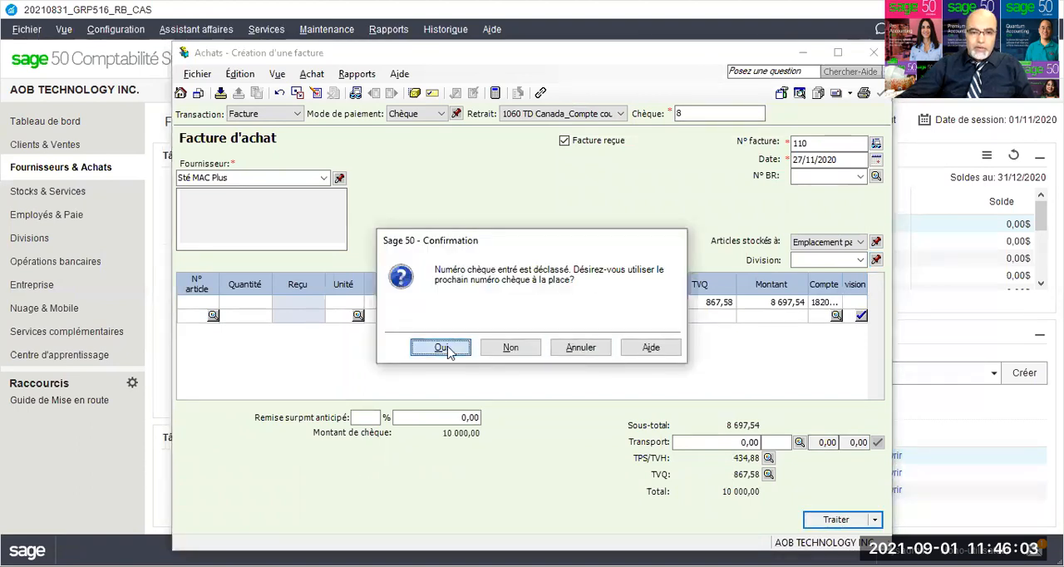
left_click(447, 349)
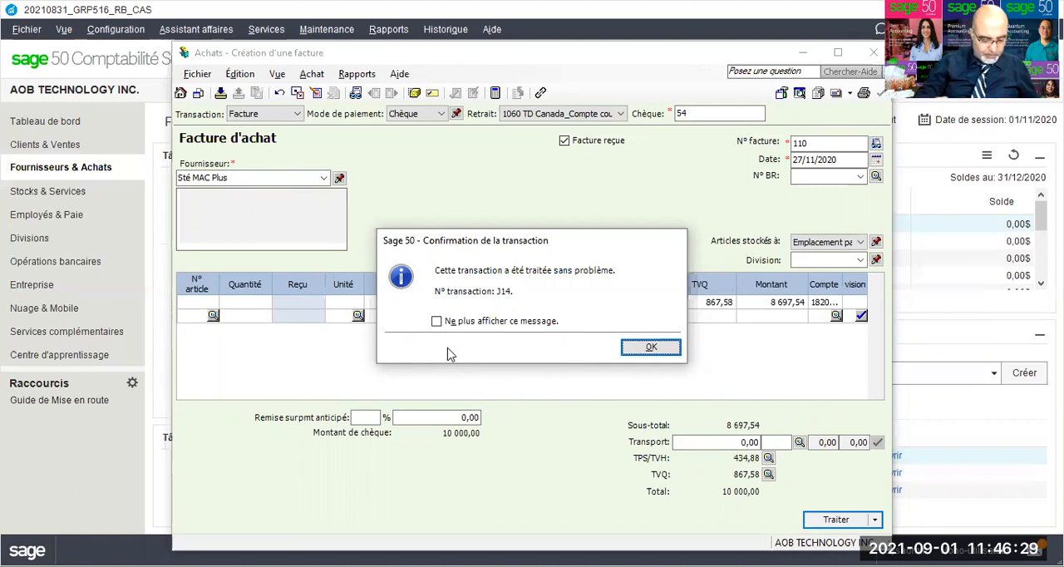
Step: Acknowledge the processed invoice, then mark the Sté MAC Plus (54), AOB25 Sté Star Tec (15) and Sté AXA (55) transactions as Compensé in the reconciliation
left_click(643, 348)
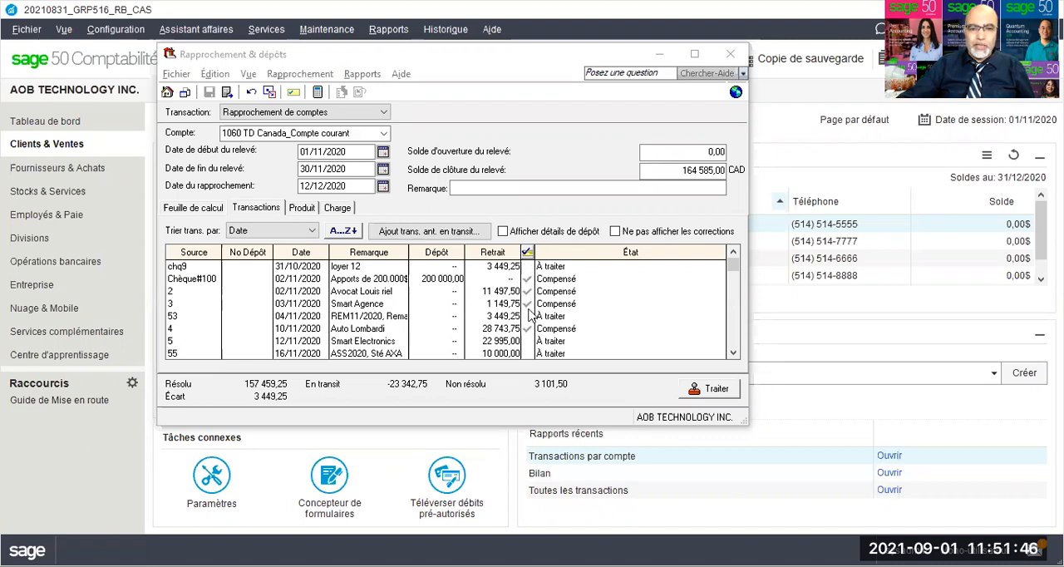
scroll(529, 310, "down", 1)
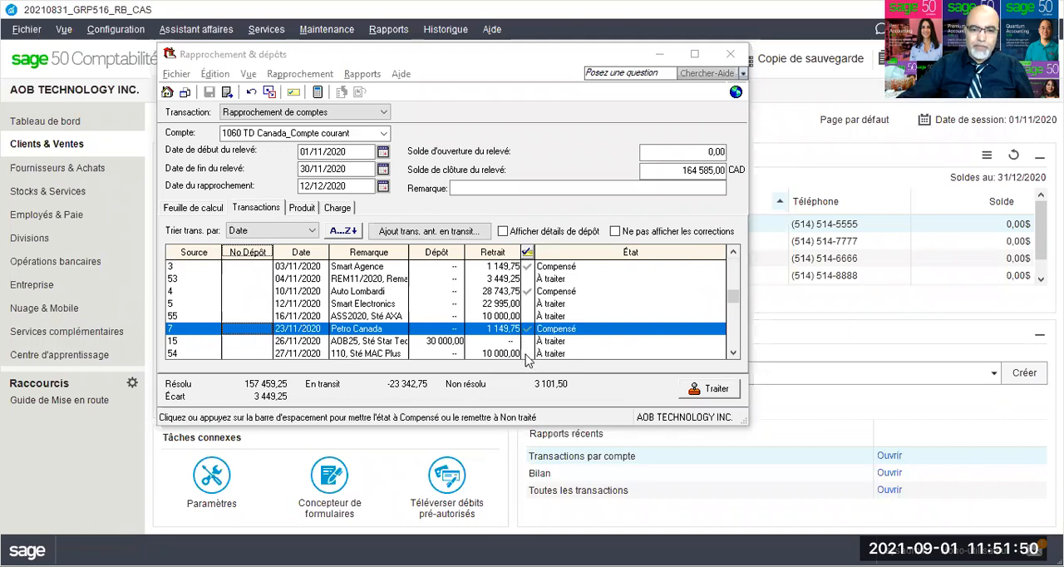
left_click(526, 354)
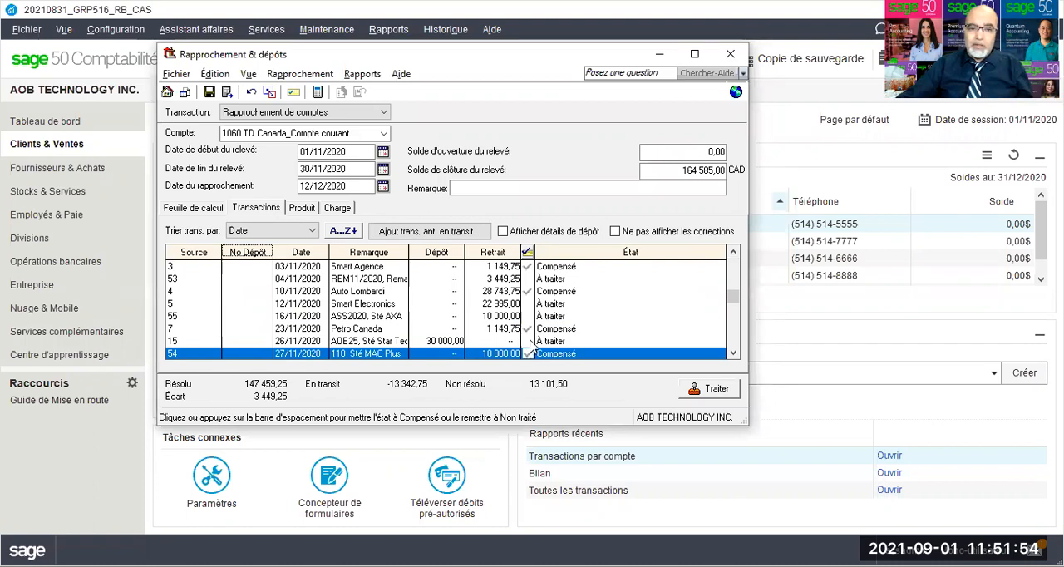
left_click(528, 341)
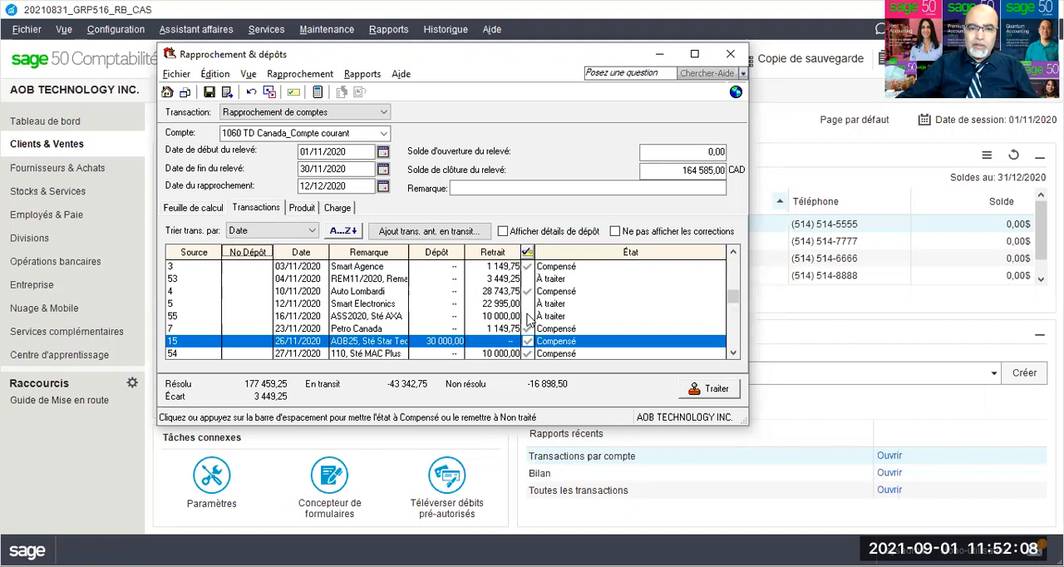
left_click(526, 316)
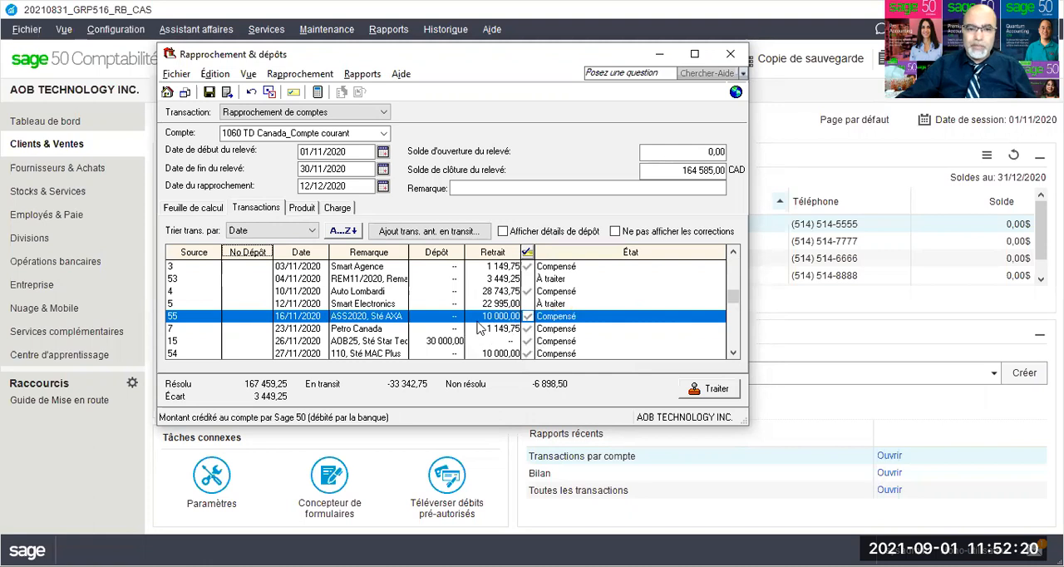
Step: Save the reconciliation changes and remove all prior outstanding transactions, including the chq9 loyer 12 entry
scroll(479, 329, "down", 2)
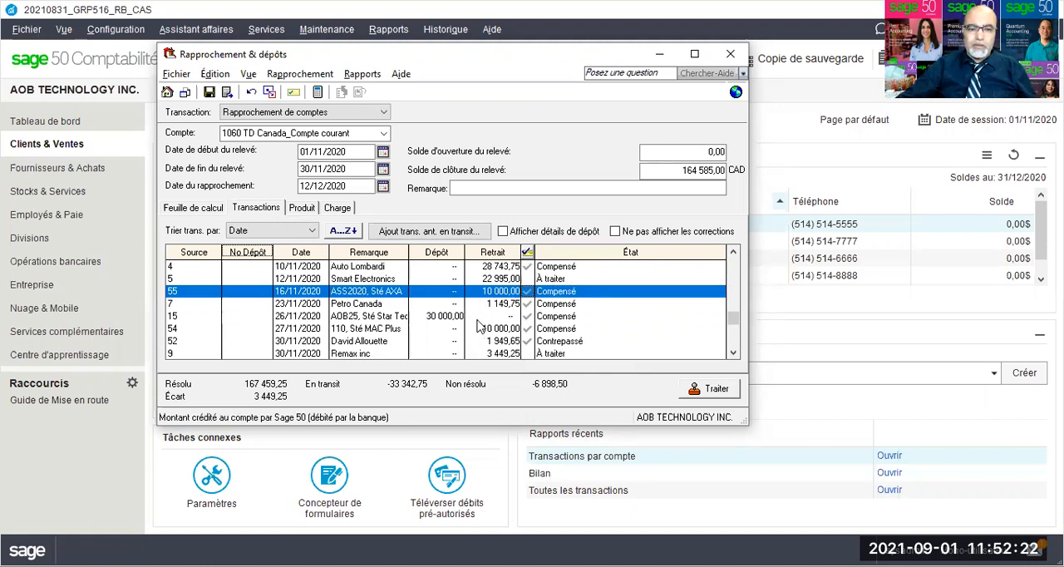
scroll(479, 328, "down", 2)
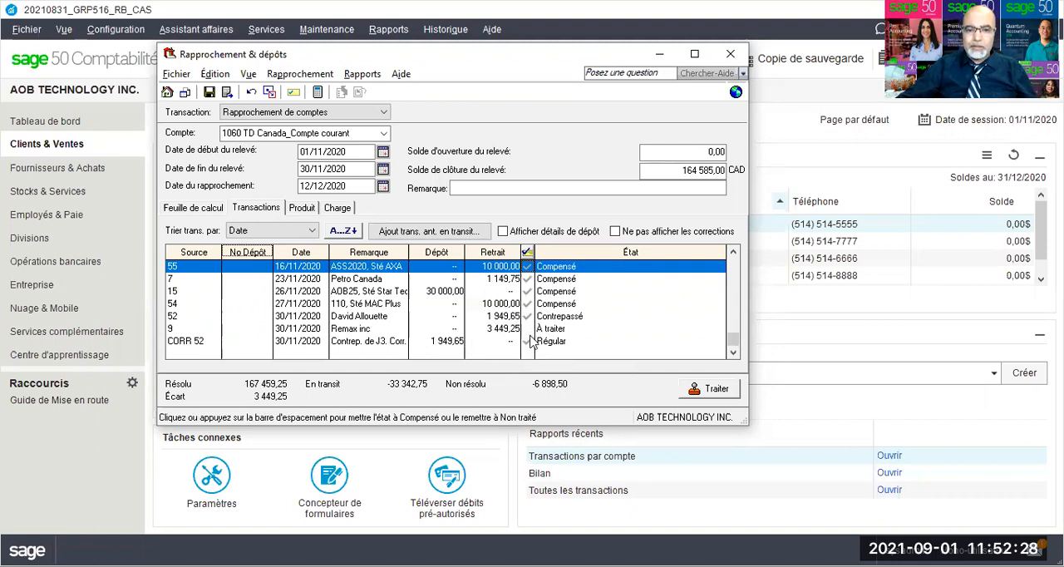
scroll(532, 343, "up", 3)
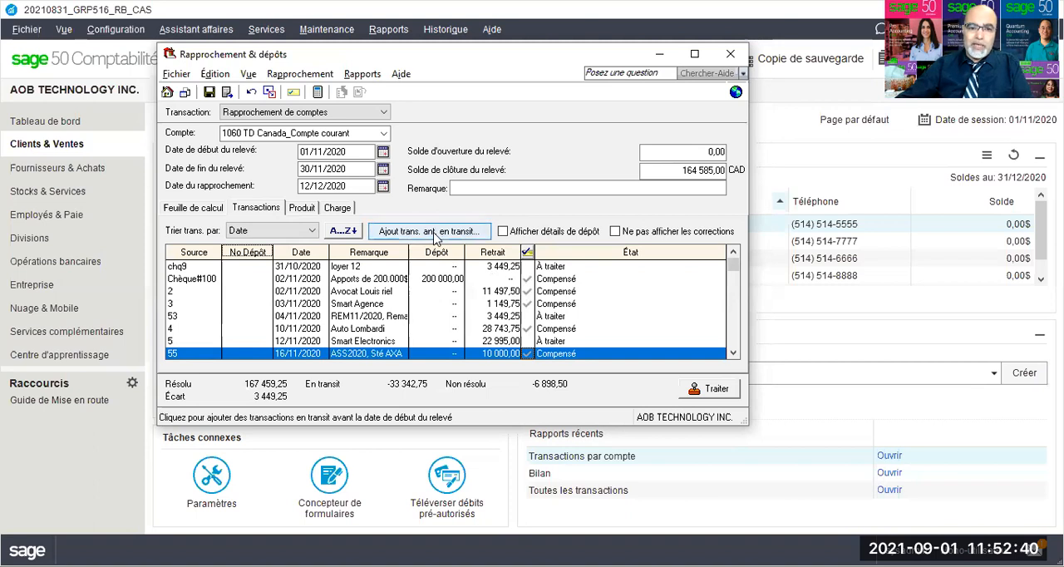
left_click(437, 236)
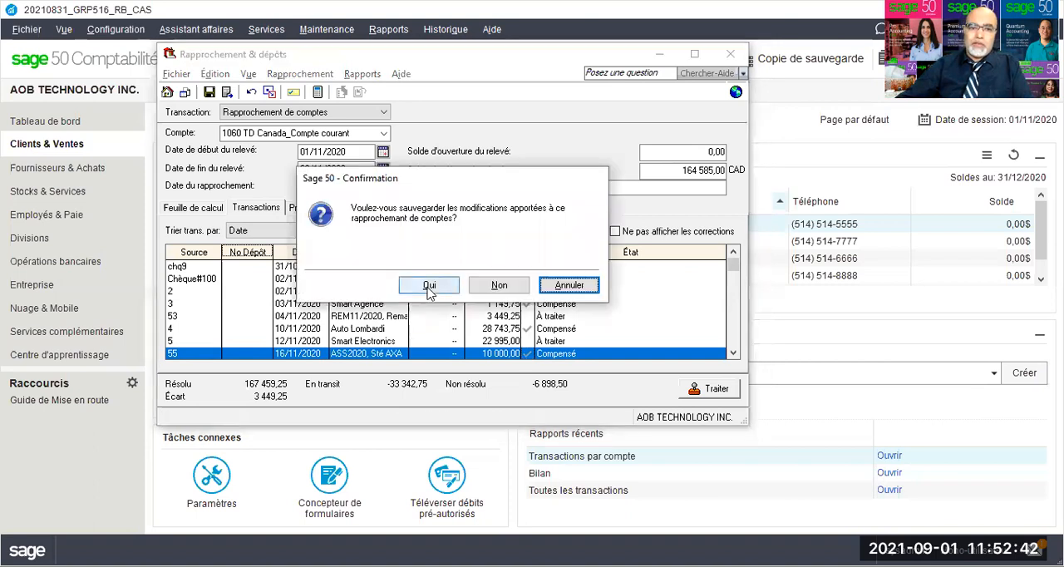
left_click(429, 291)
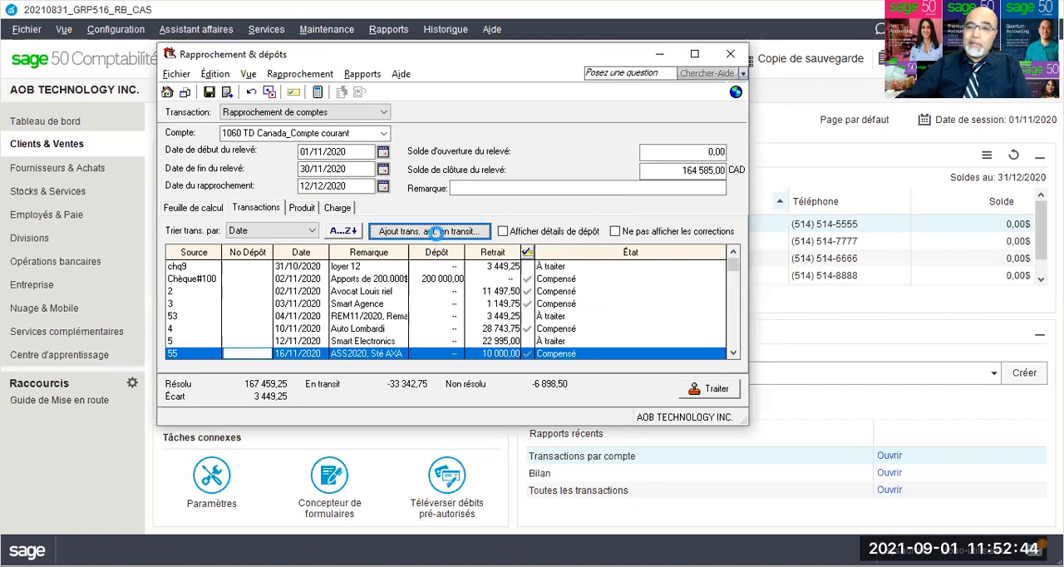
left_click(437, 236)
left_click(453, 364)
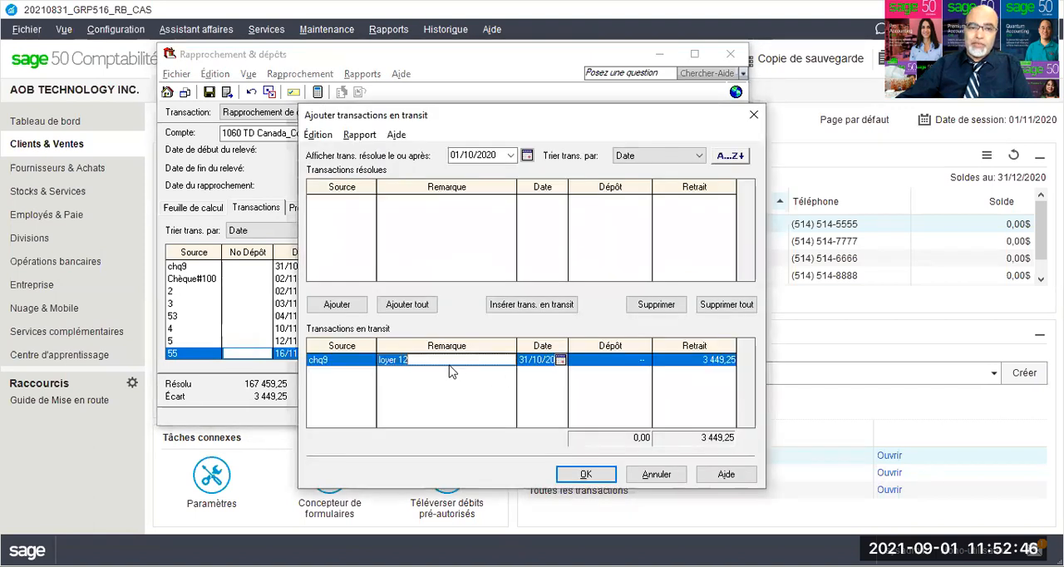
left_click(707, 310)
left_click(599, 473)
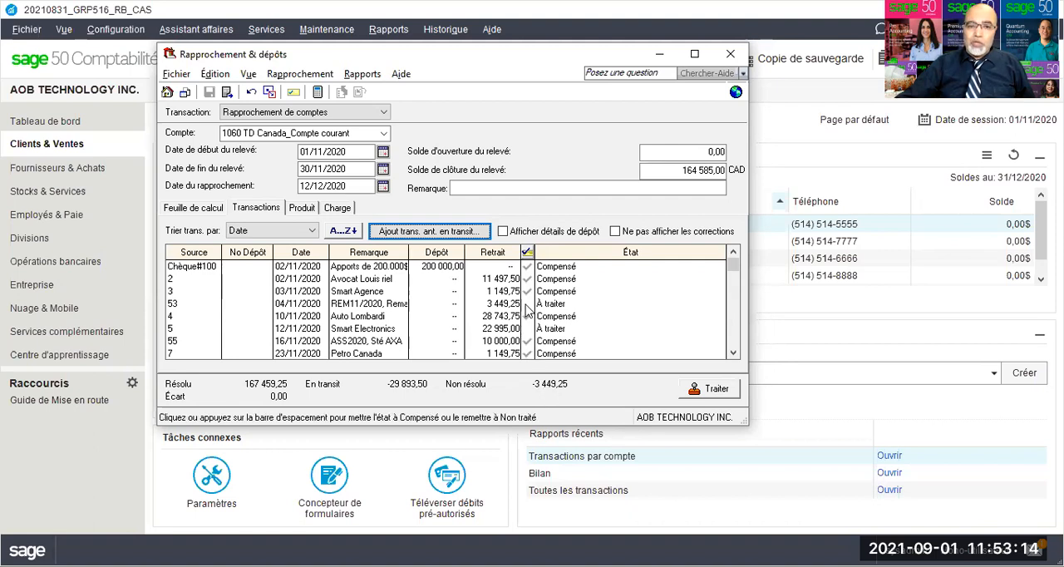
Step: Mark the REM11/2020 Remax transaction (53) as Compensé and display the reconciliation worksheet
left_click(462, 464)
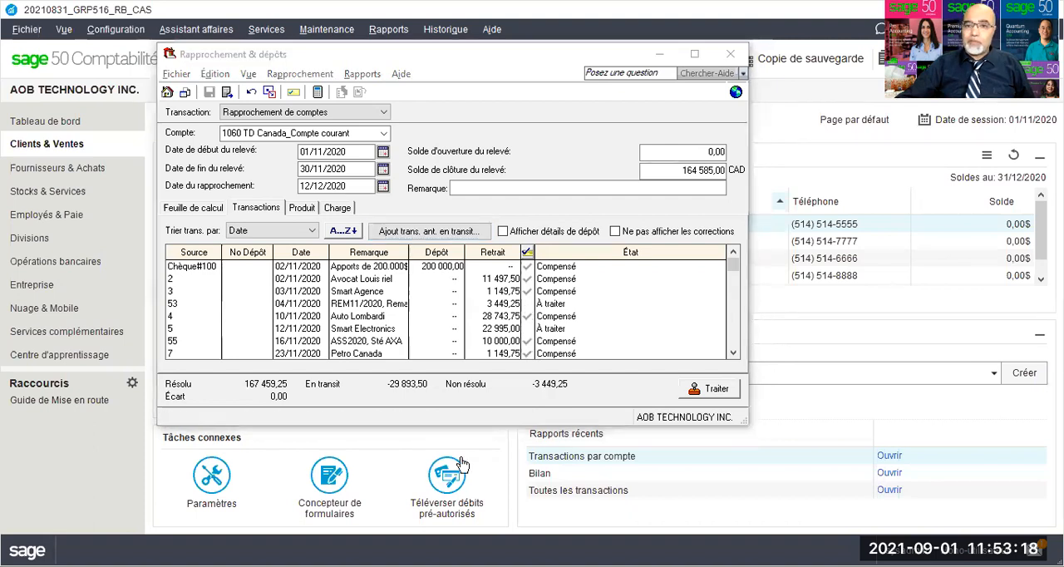
left_click(528, 303)
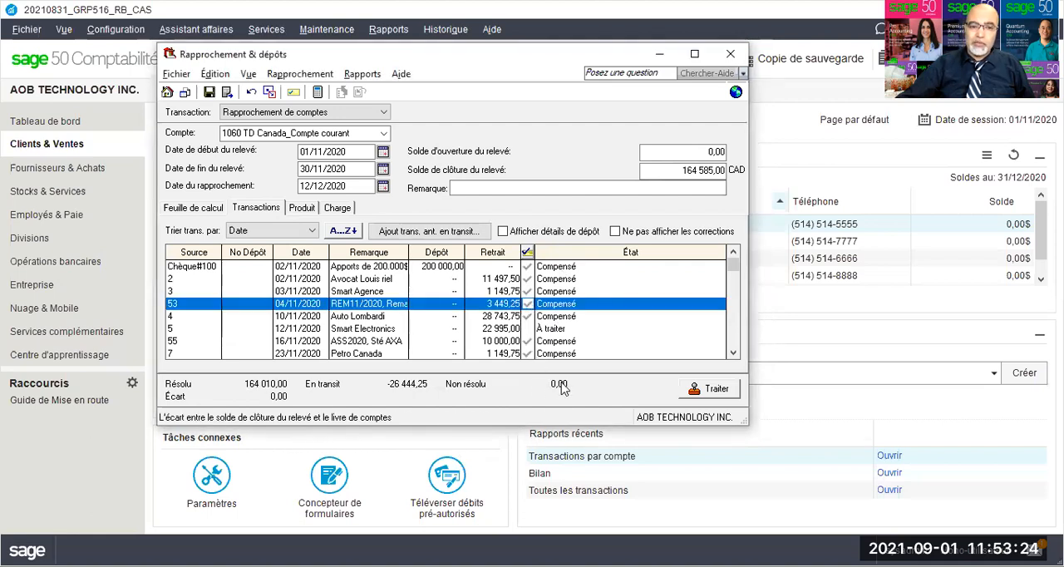
left_click(193, 208)
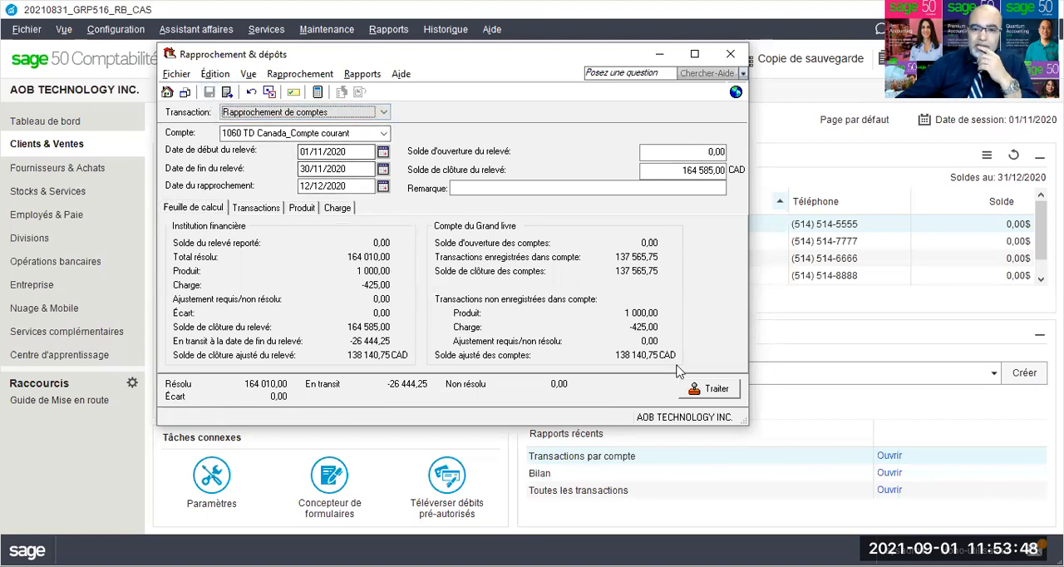
Step: Process the TD Canada account reconciliation, accepting its date beyond the session date, and close the reconciliation window
left_click(704, 387)
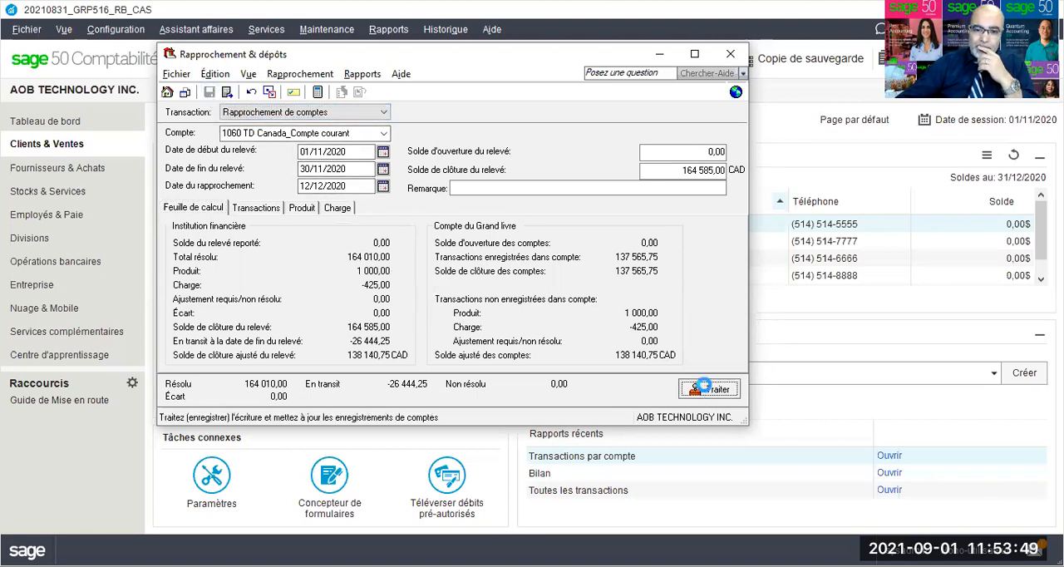
left_click(499, 286)
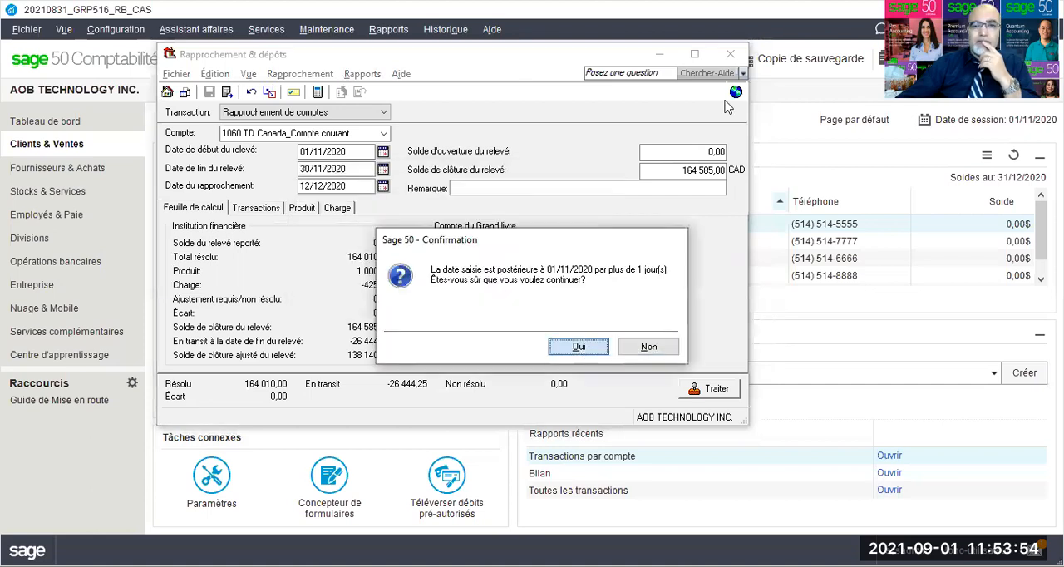
left_click(580, 348)
left_click(584, 283)
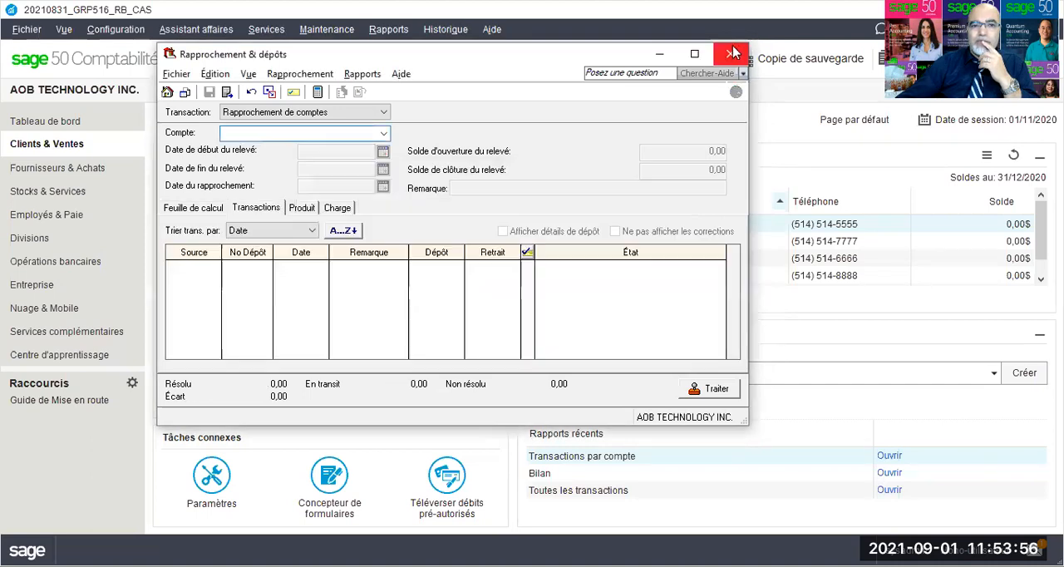
left_click(731, 53)
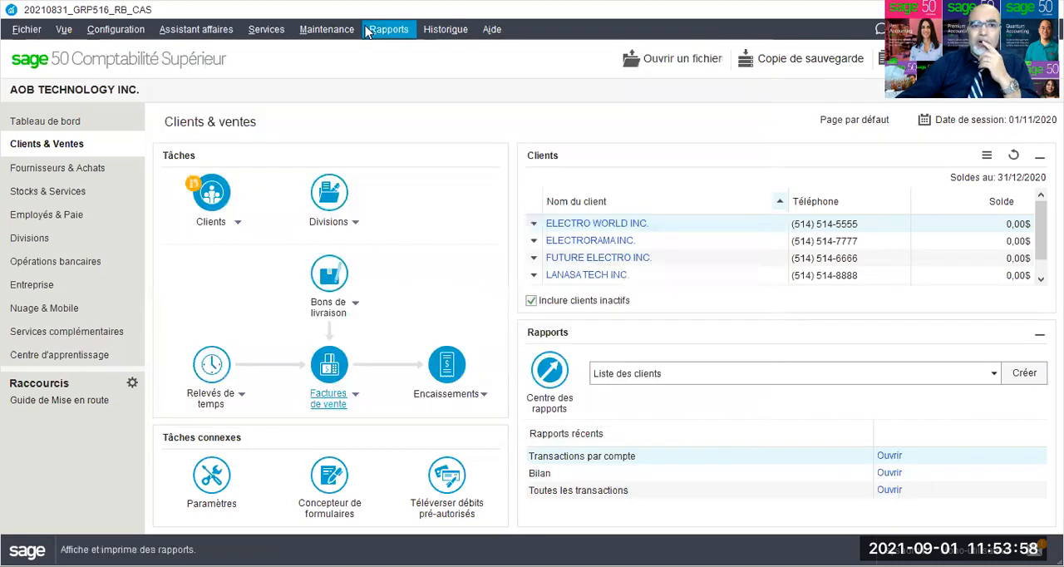
Step: Generate the Sommaire account reconciliation report for 1060 TD Canada_Compte courant from 01/11/2020 to 30/12/2020 by statement end date
left_click(366, 31)
mouse_move(449, 208)
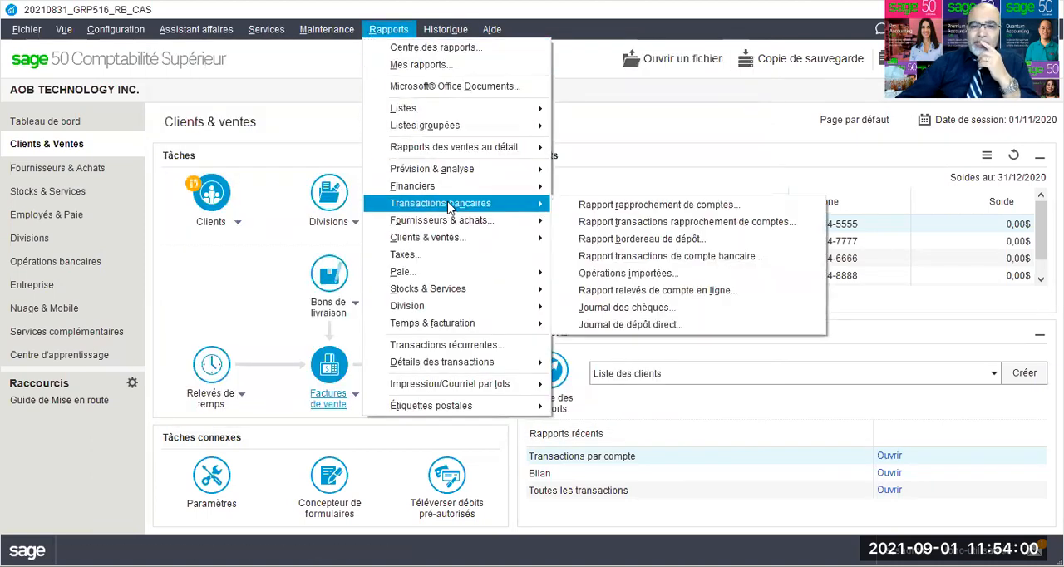
left_click(593, 206)
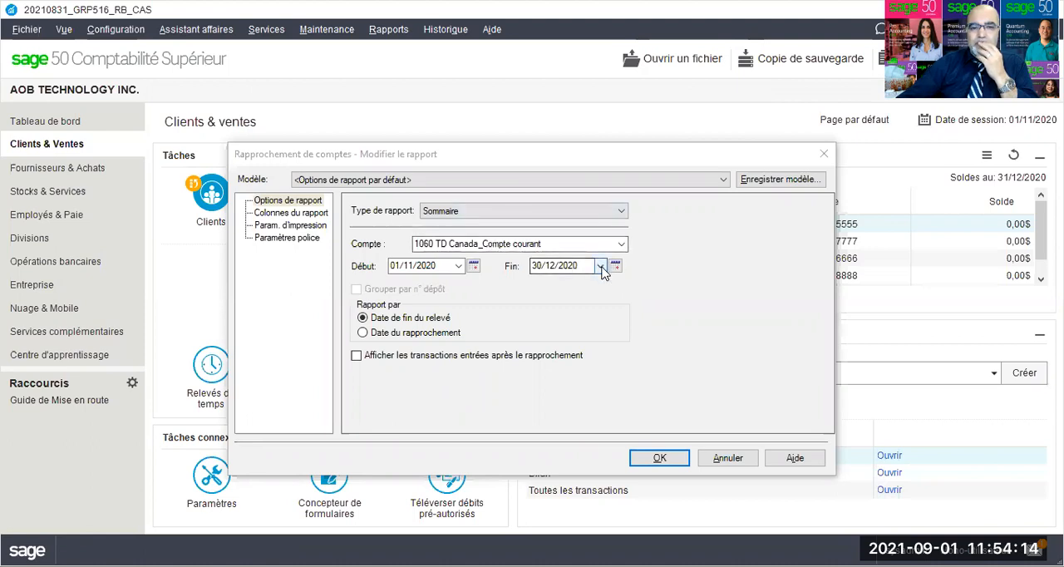
left_click(656, 459)
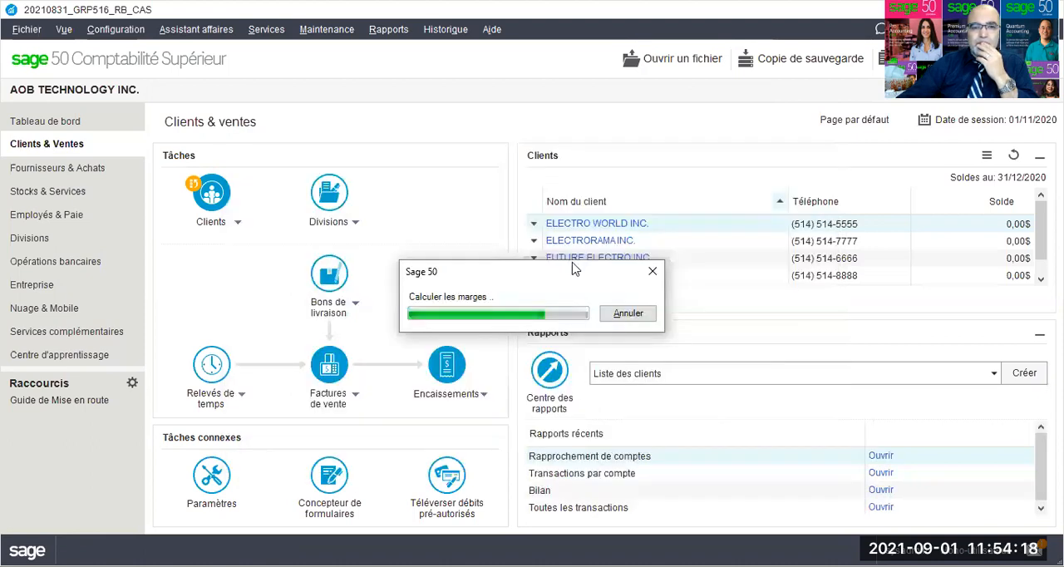
Step: Examine the reconciliation summary report, comparing the adjusted statement closing balances with the adjusted ledger balances for November and December
scroll(565, 257, "down", 6)
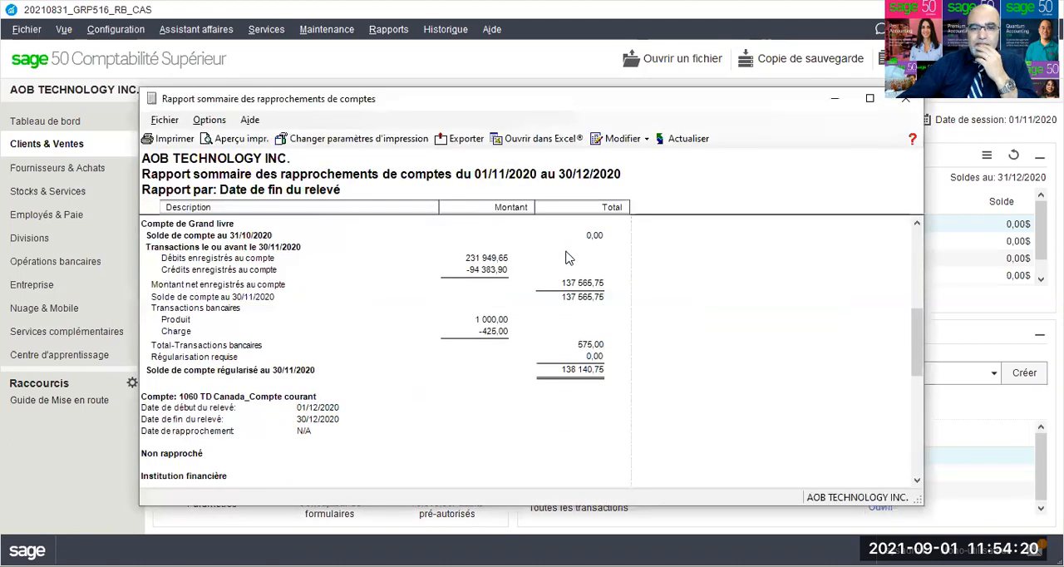
scroll(566, 258, "down", 6)
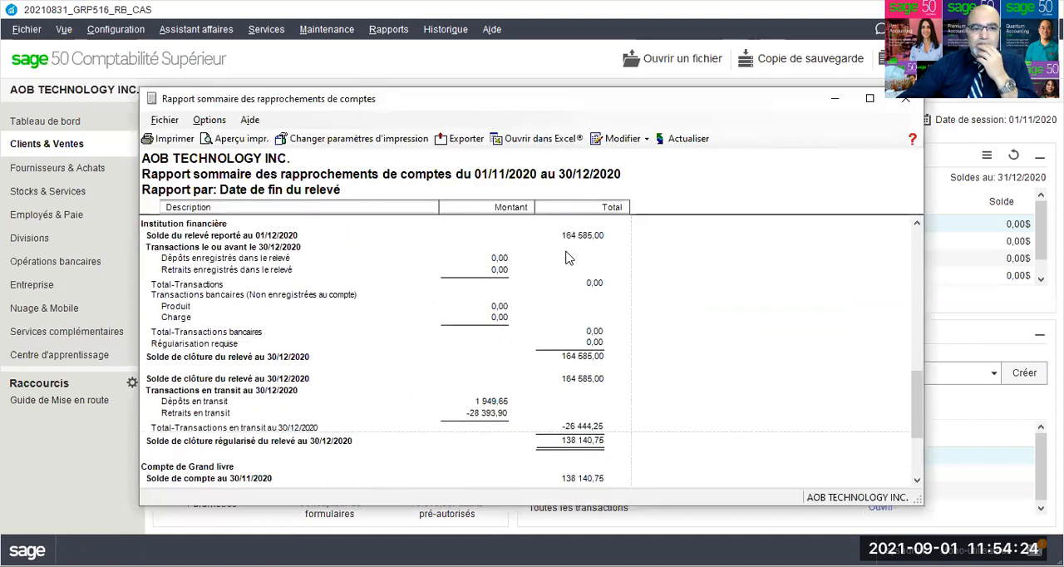
scroll(565, 258, "down", 3)
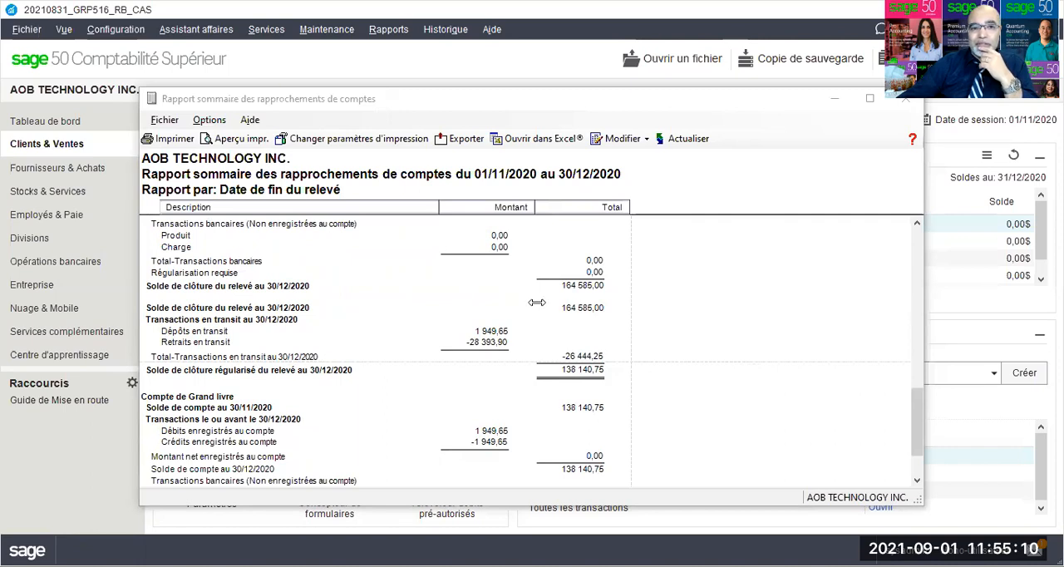
scroll(649, 245, "up", 10)
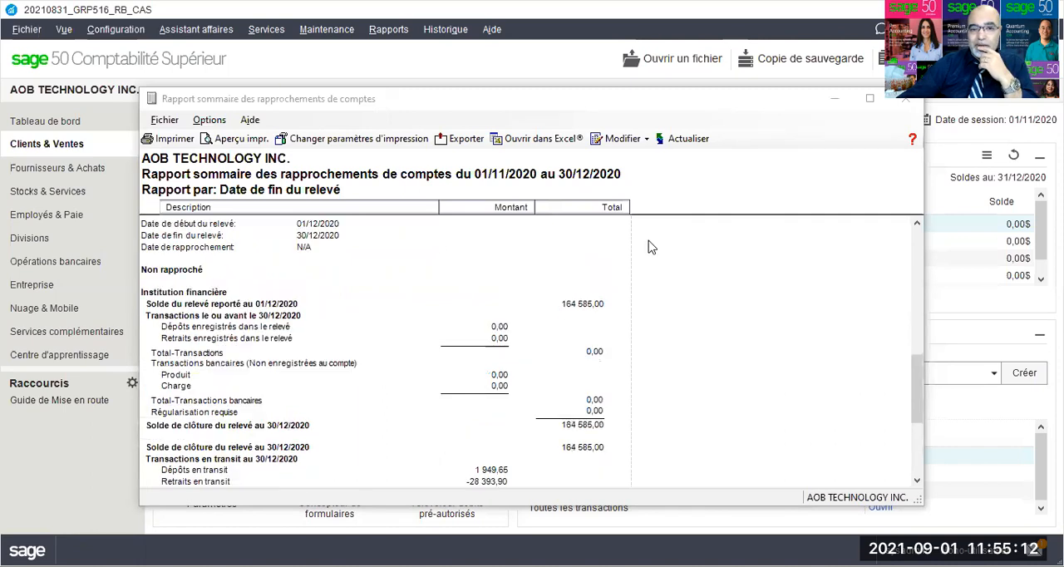
scroll(651, 246, "up", 5)
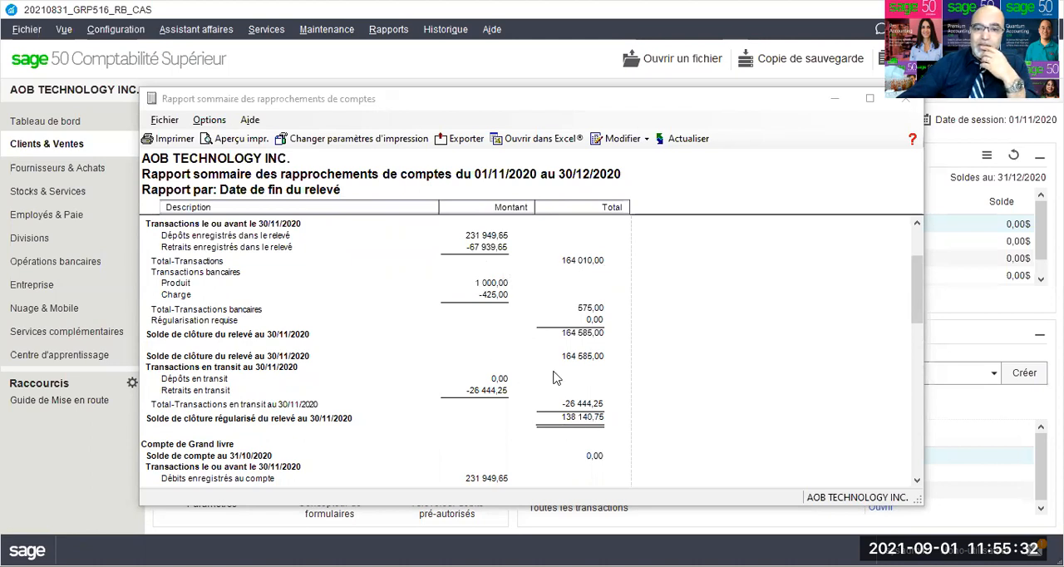
scroll(590, 378, "down", 2)
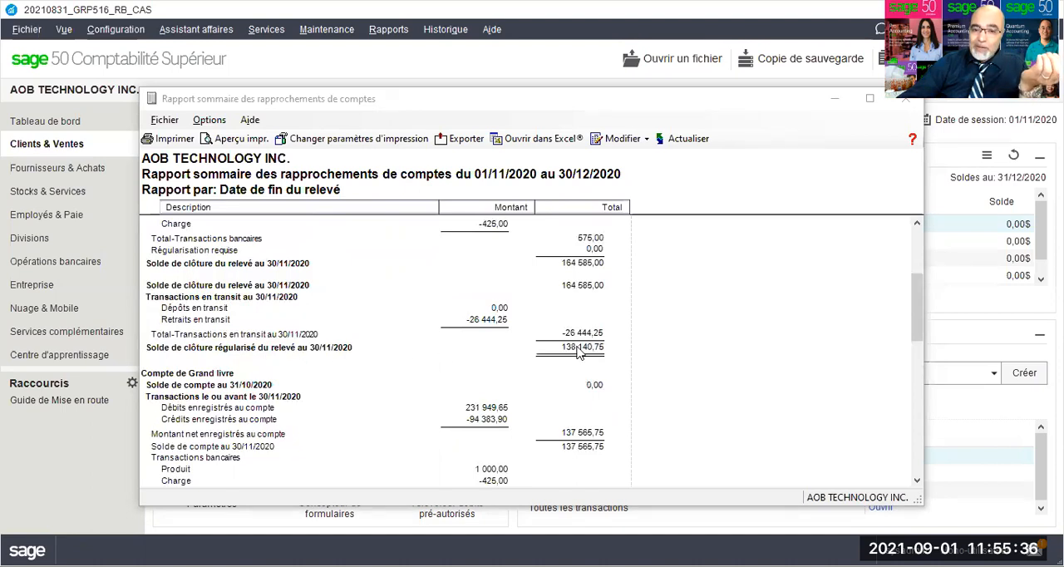
scroll(575, 356, "down", 5)
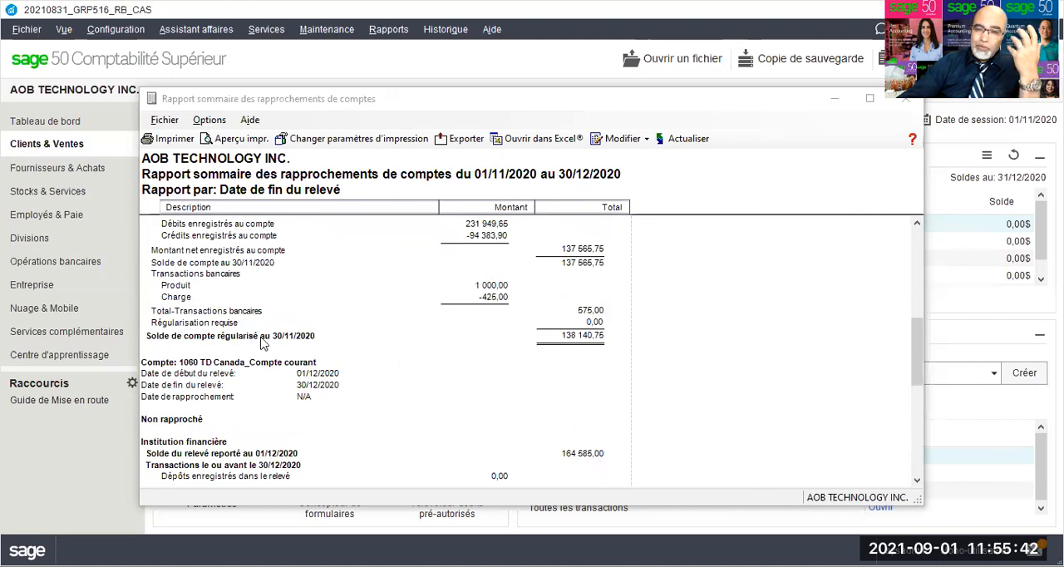
scroll(262, 343, "down", 12)
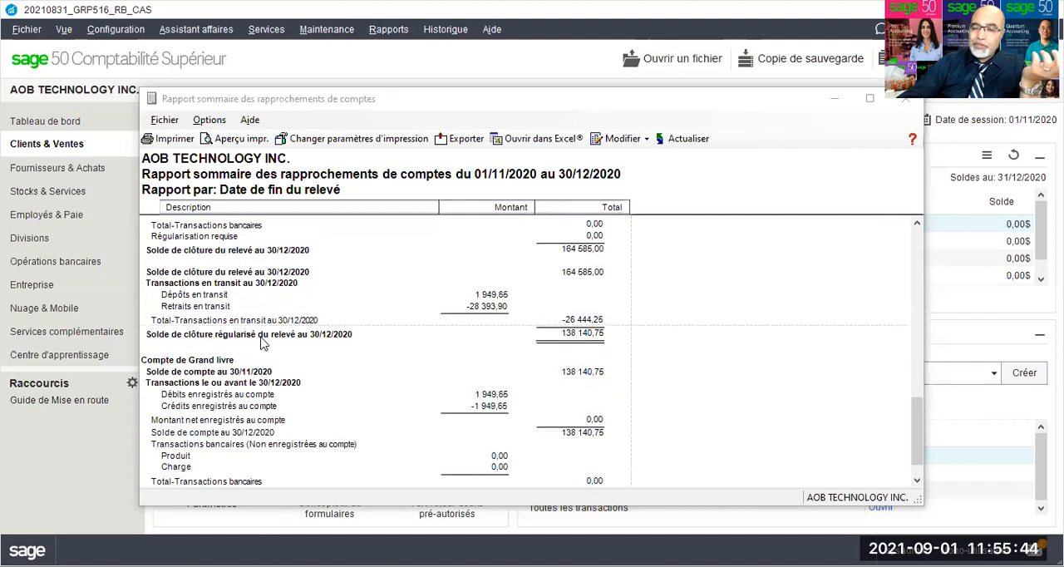
scroll(262, 343, "down", 2)
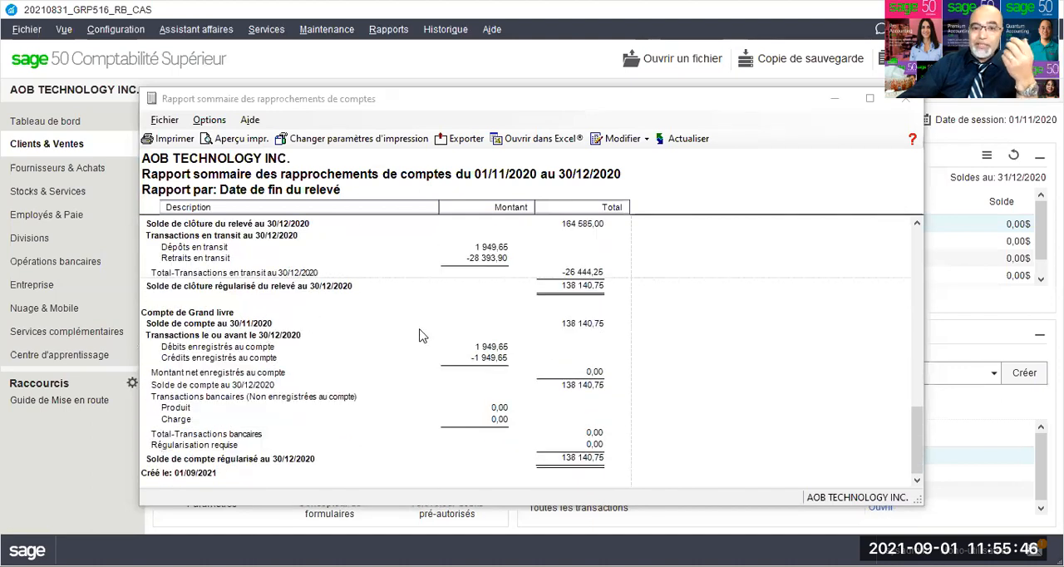